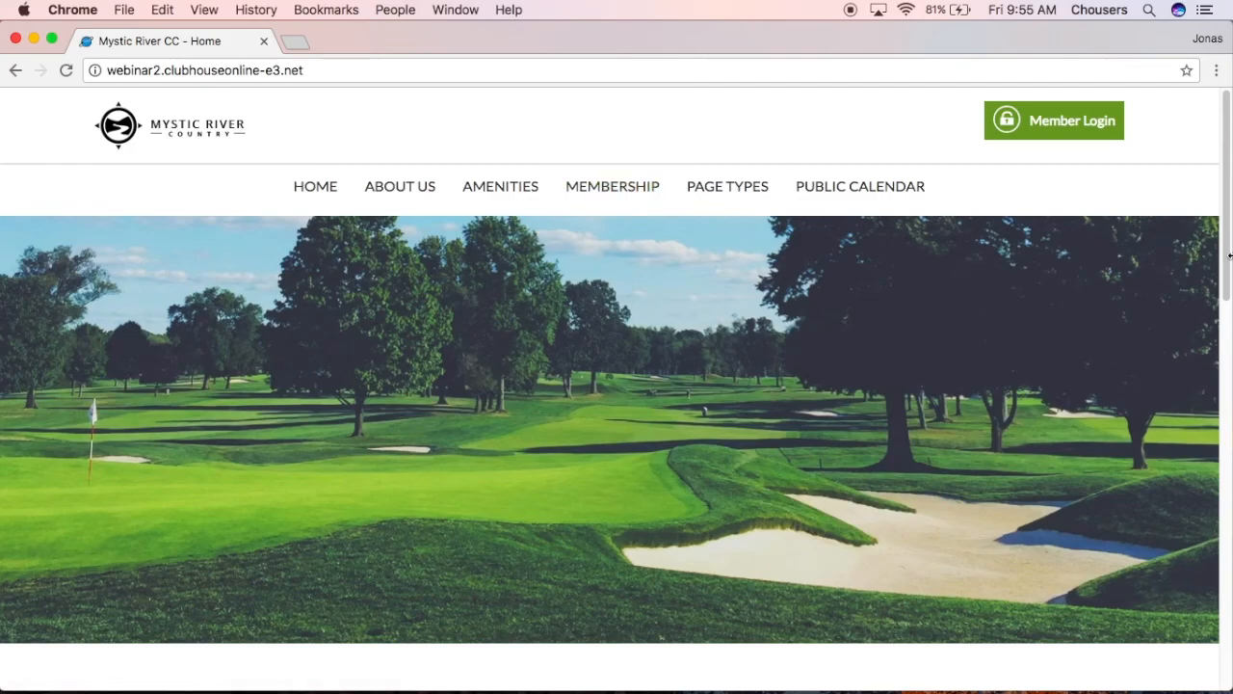
- Enter the member account's username and password on the Member Login page
left_click(1080, 132)
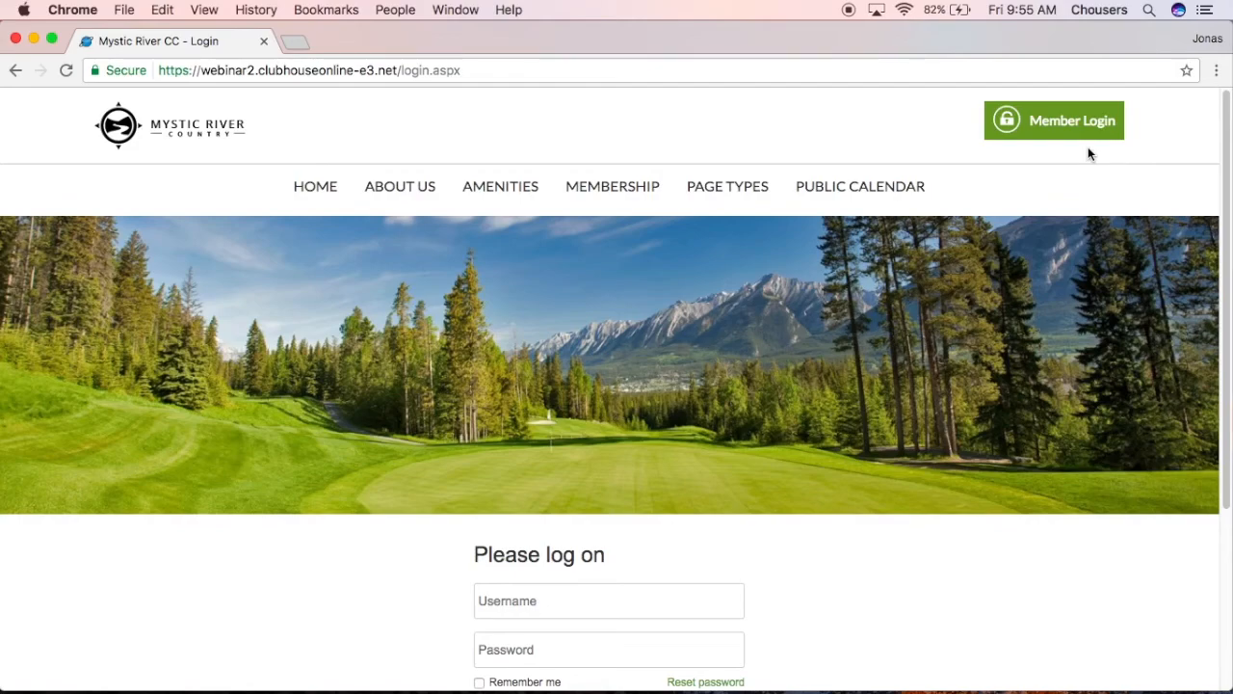
scroll(1088, 146, "down", 1)
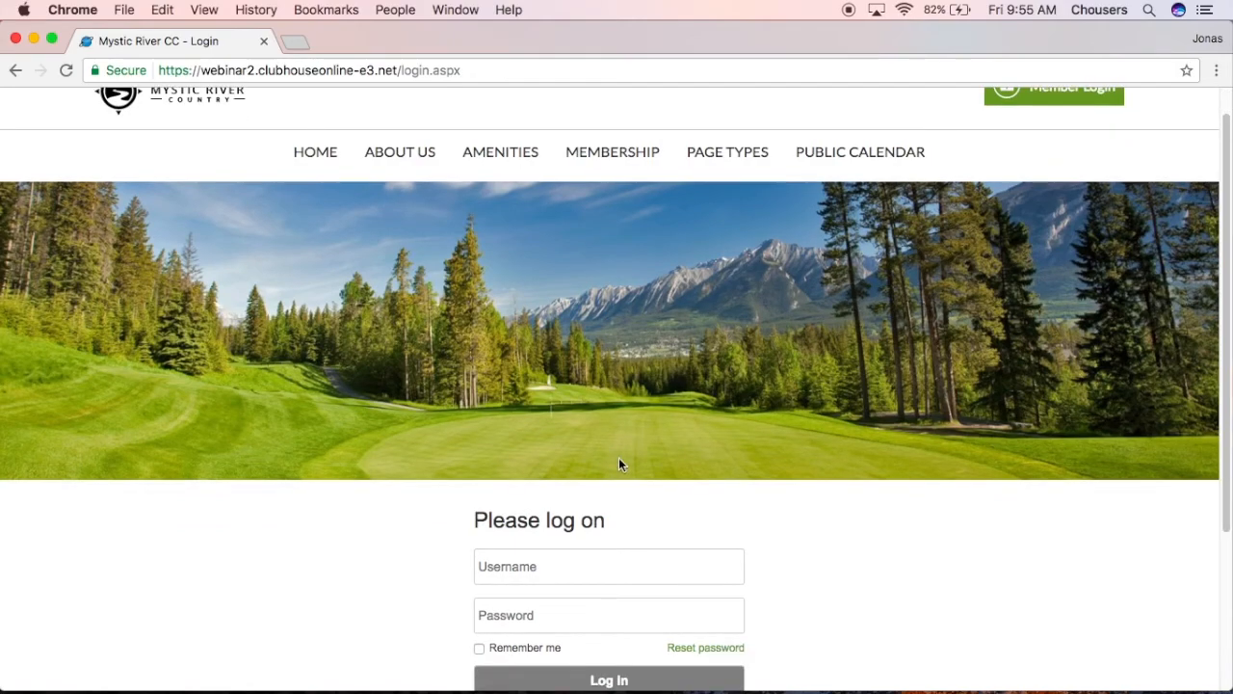
left_click(628, 570)
type("alyssa")
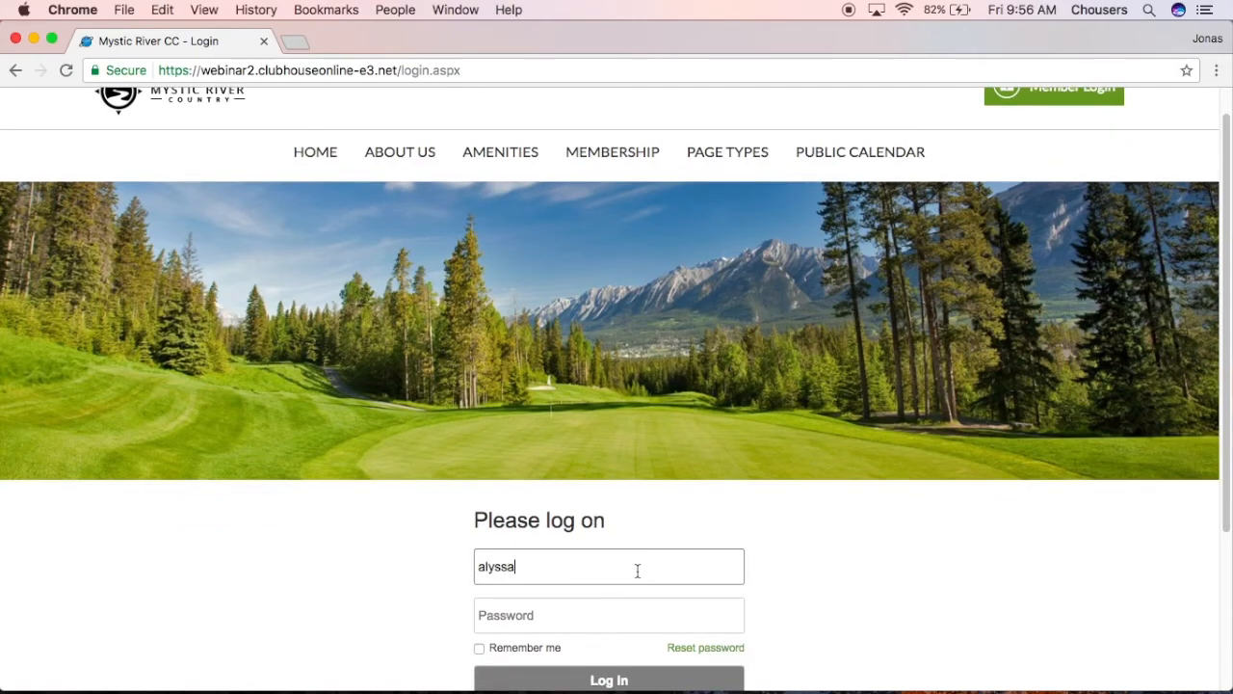
key("Tab")
type("•••••")
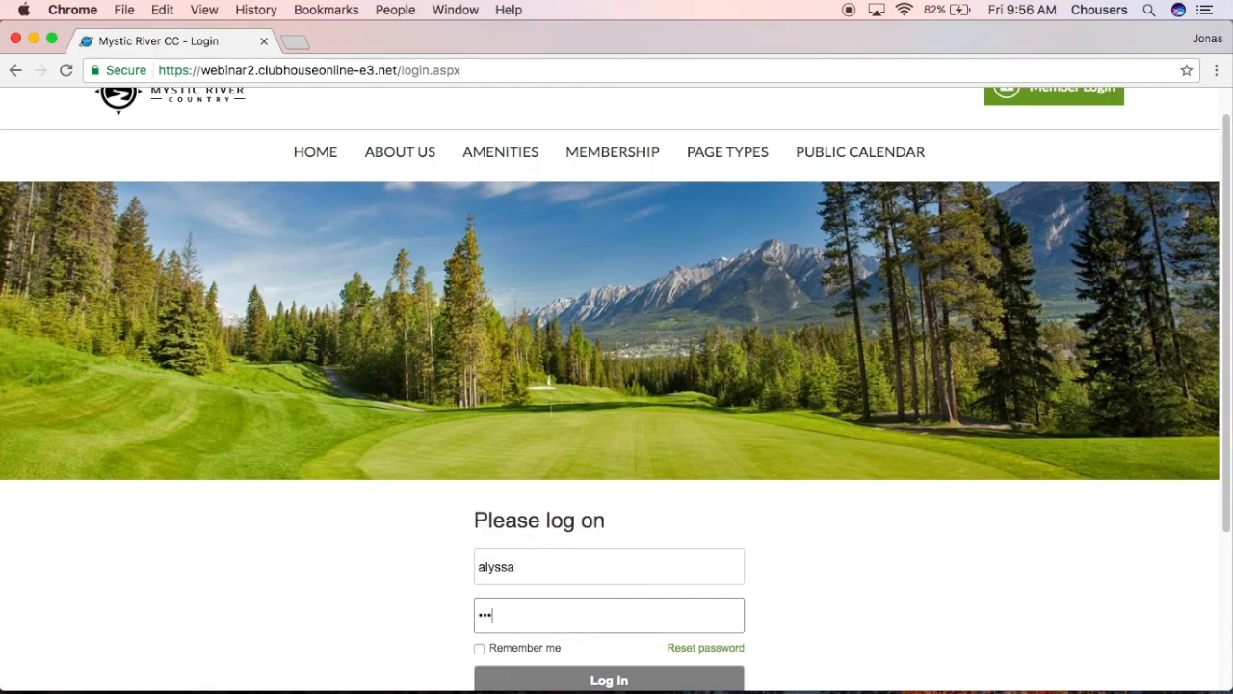
type("••")
- Log in and switch to the Club Central admin dashboard
left_click(613, 680)
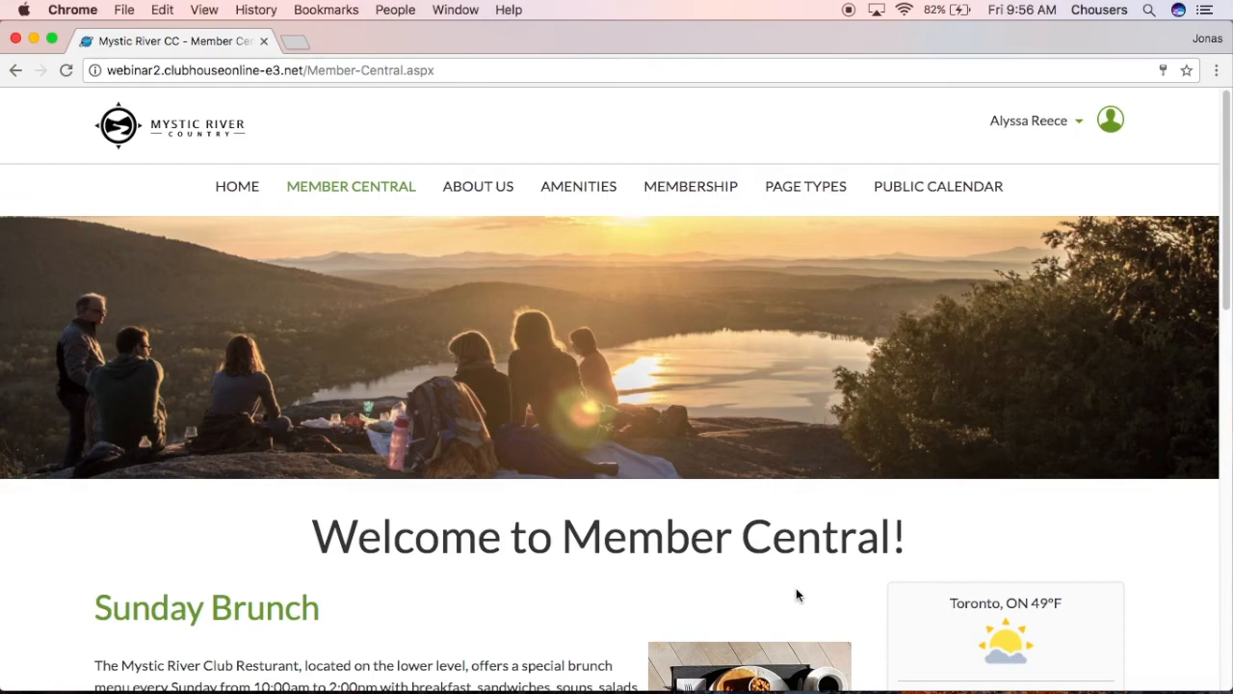
left_click(1060, 130)
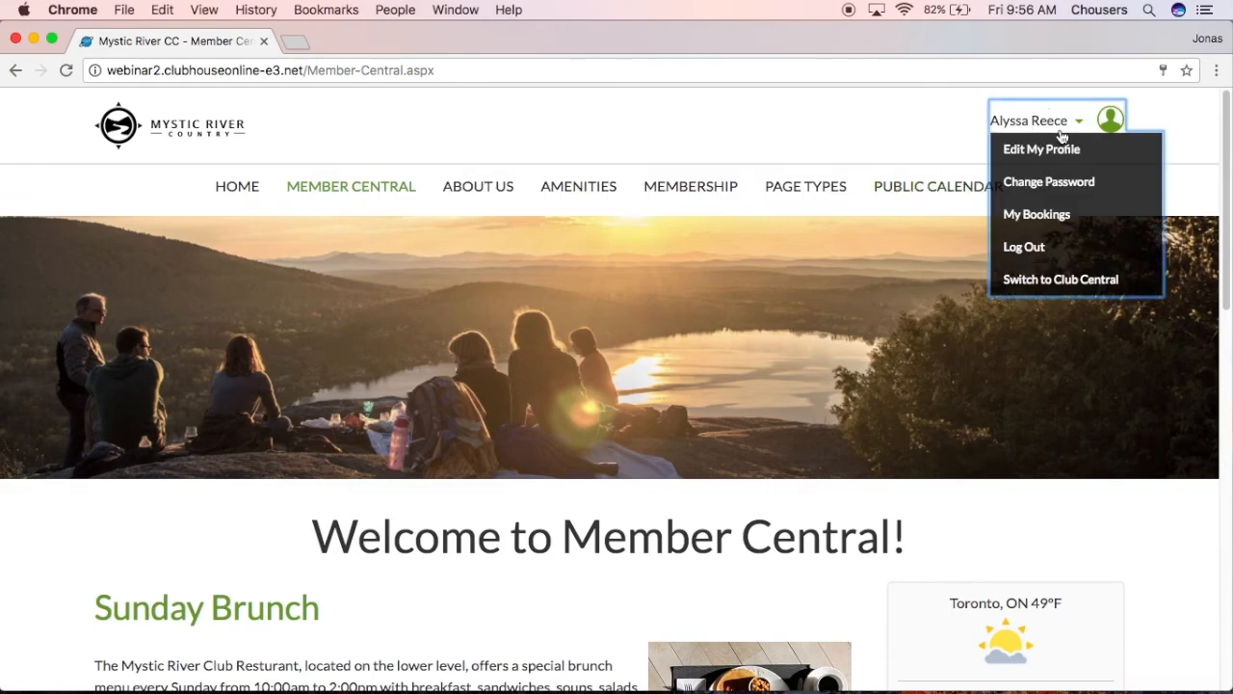
left_click(1067, 279)
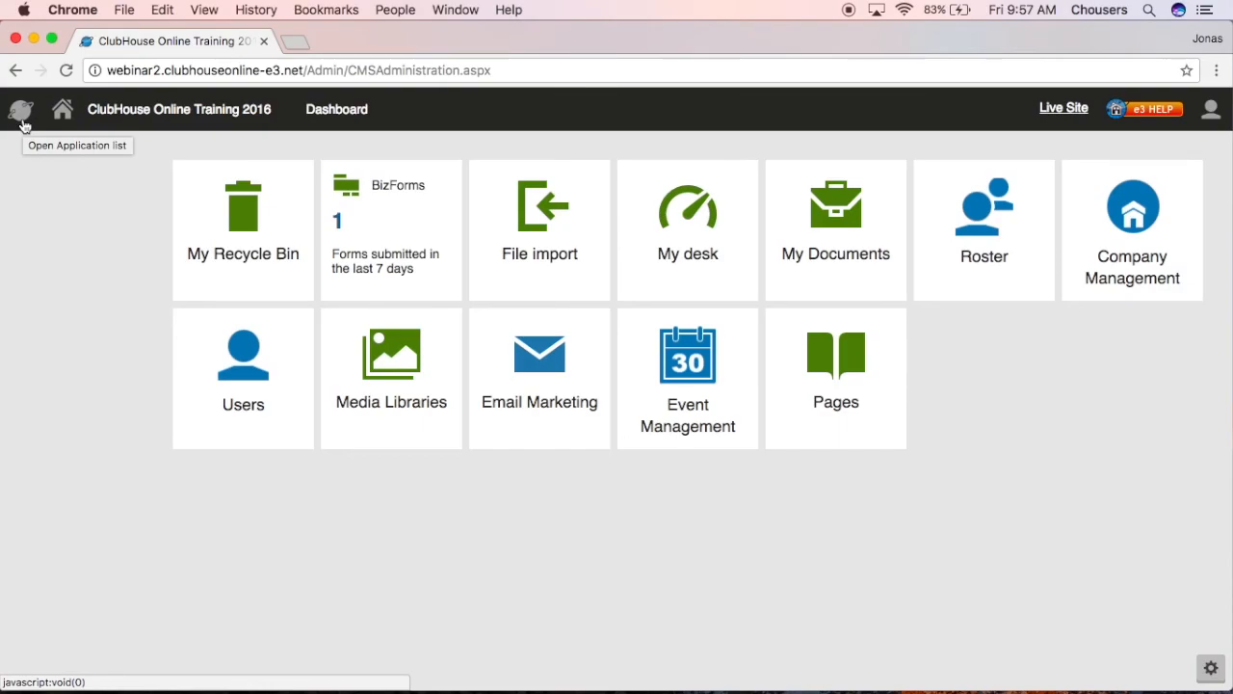
- Find BizForms by searching 'biz' in the Content management applications, then start a new form
left_click(21, 112)
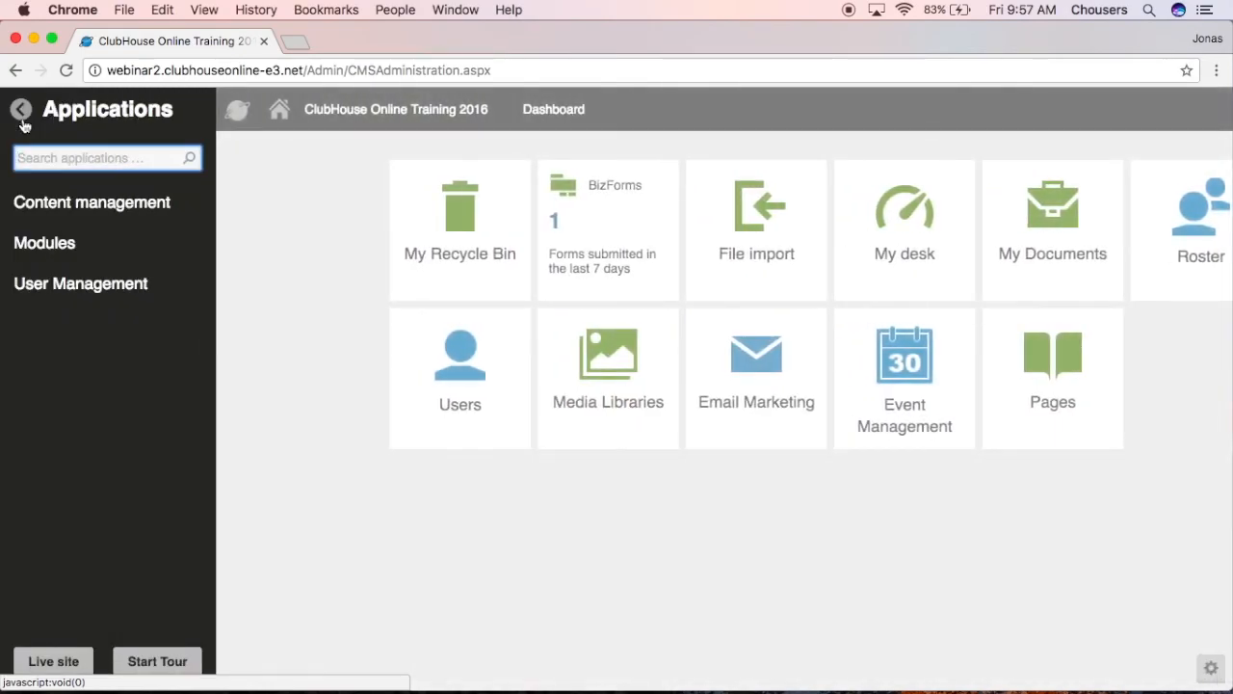
left_click(82, 201)
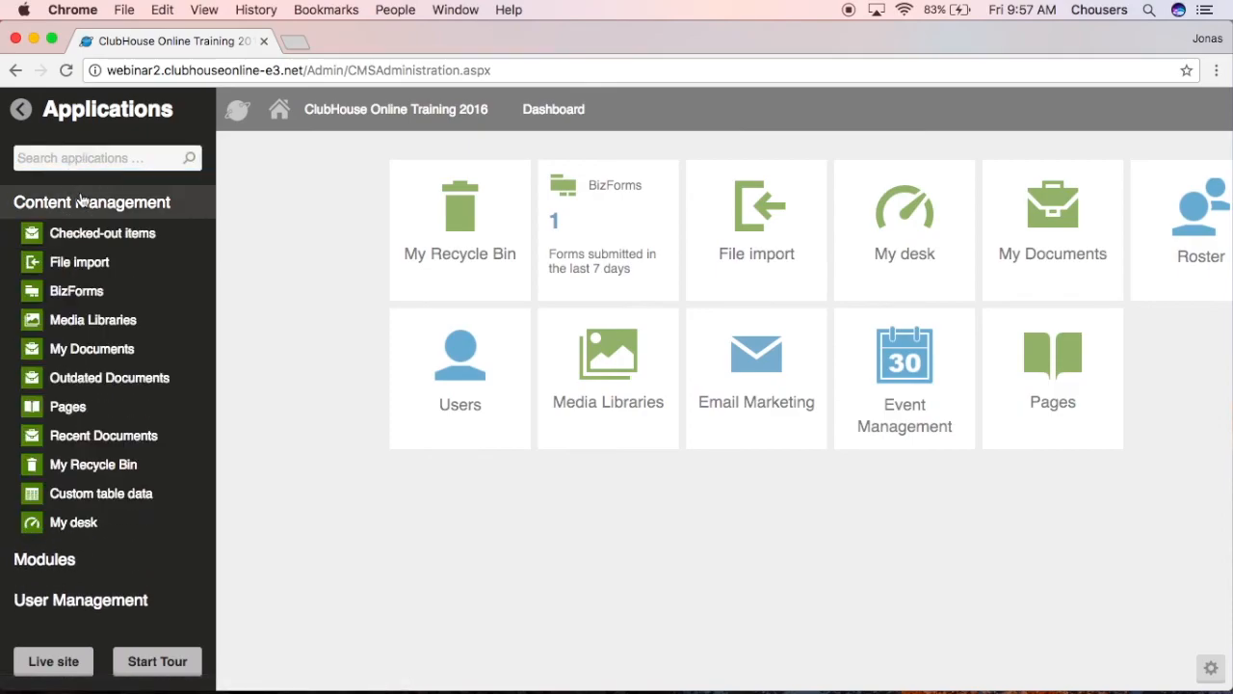
mouse_move(111, 287)
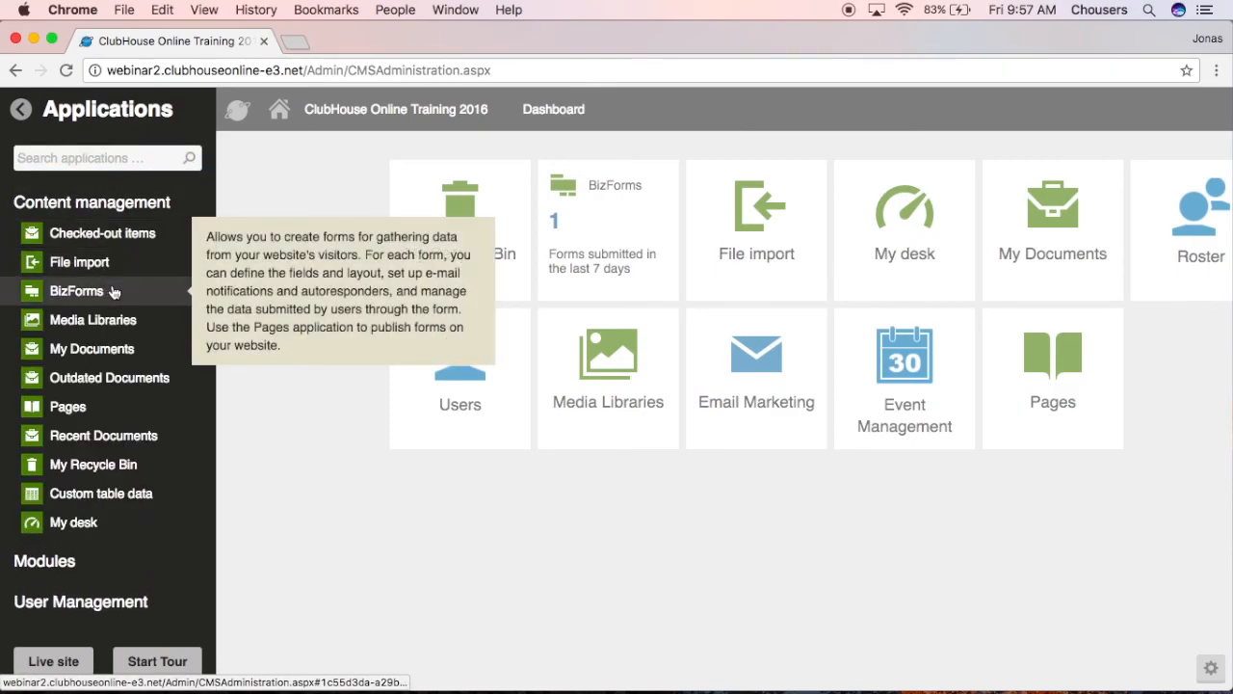
left_click(142, 164)
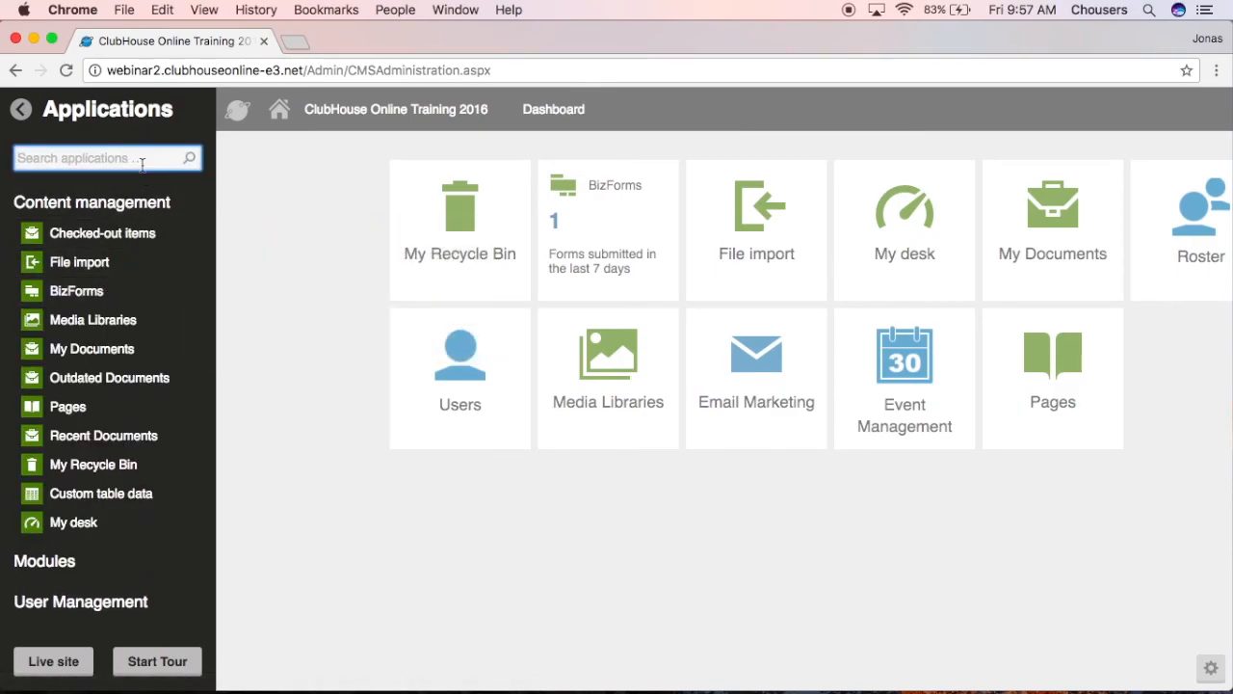
type("biz")
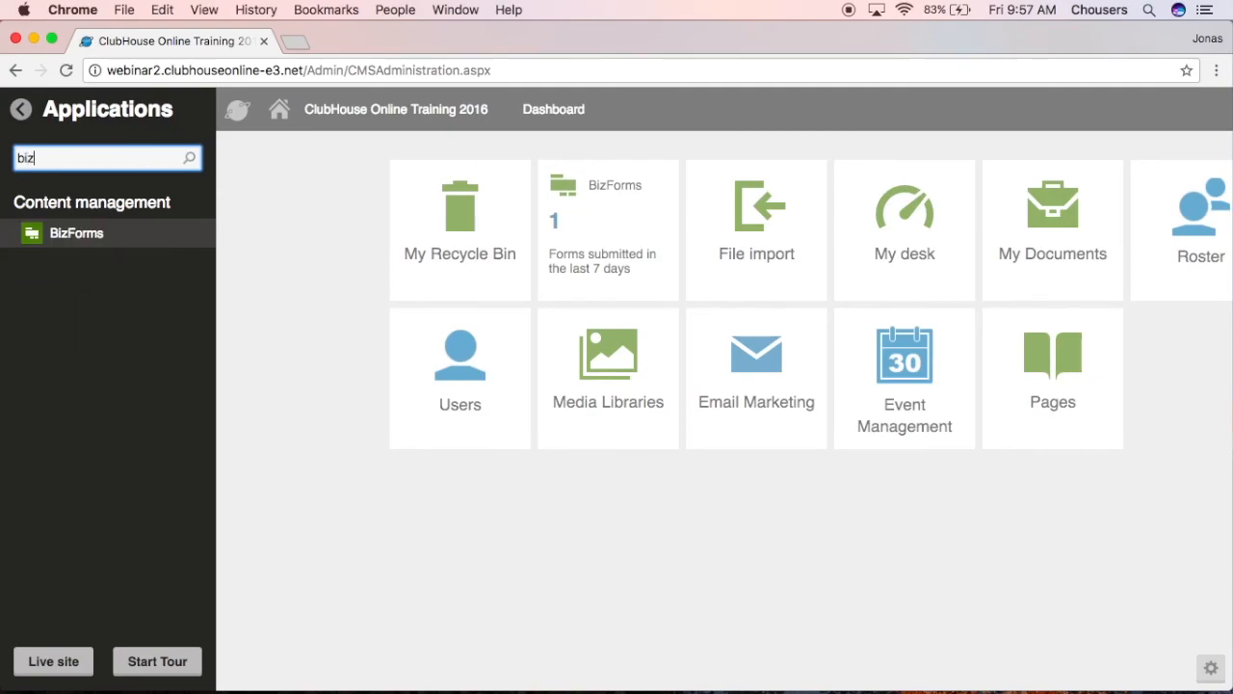
left_click(278, 211)
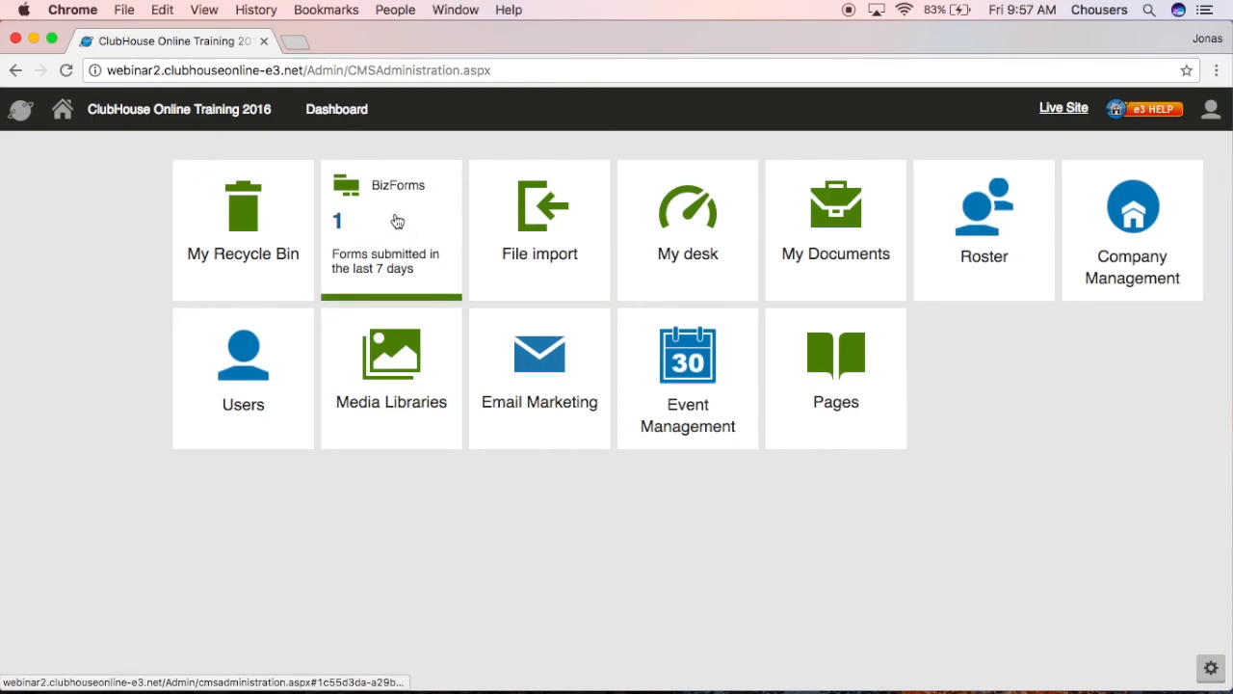
left_click(397, 222)
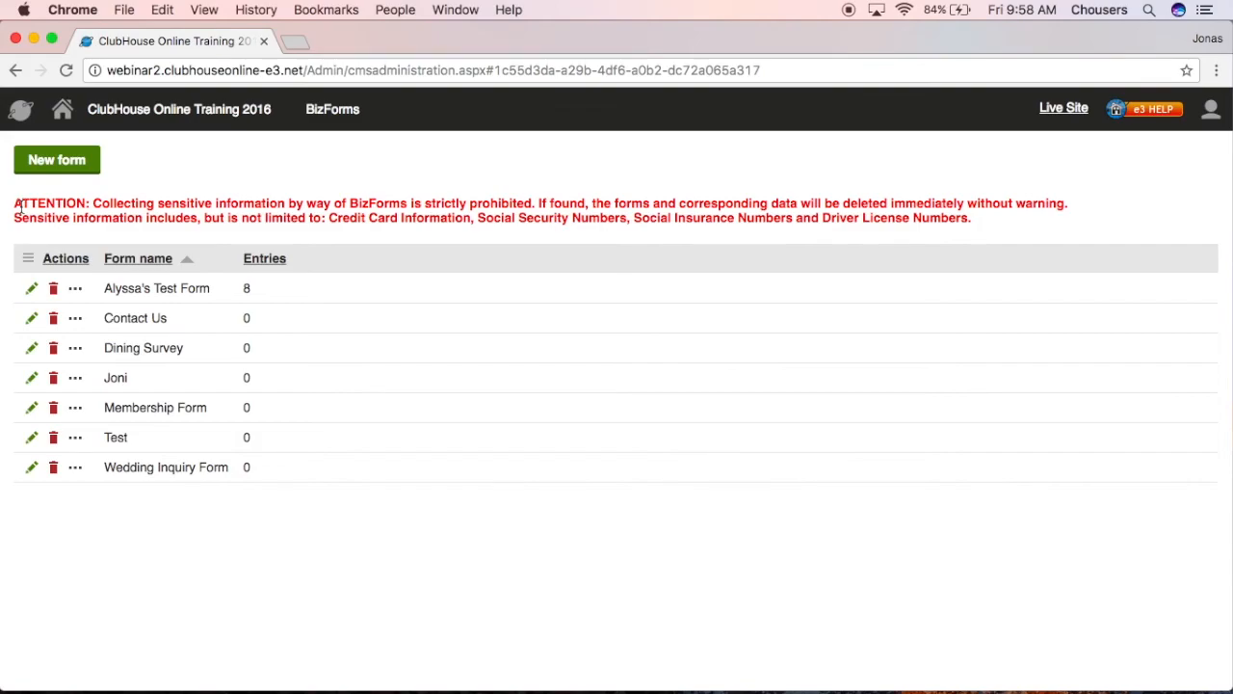
left_click(58, 161)
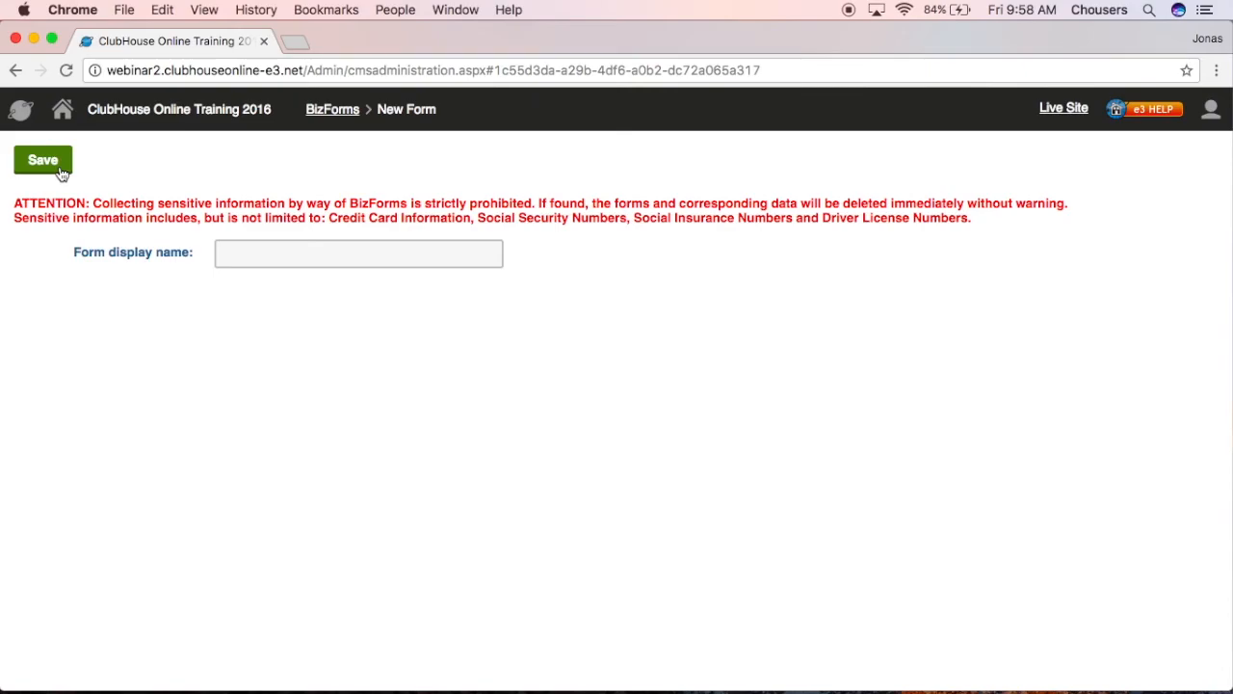
- Enter 'Membership Inquiry' as the form display name and save the form
left_click(279, 256)
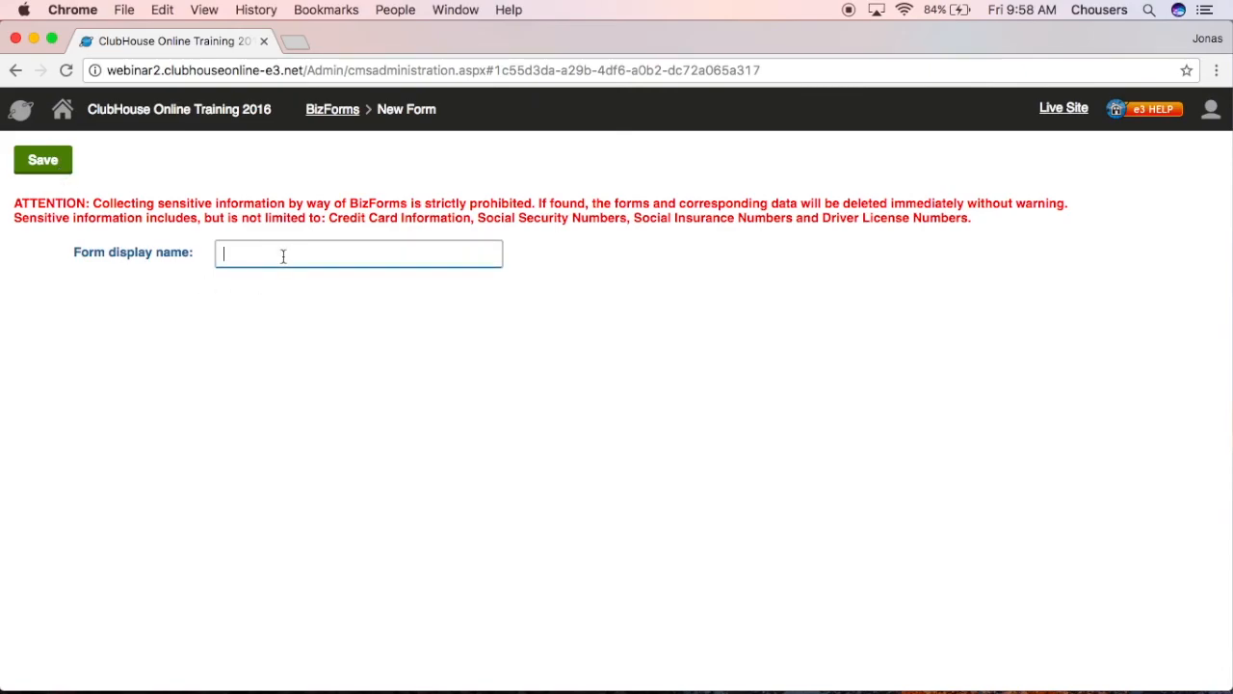
type("Membership Inquiry")
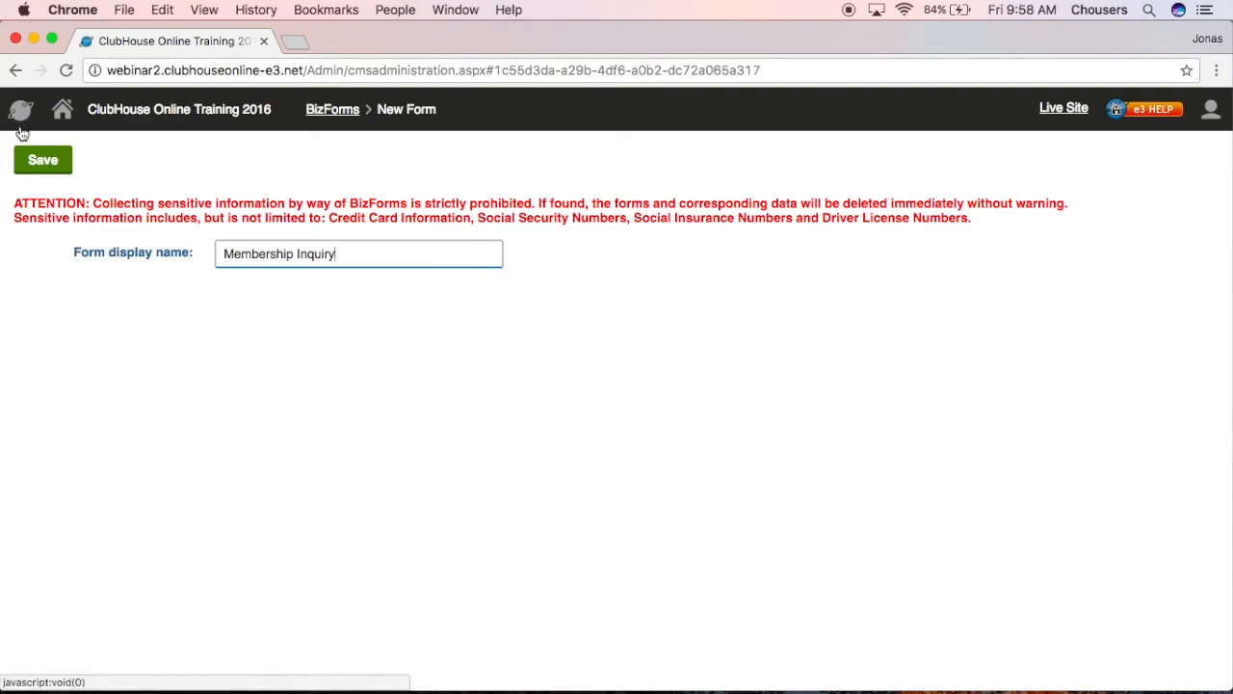
left_click(44, 161)
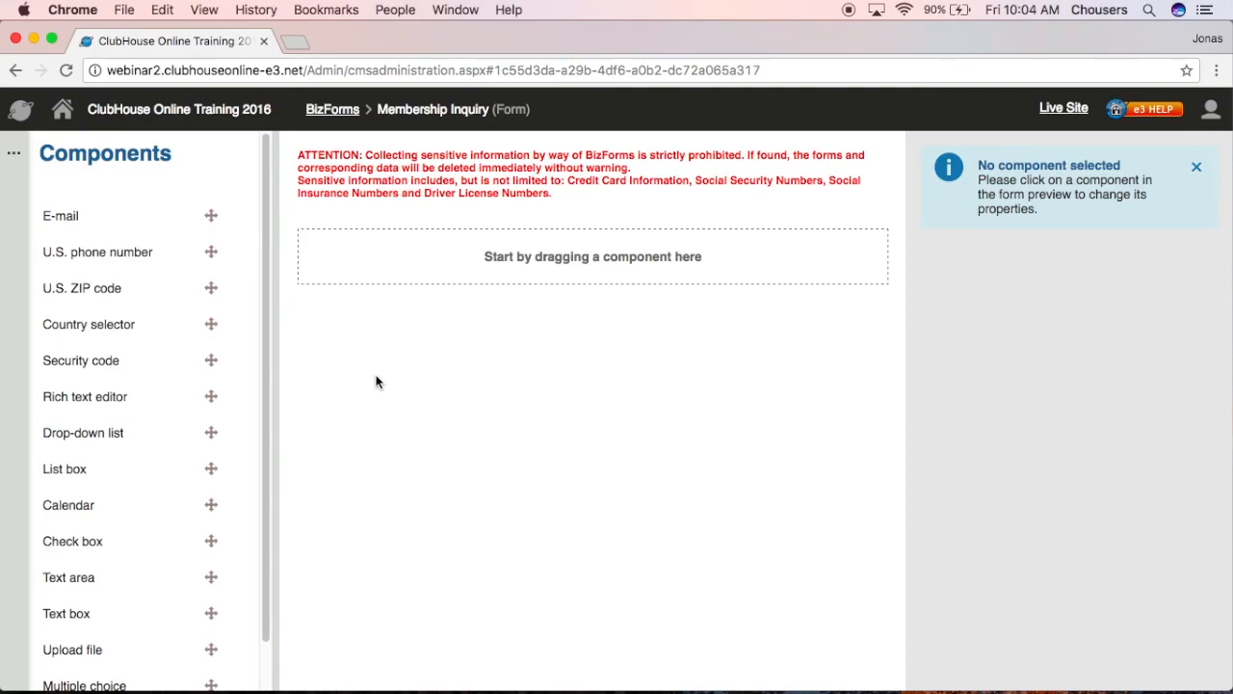
- Drop a Text box onto the form, label it 'Name', and mark it required
left_click_drag(102, 611, 484, 258)
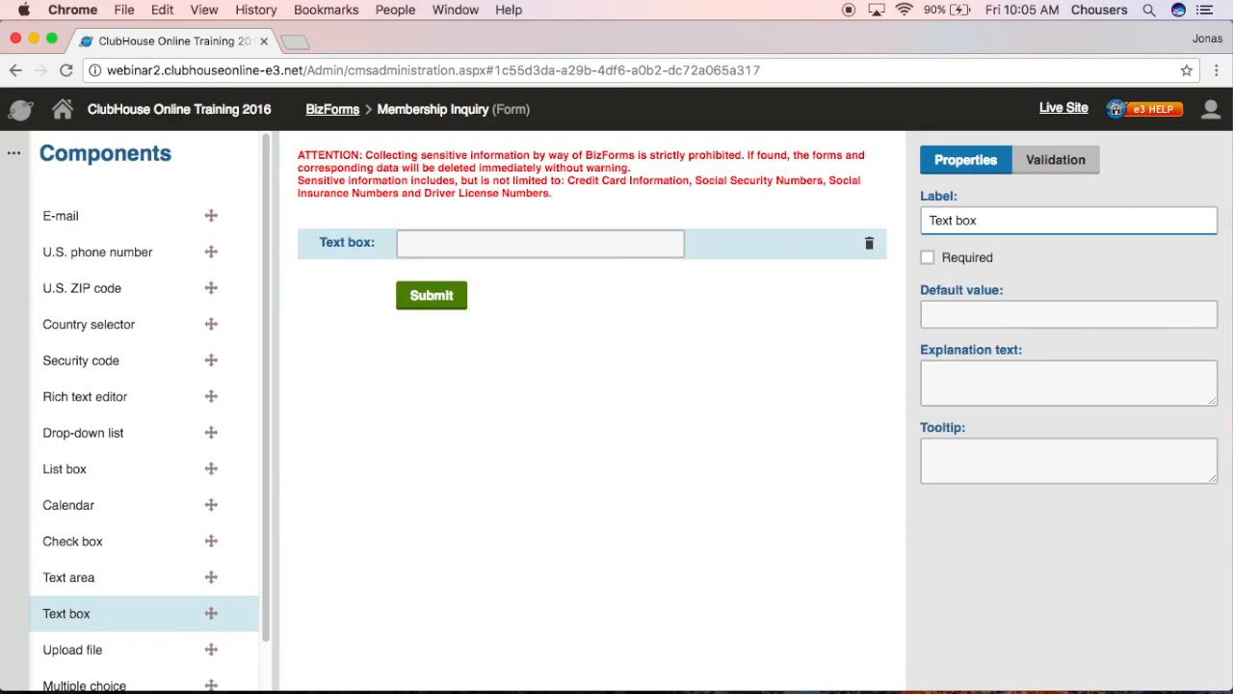
left_click_drag(996, 220, 931, 219)
key("BackSpace")
type("Name")
left_click(927, 258)
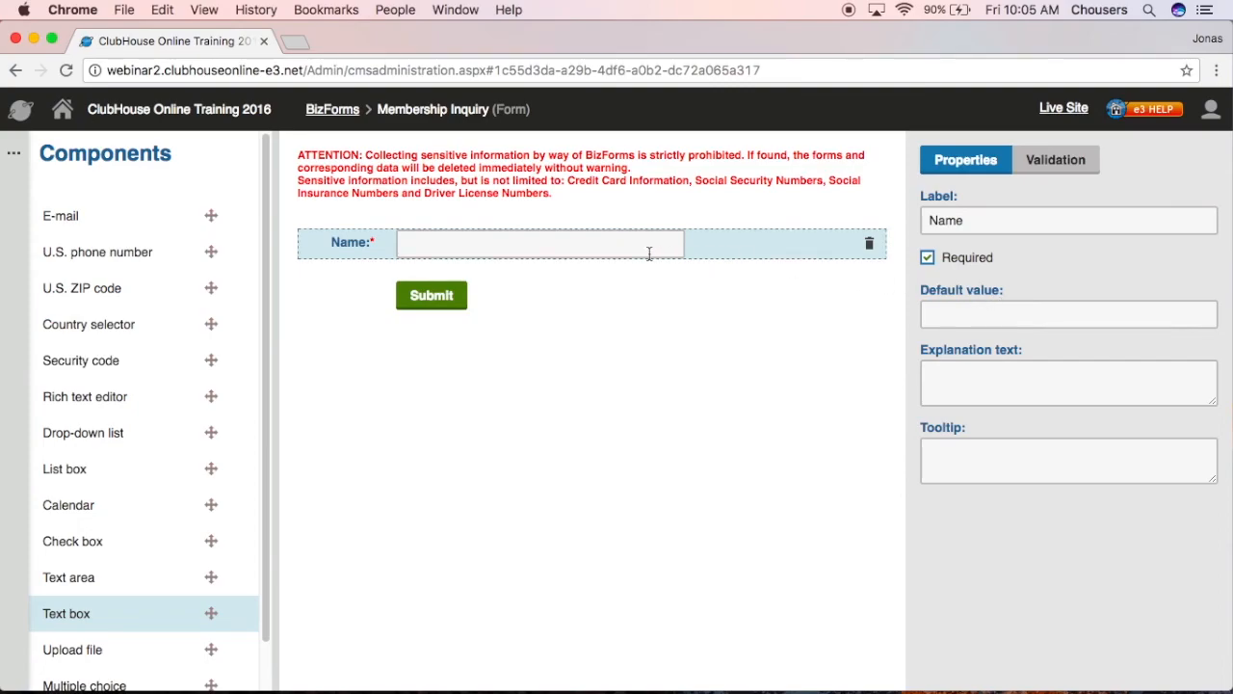
- Give Name default 'Ex. John Smith', explanation 'First & Last Name', tooltip 'Please enter your full name'
left_click(984, 317)
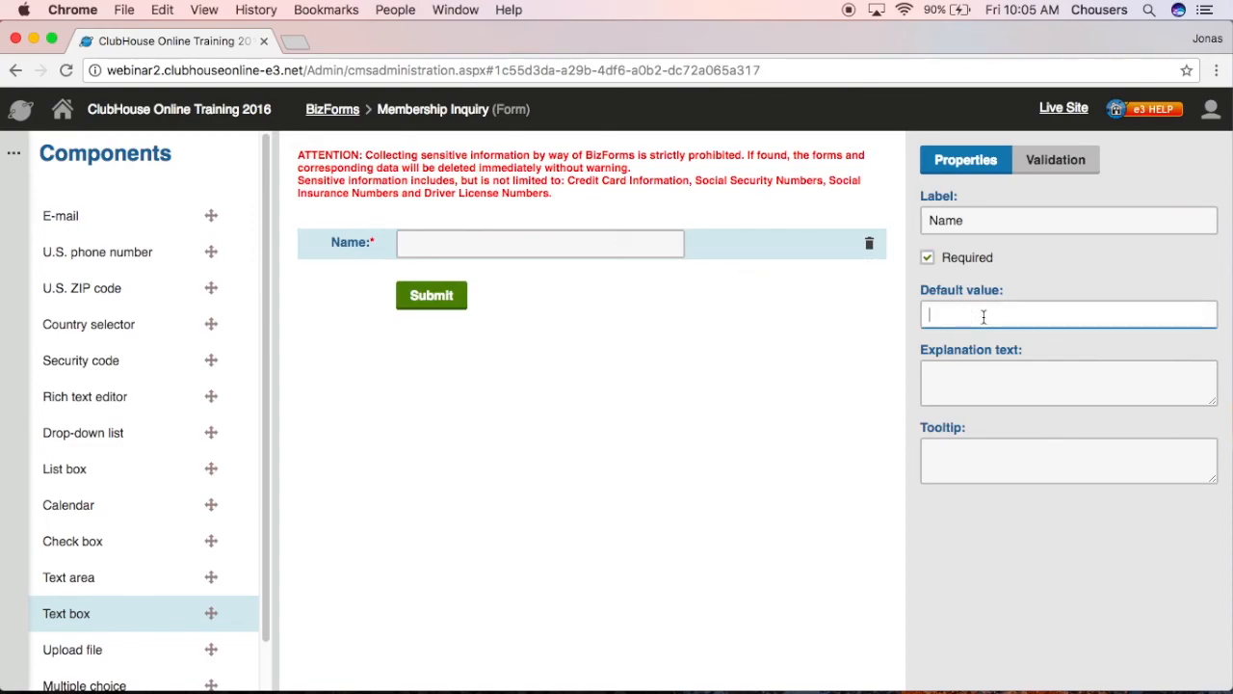
type("Ex. John Smith")
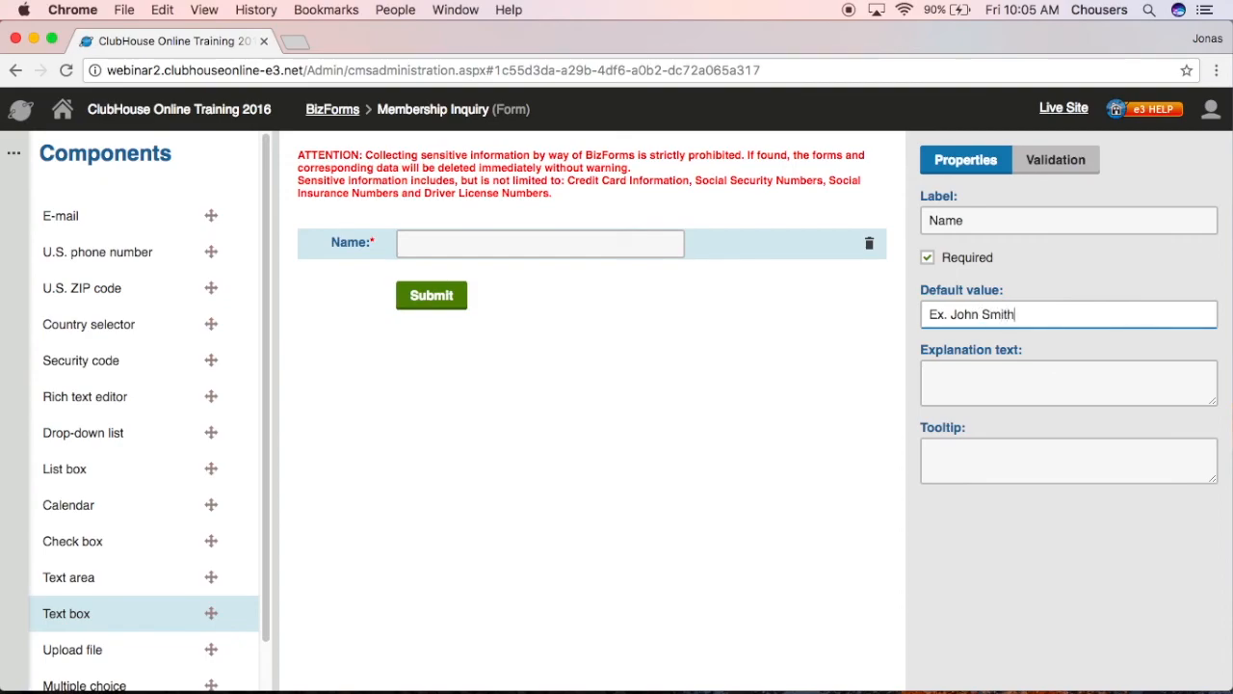
left_click(1089, 376)
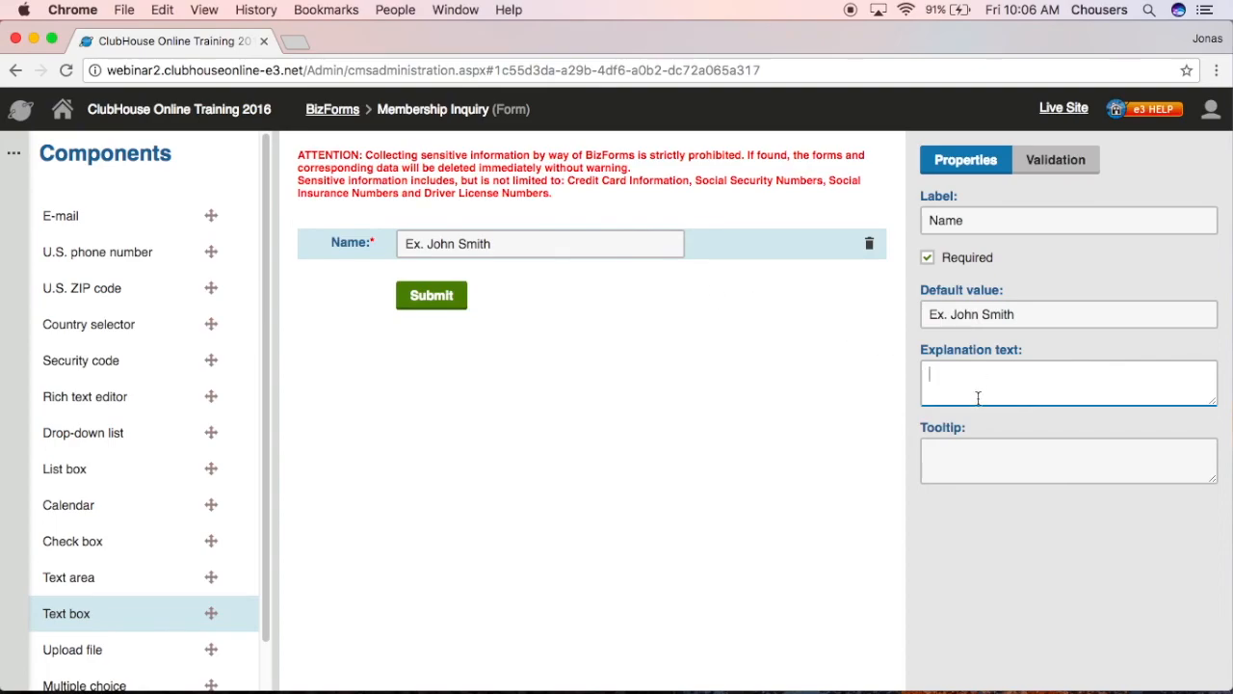
type("First & Last Name")
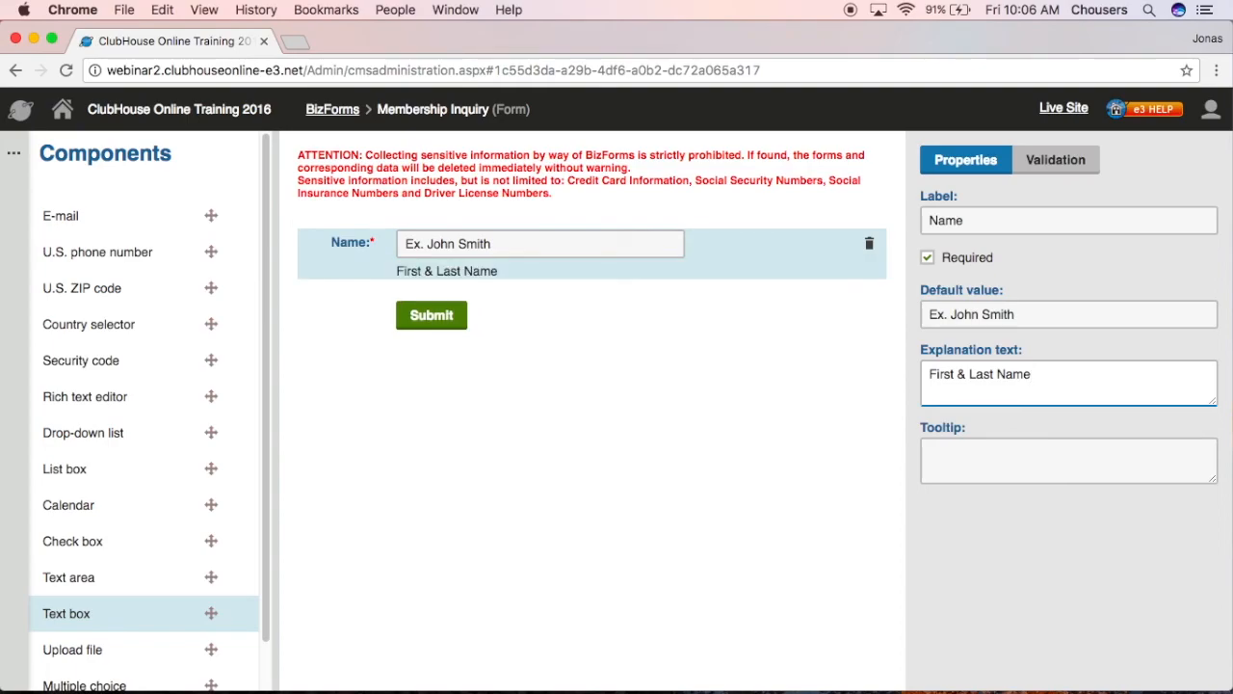
left_click(1097, 465)
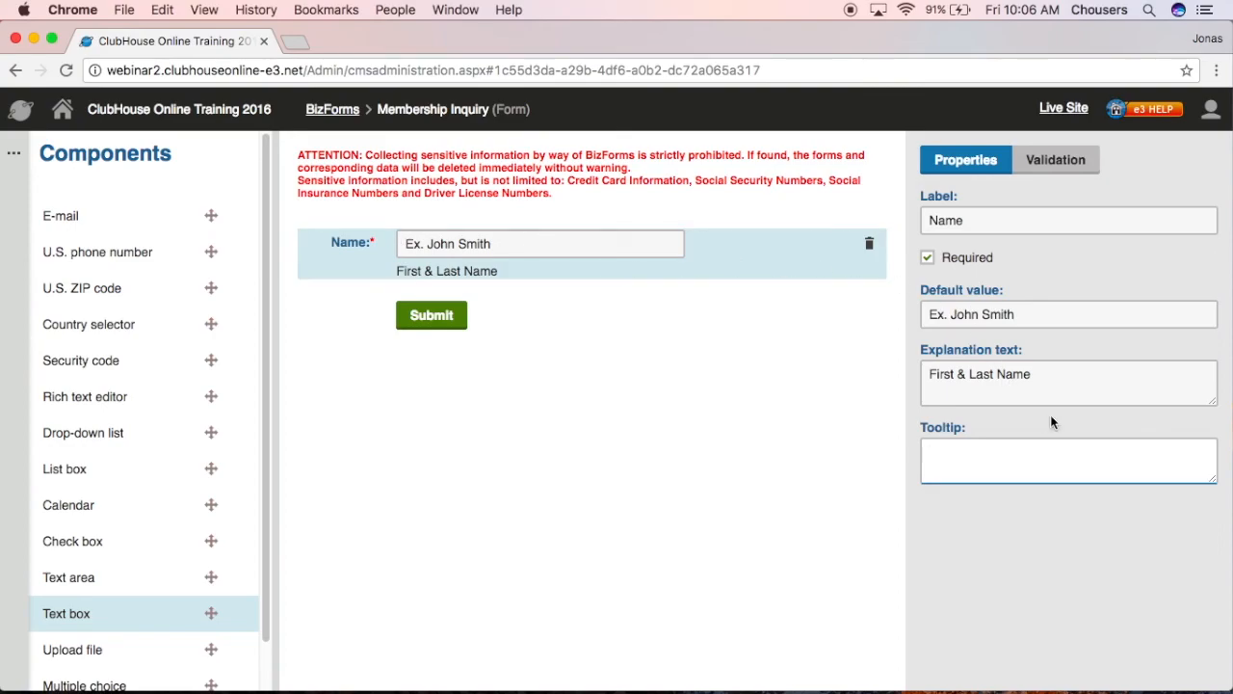
type("Please enter your full name")
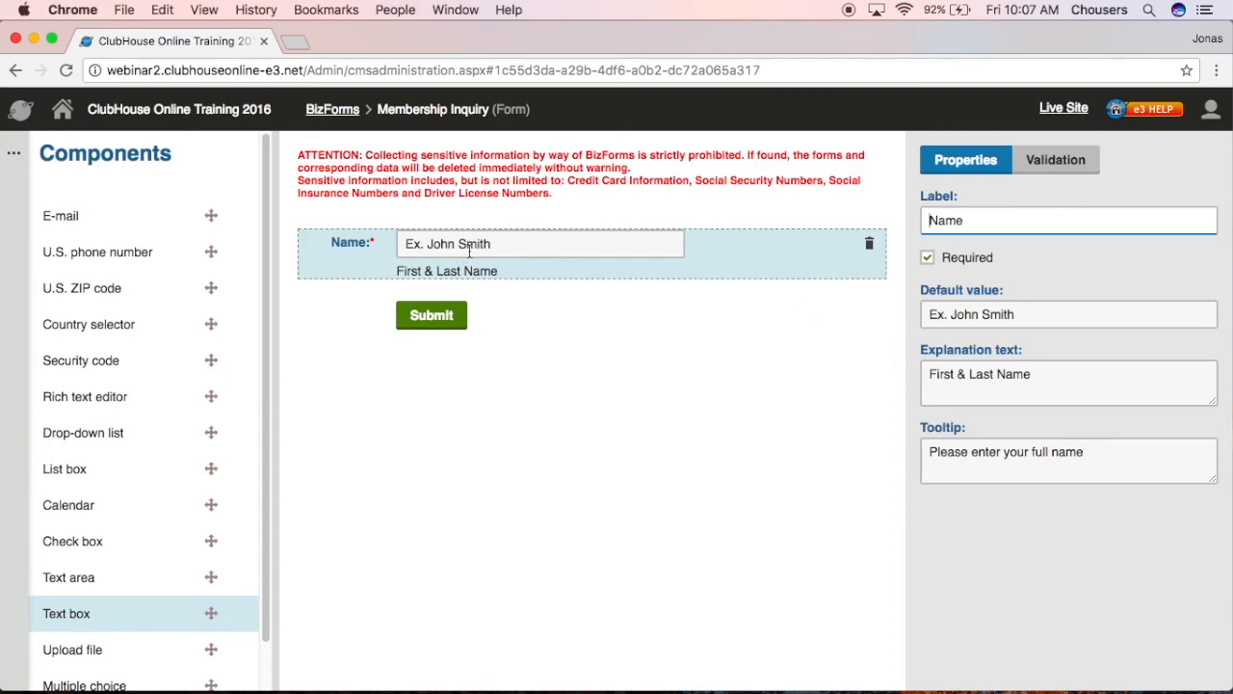
mouse_move(470, 249)
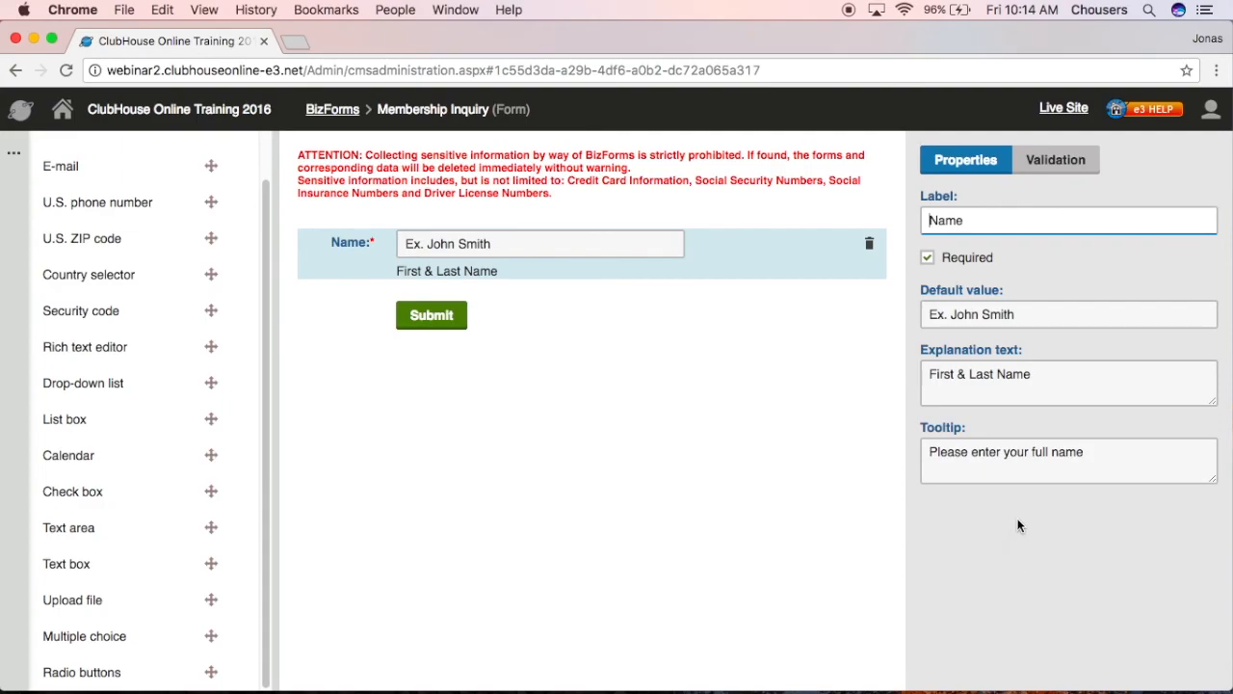
left_click_drag(104, 633, 455, 298)
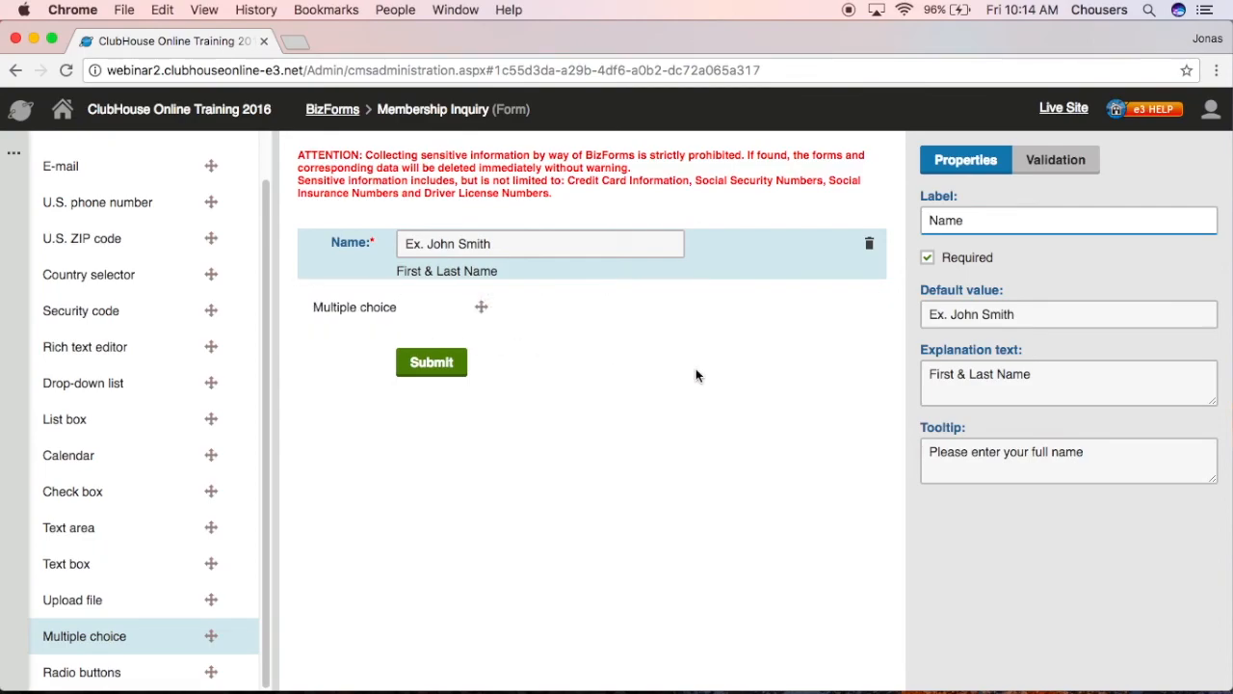
left_click(518, 298)
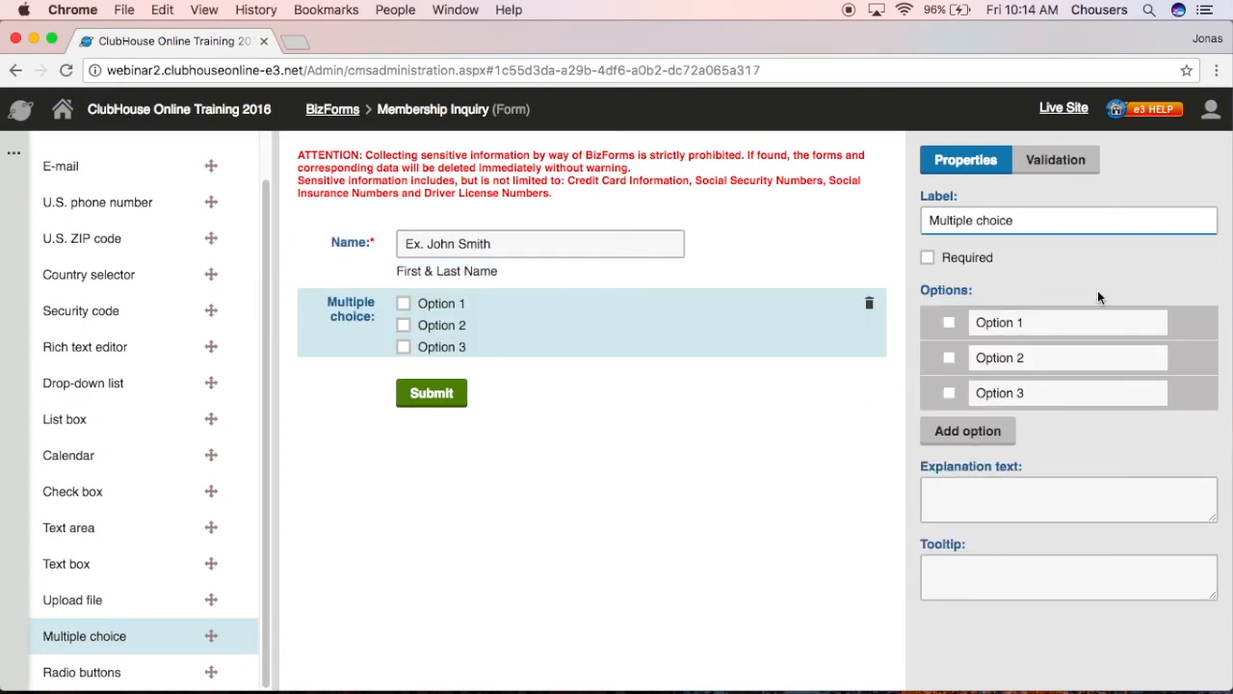
mouse_move(1097, 304)
left_click(930, 260)
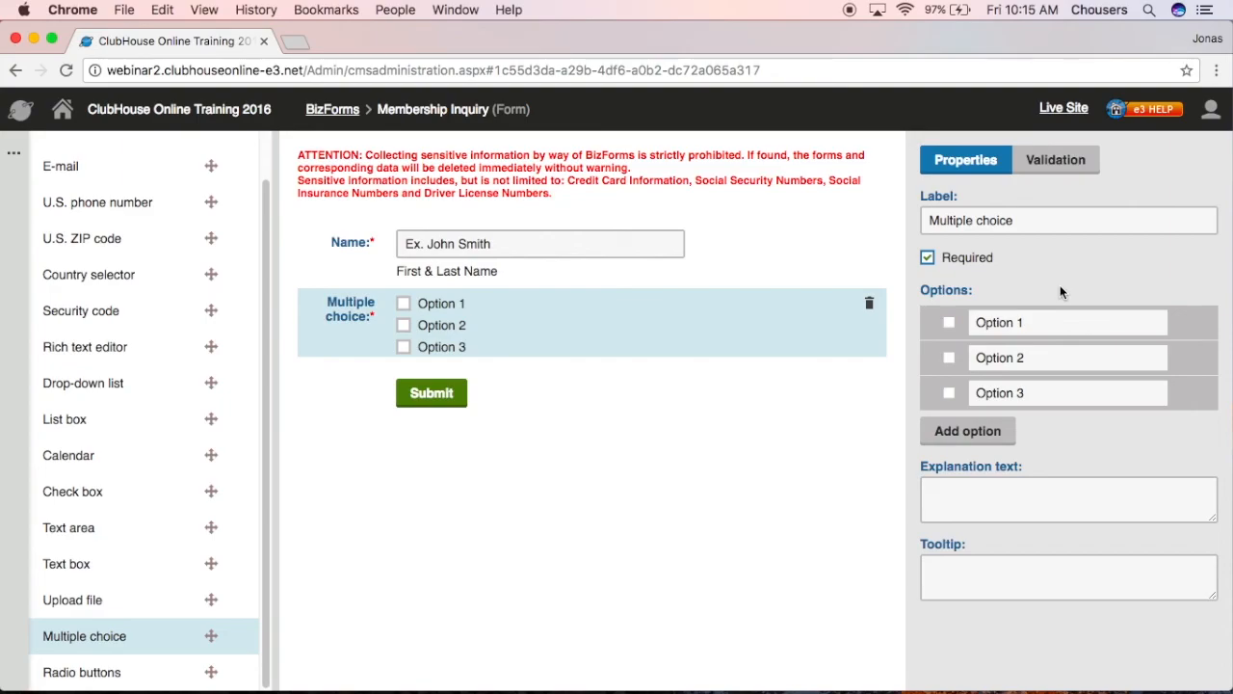
left_click(929, 260)
- Delete the Multiple choice field and confirm its removal
left_click(870, 306)
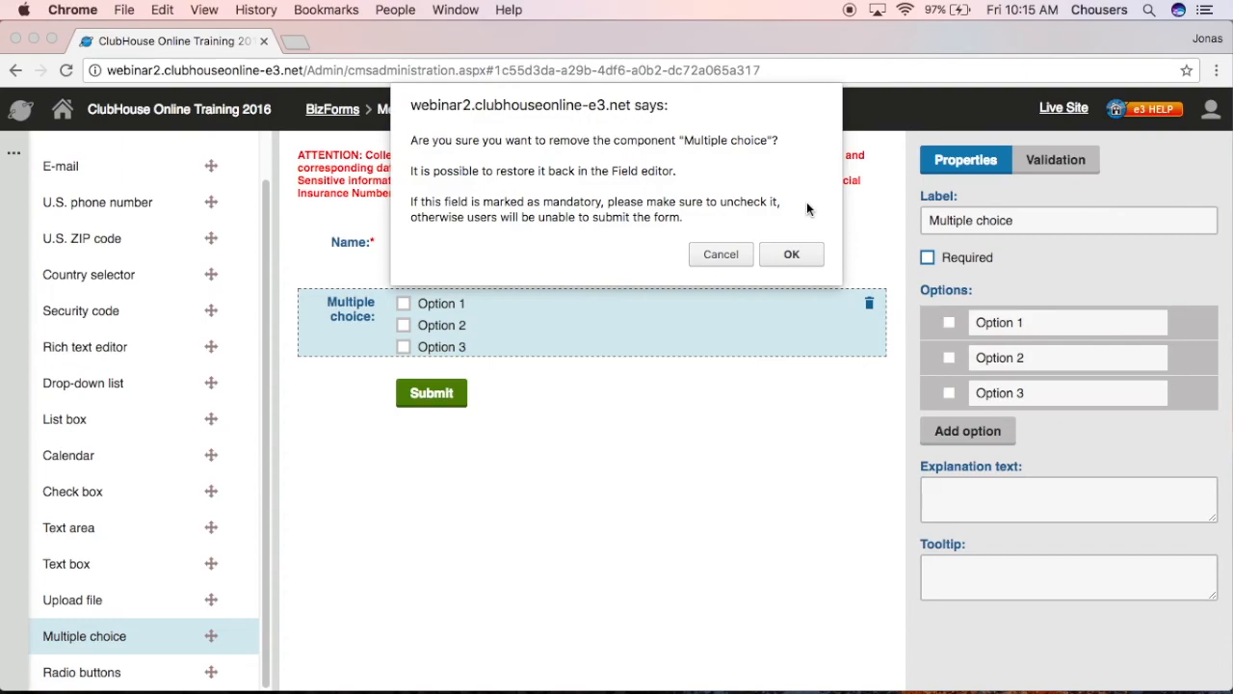
left_click(792, 254)
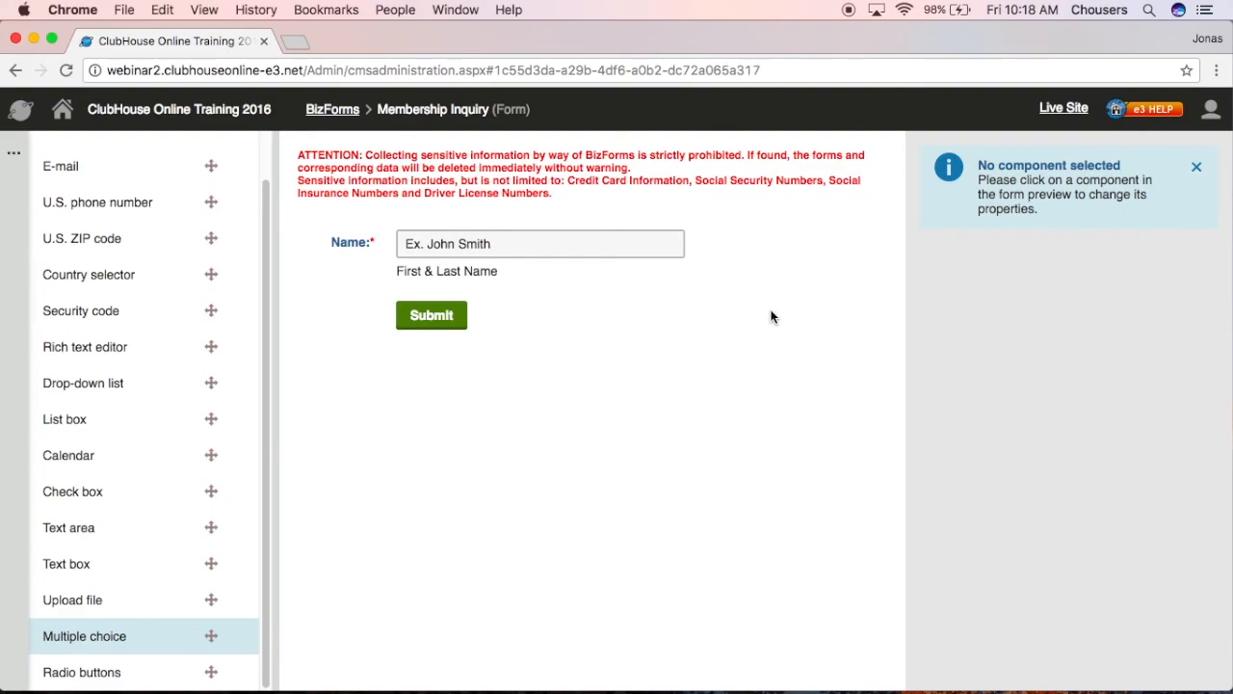
- Add a U.S. phone number field below Name, labelled 'Phone Number' and marked required
left_click_drag(107, 204, 458, 301)
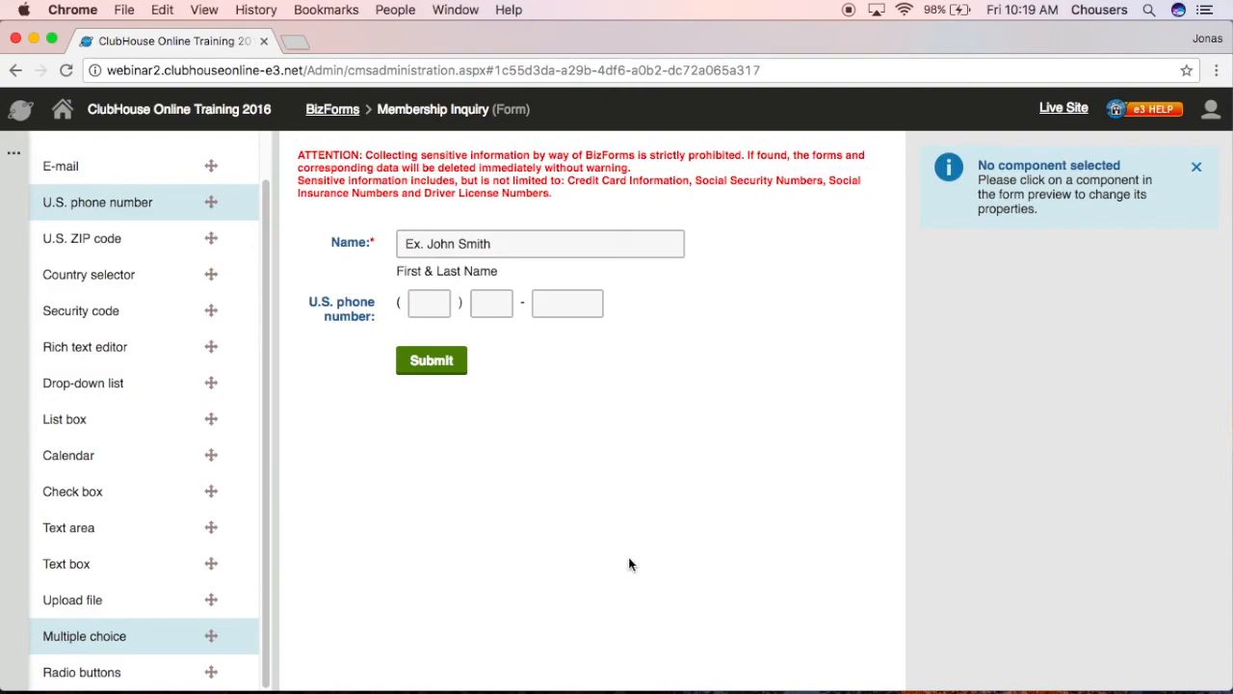
left_click(663, 296)
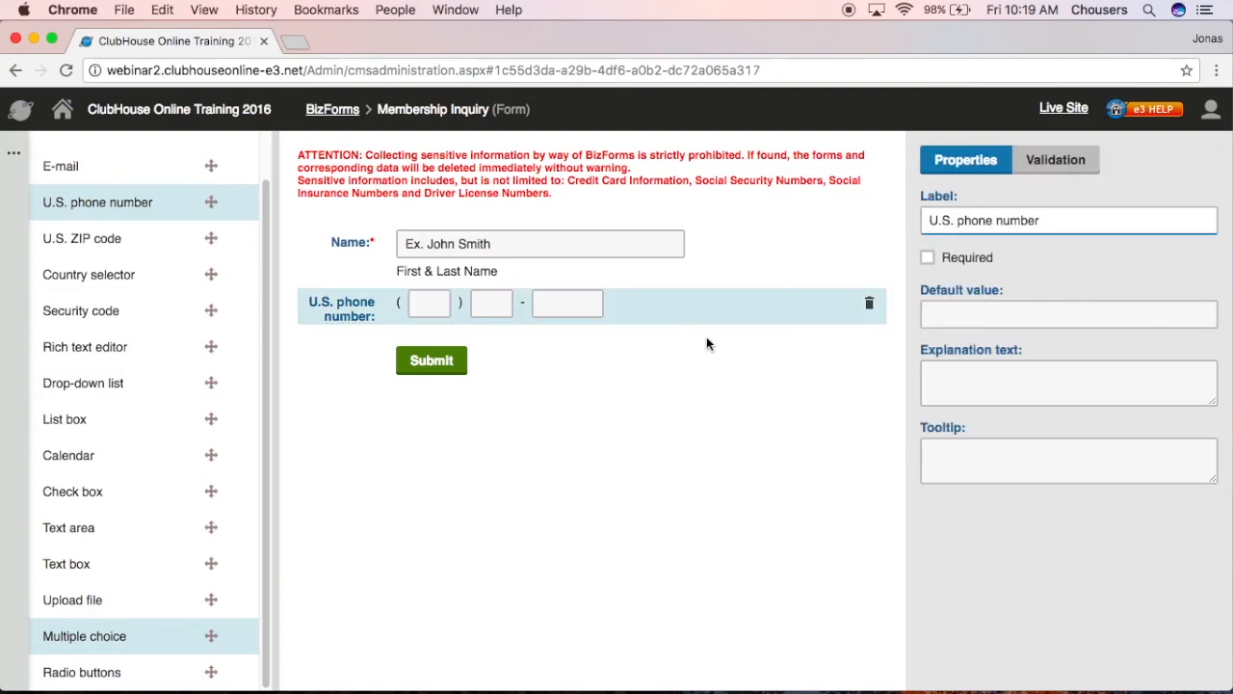
triple_click(968, 218)
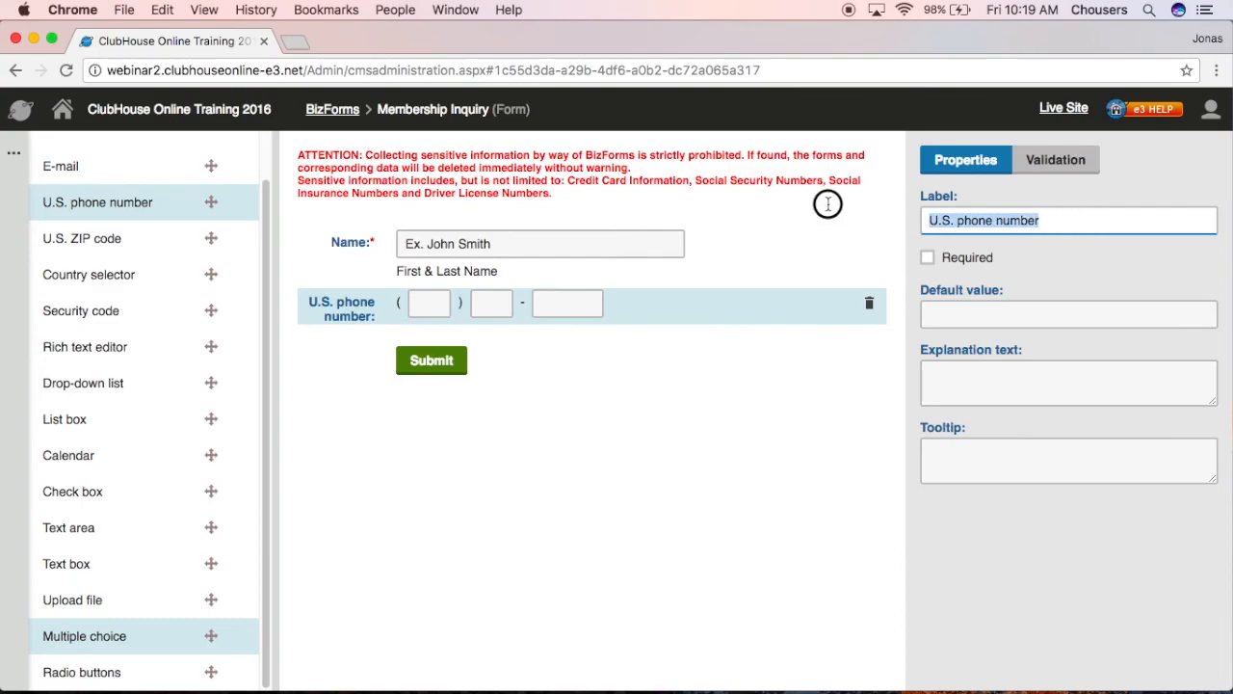
type("Ph")
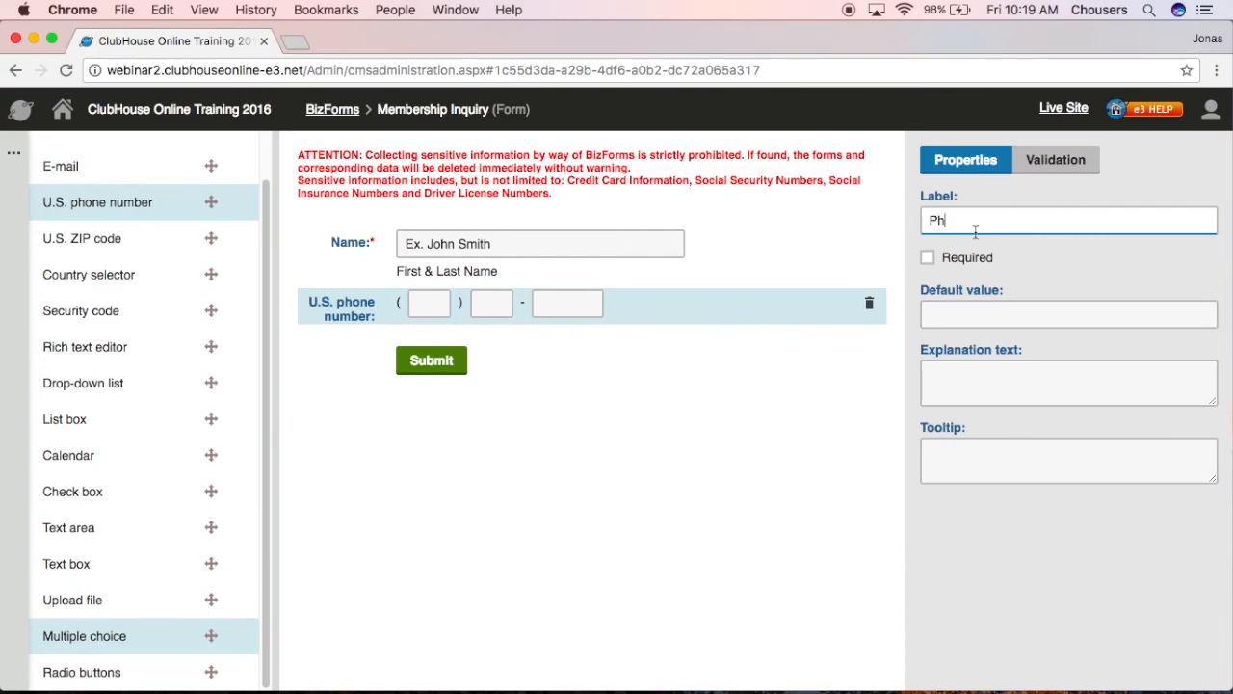
type("one Number")
left_click(927, 257)
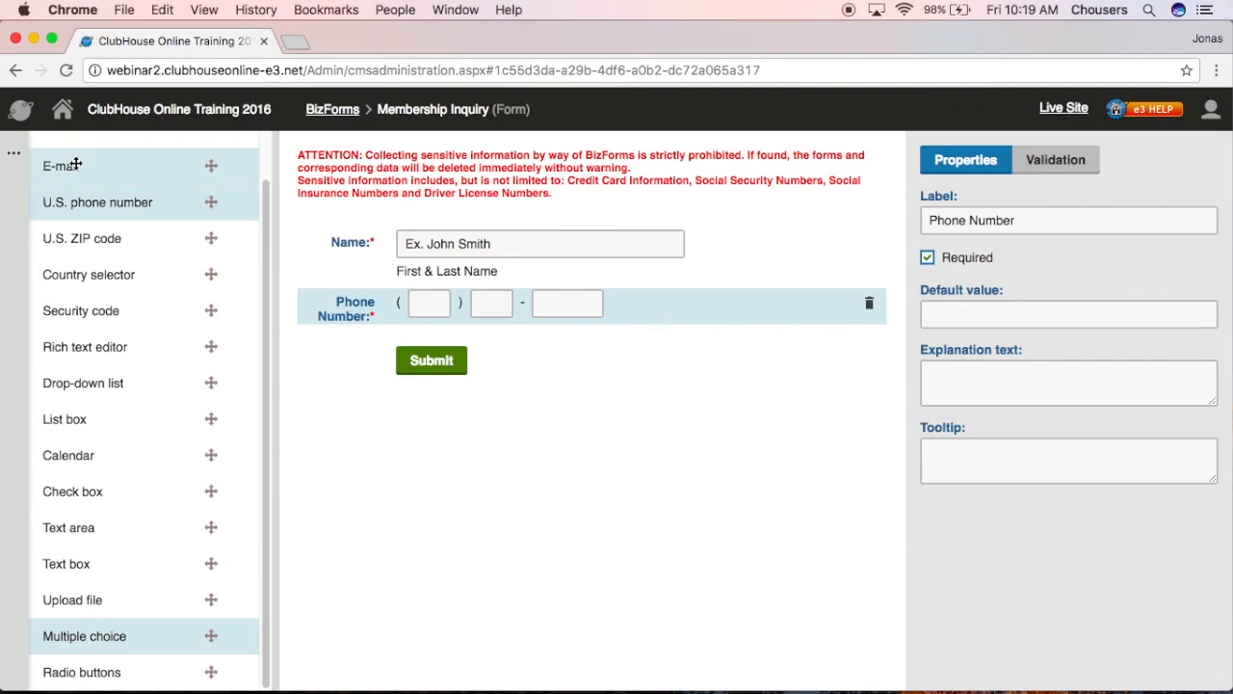
- Add a required E-mail field below Phone Number, then a Radio buttons field beneath it
left_click_drag(77, 166, 435, 355)
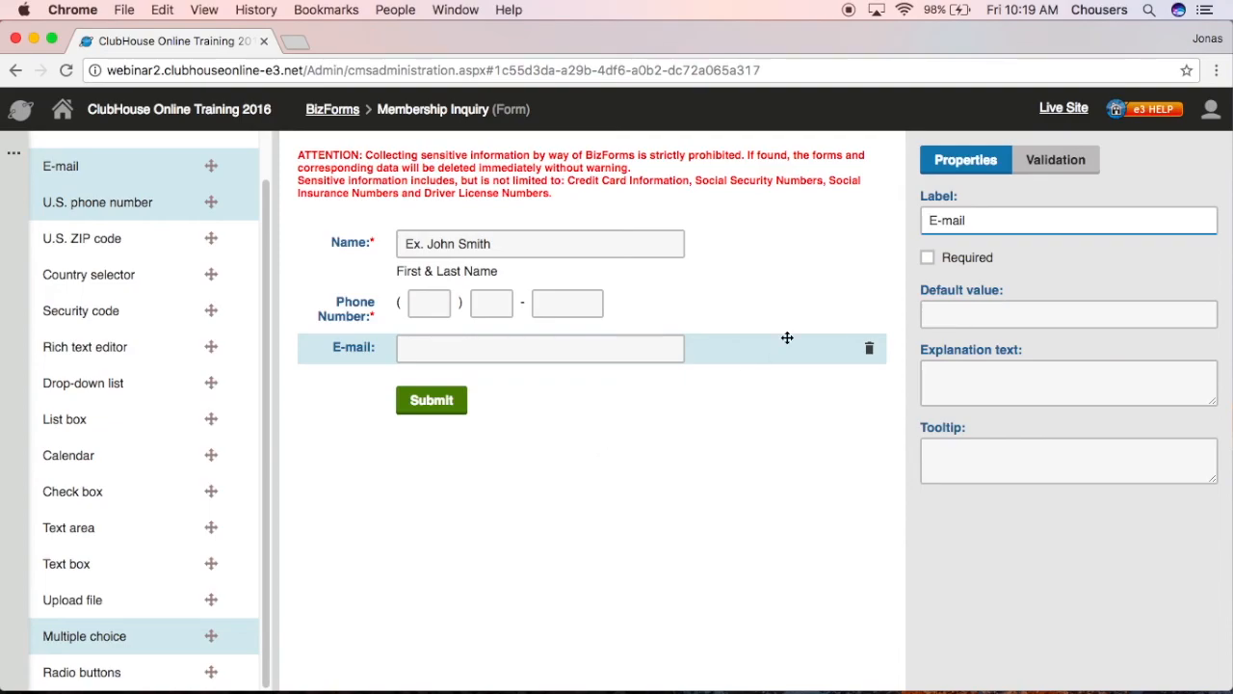
left_click(927, 258)
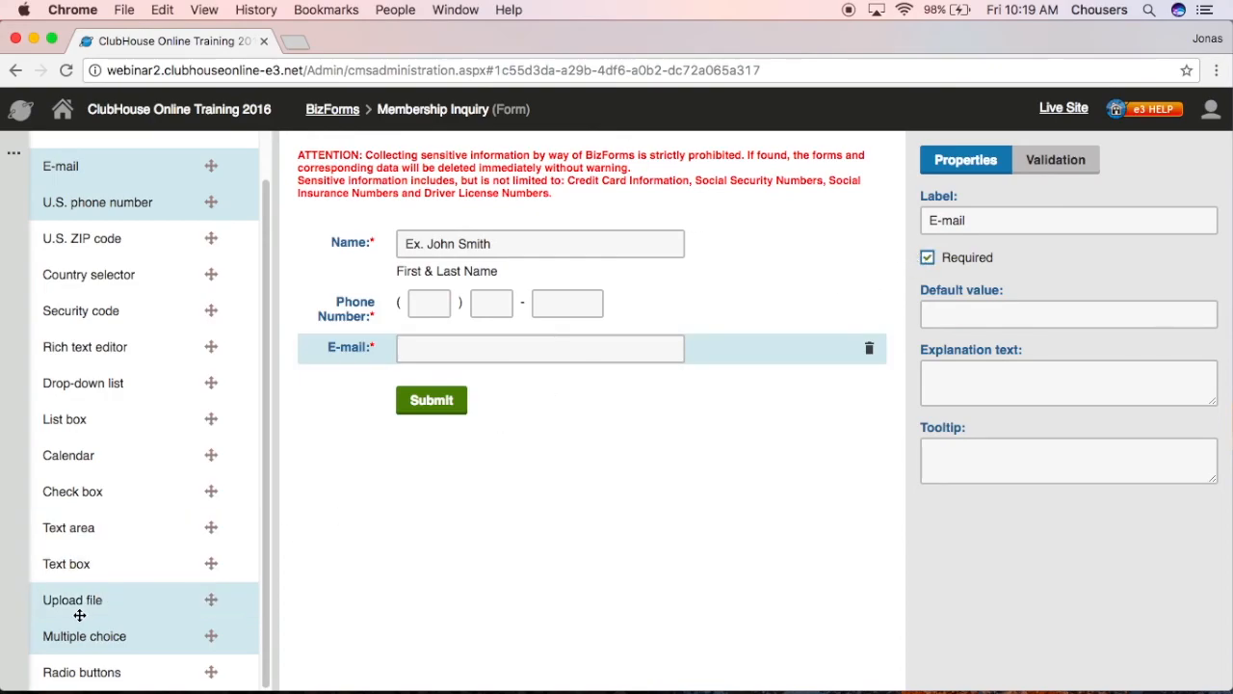
left_click_drag(89, 669, 528, 385)
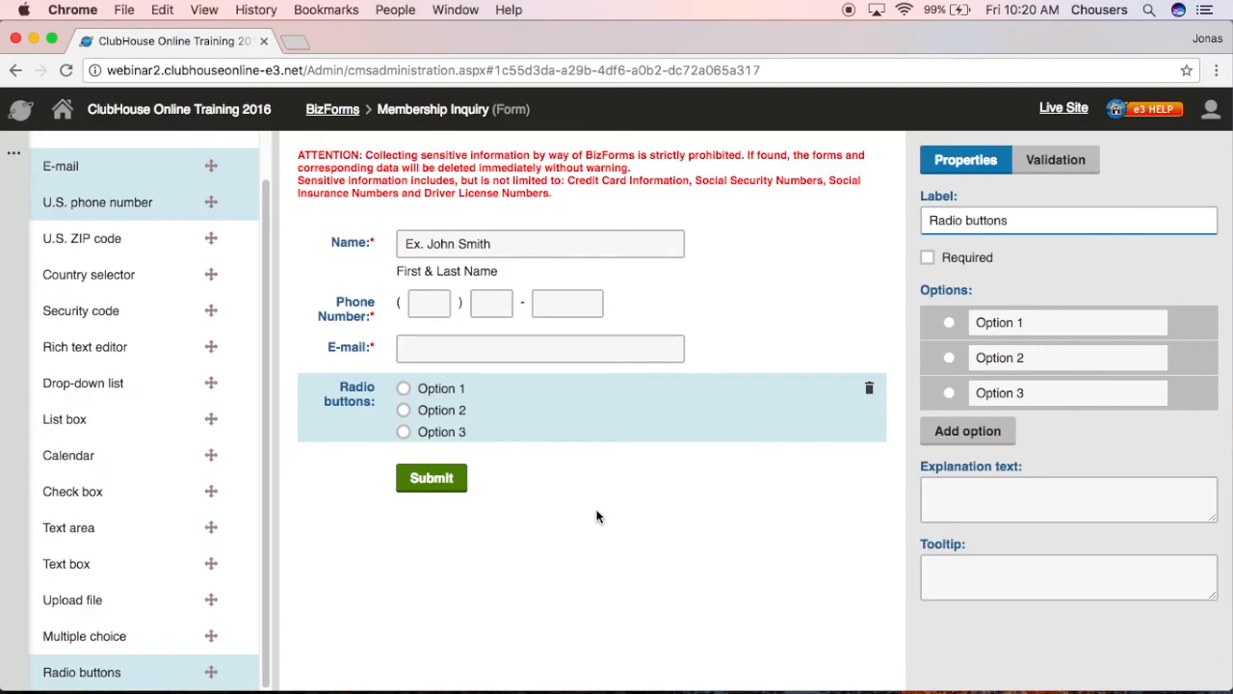
- Label the radio field 'Preferred method of contact' and rename its first two options Phone and E-mail
left_click_drag(1023, 224, 931, 220)
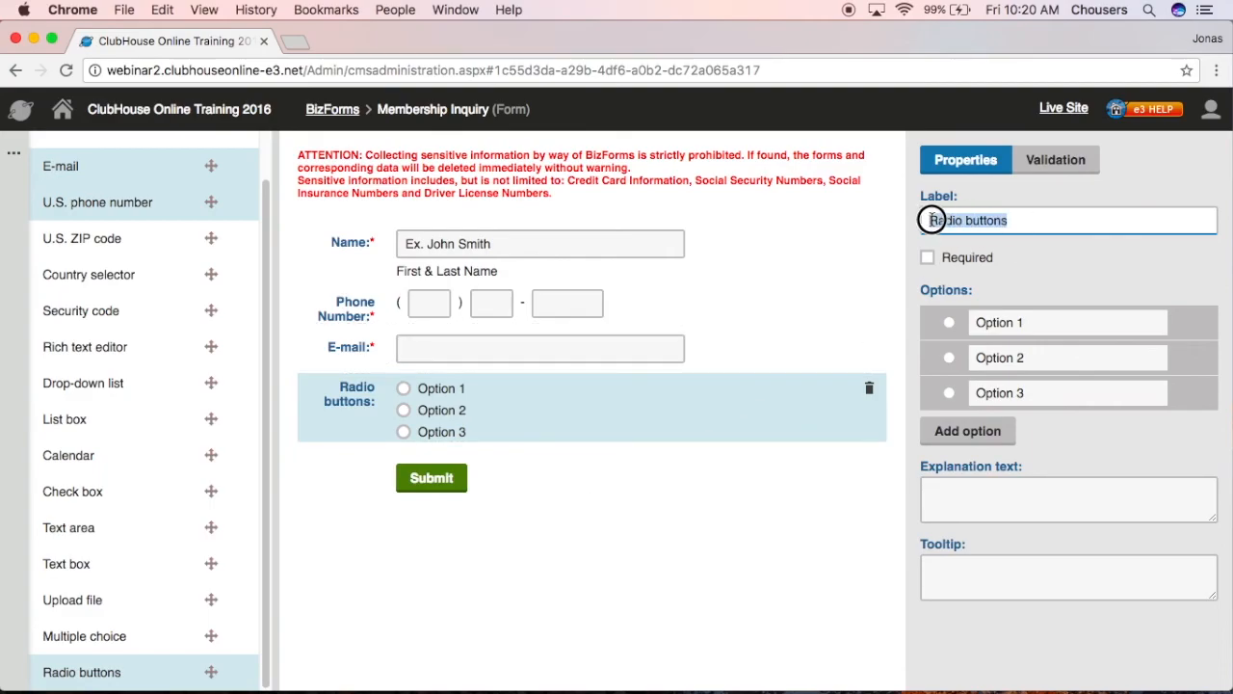
type("Pre")
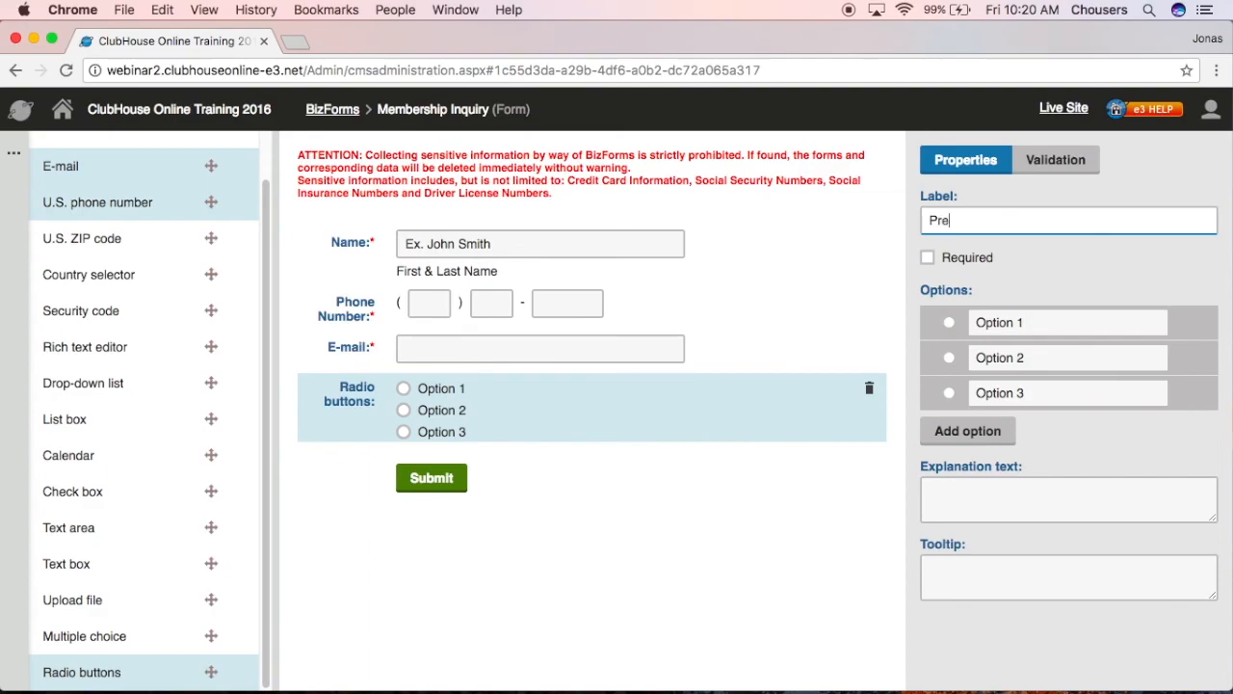
type("ferred method of contact")
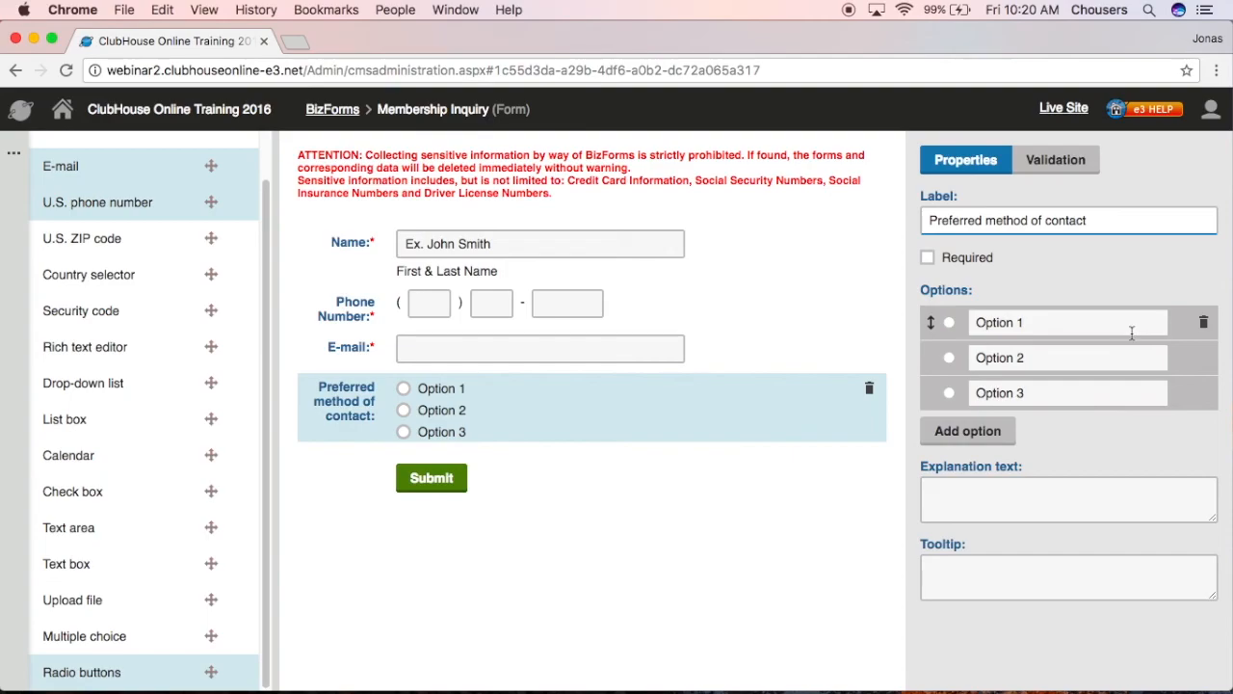
left_click(1132, 332)
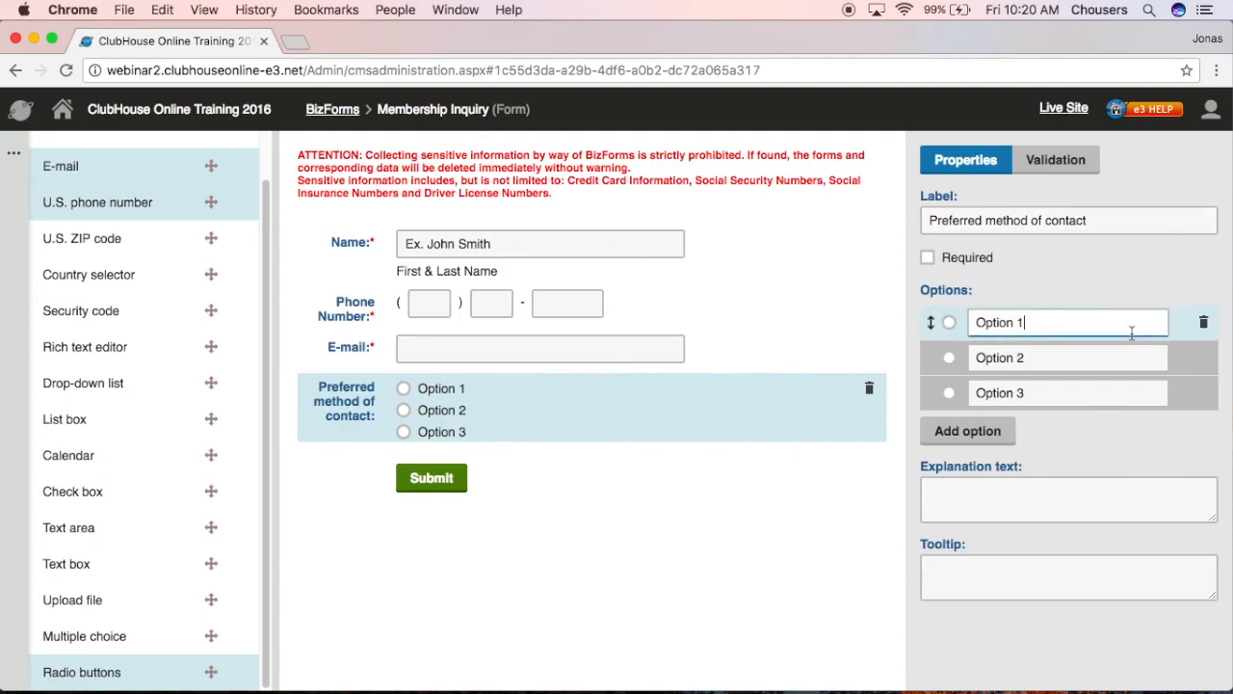
key("BackSpace")
key("BackSpace")
key("BackSpace")
key("BackSpace")
key("BackSpace")
key("BackSpace")
key("BackSpace")
key("BackSpace")
type("Phone")
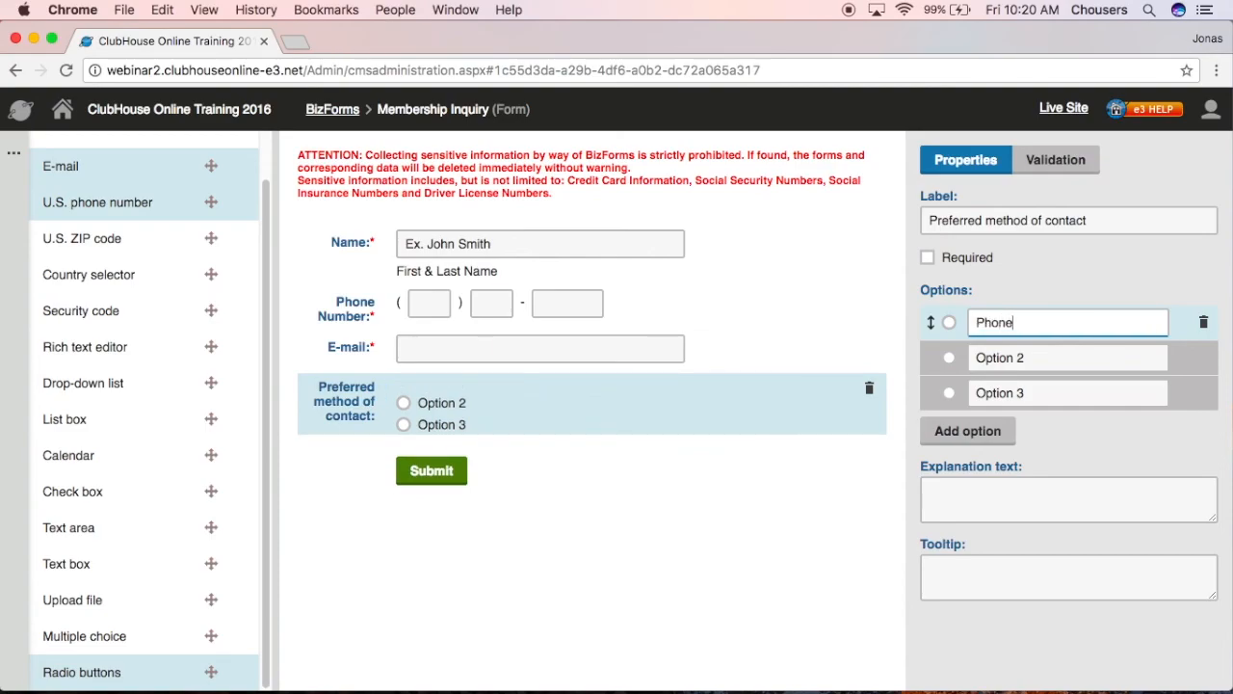
left_click(1092, 364)
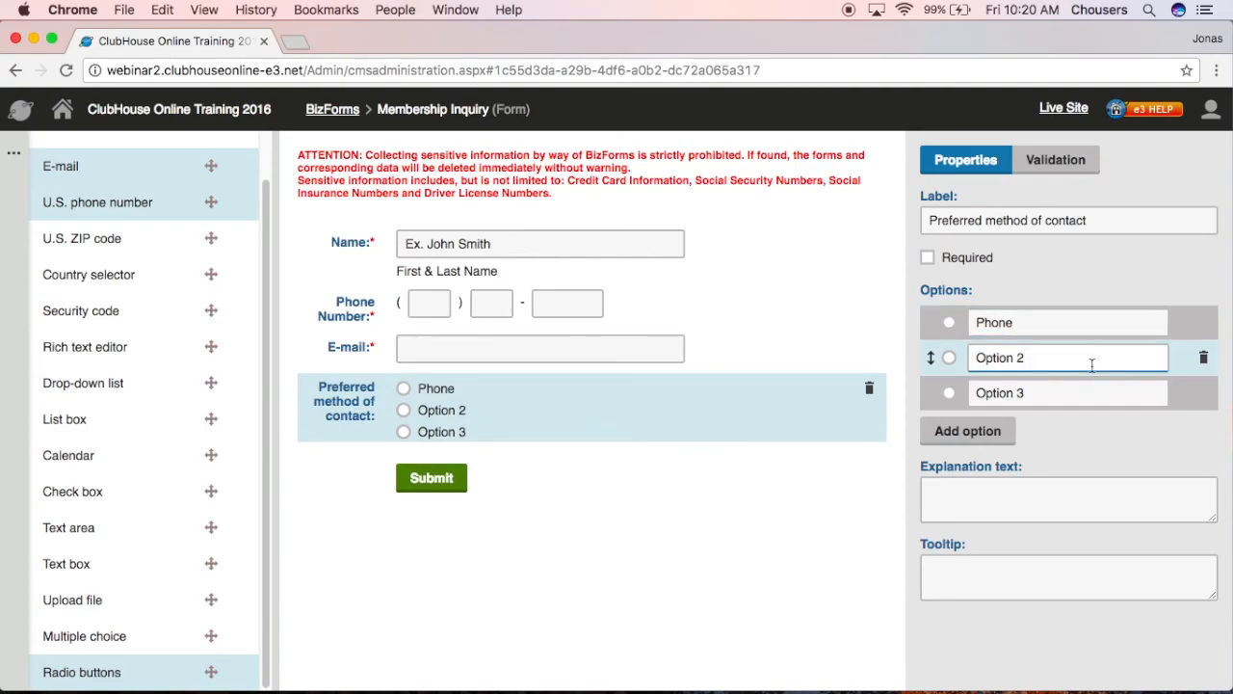
key("BackSpace")
key("BackSpace")
key("BackSpace")
key("BackSpace")
key("BackSpace")
key("BackSpace")
key("BackSpace")
key("BackSpace")
type("E-mao")
key("BackSpace")
type("il")
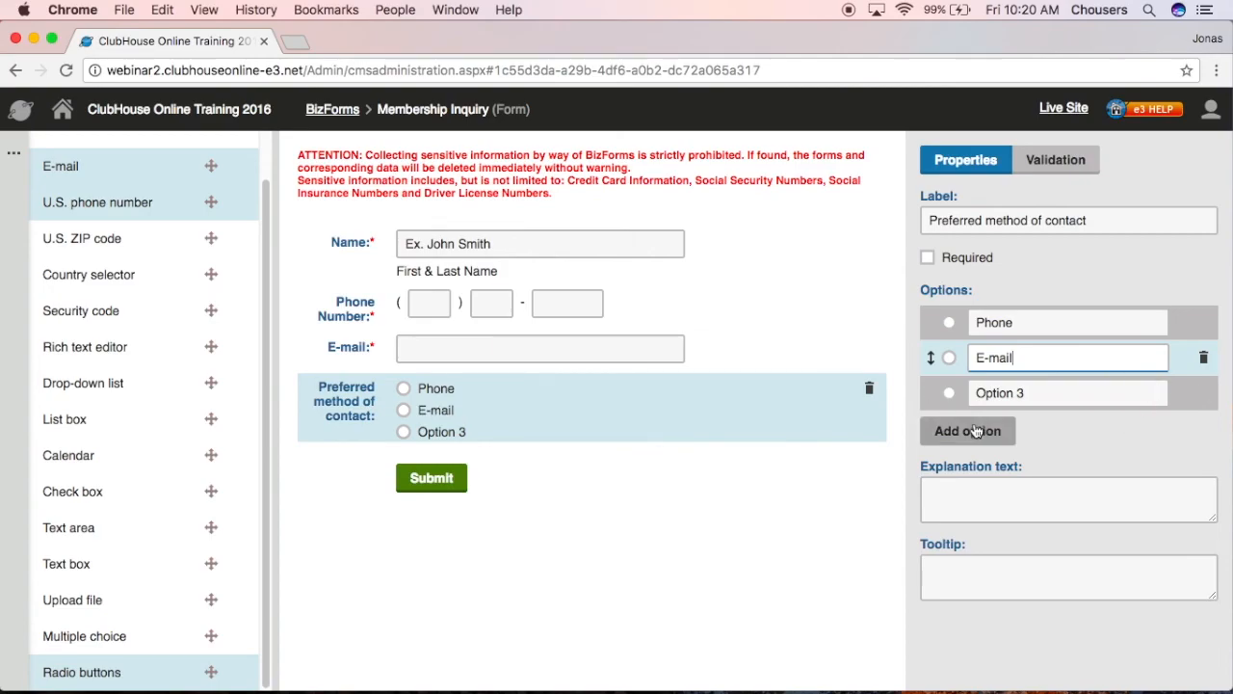
- Delete the unused Option 3 from the radio field
mouse_move(1077, 405)
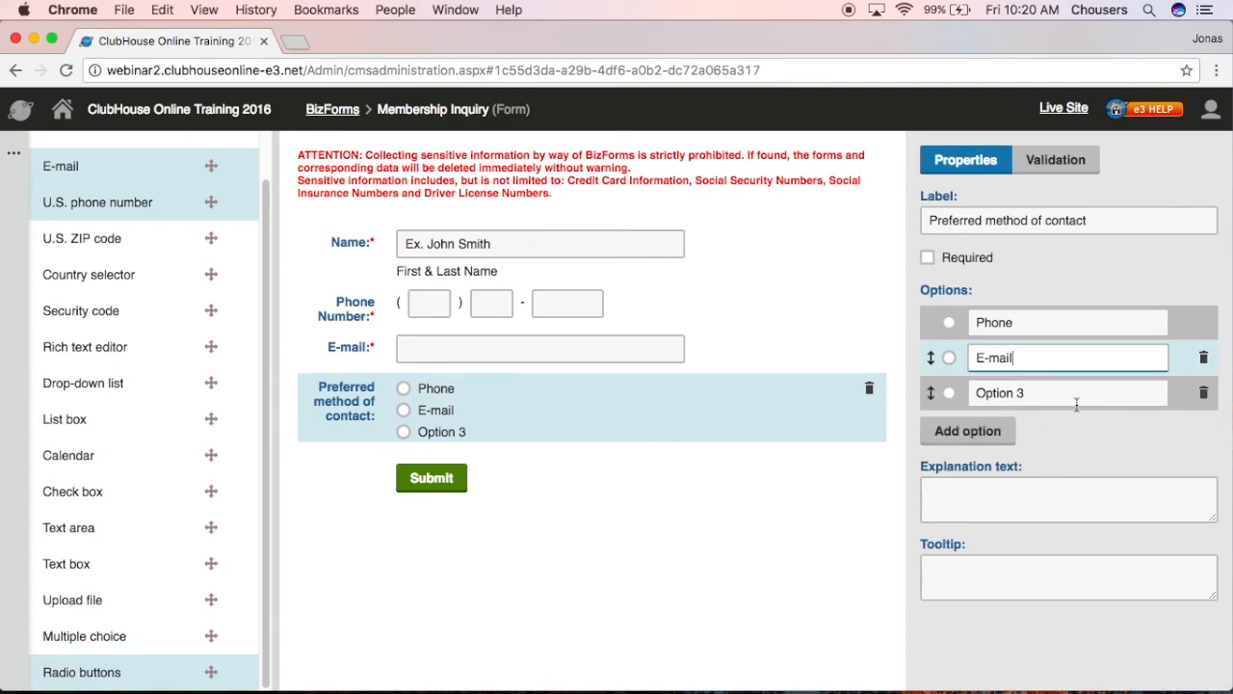
left_click(1203, 395)
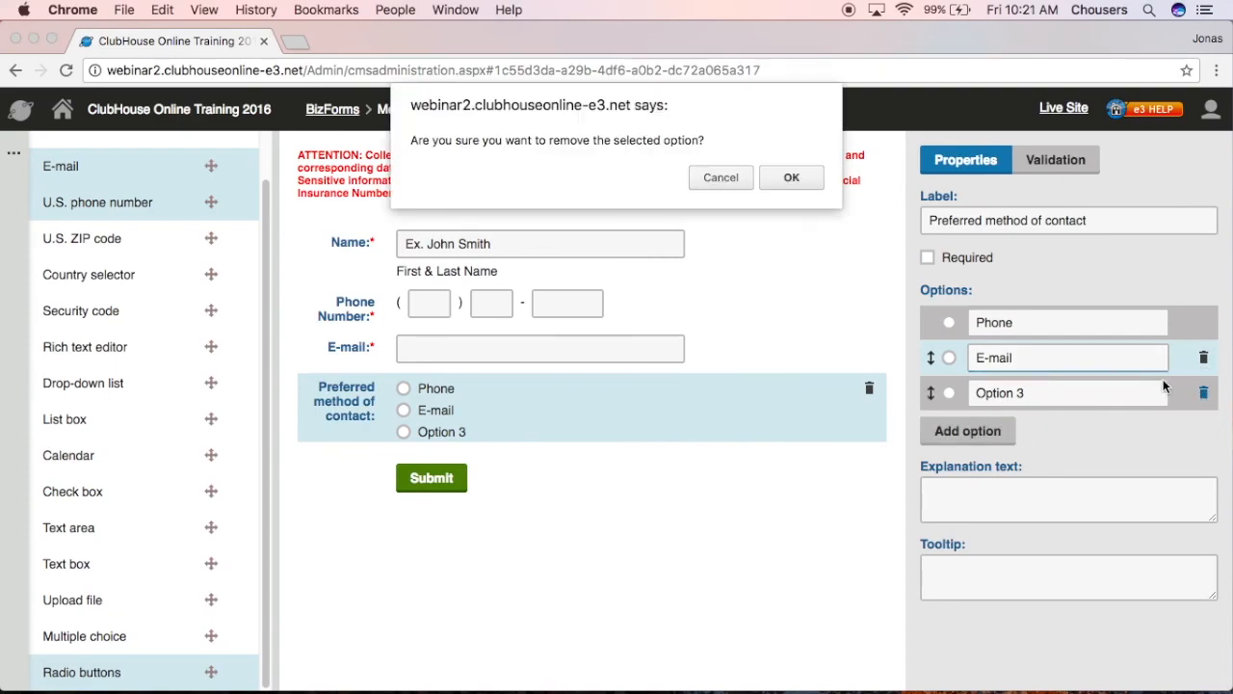
left_click(783, 178)
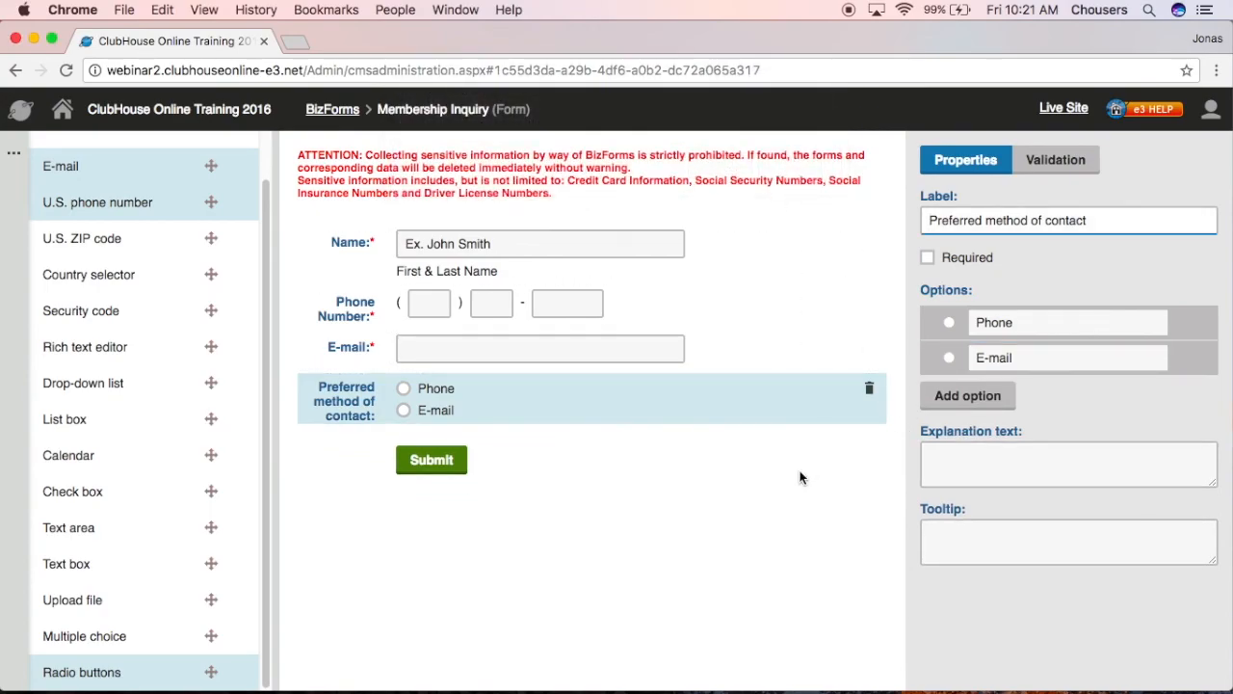
- Add a Drop-down list field below the contact options, labelled 'Membership Type'
left_click_drag(101, 385, 518, 422)
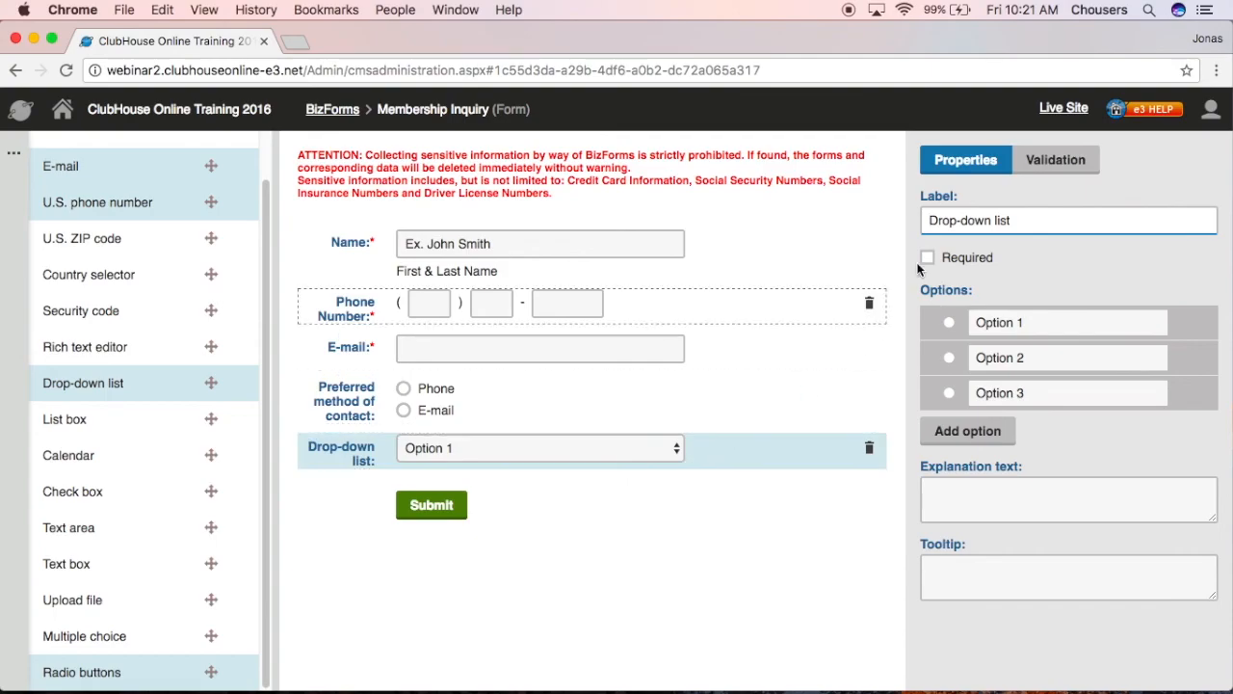
left_click_drag(1013, 220, 914, 218)
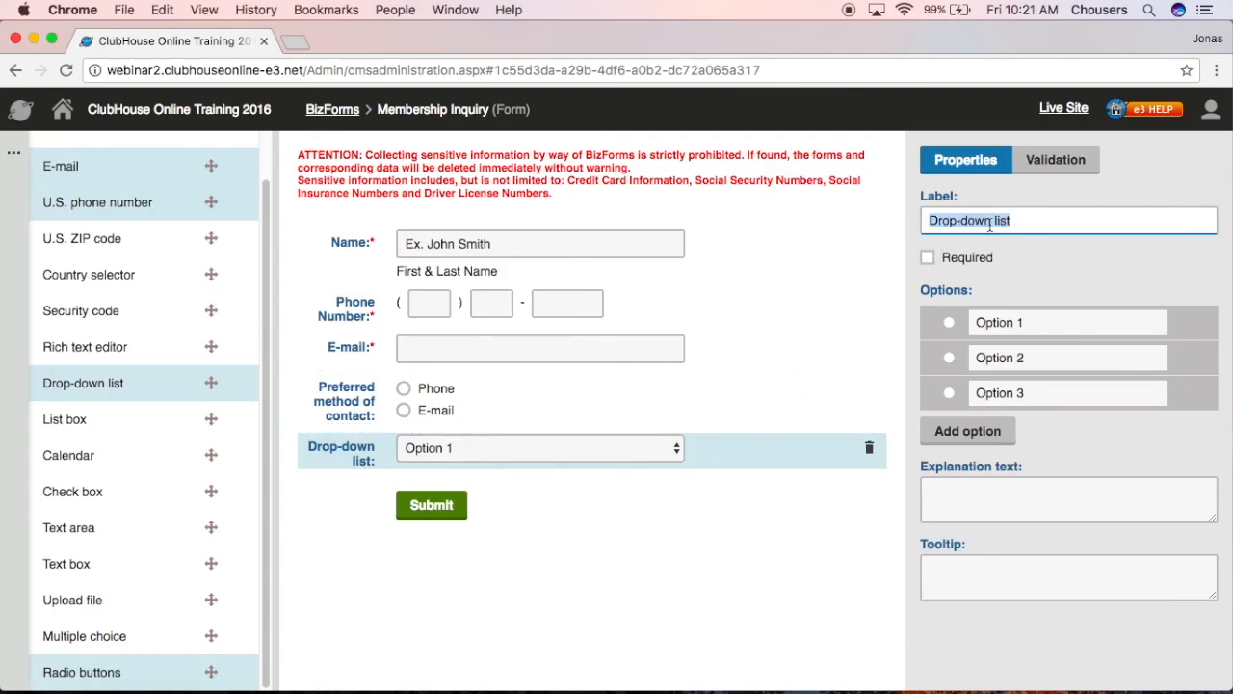
type("M")
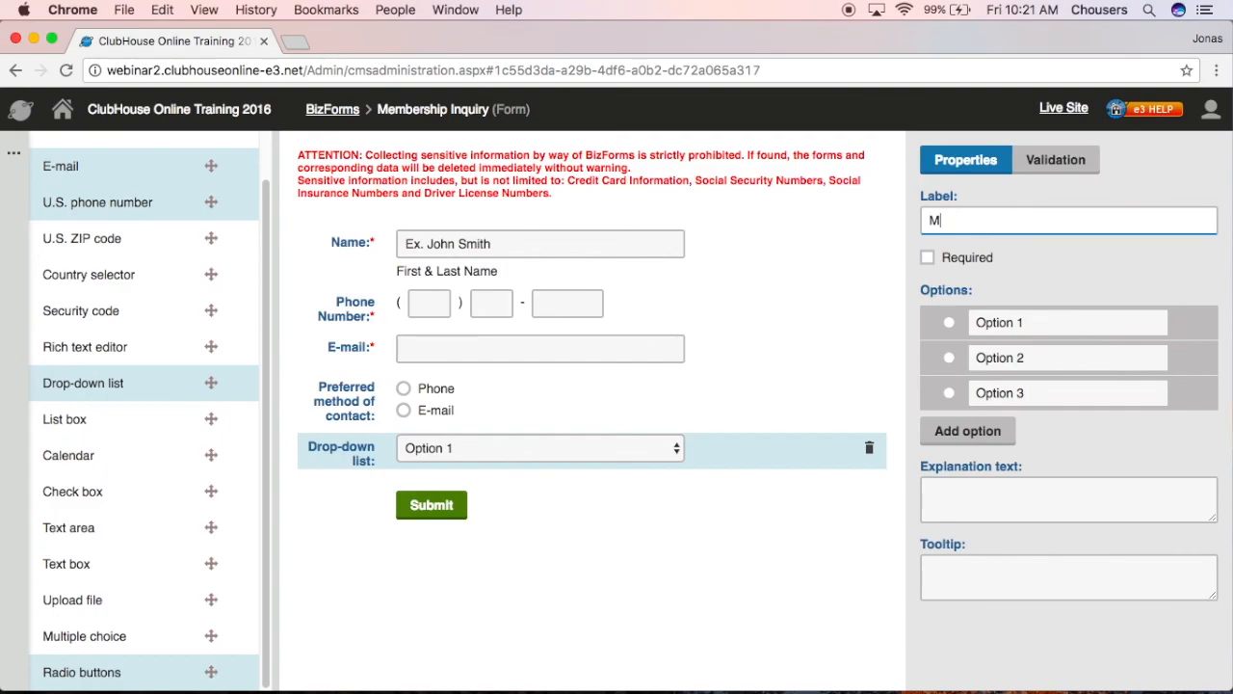
type("embership Type")
- Set its options to Full, Social, Family and Corporate Golf Membership
left_click(1020, 323)
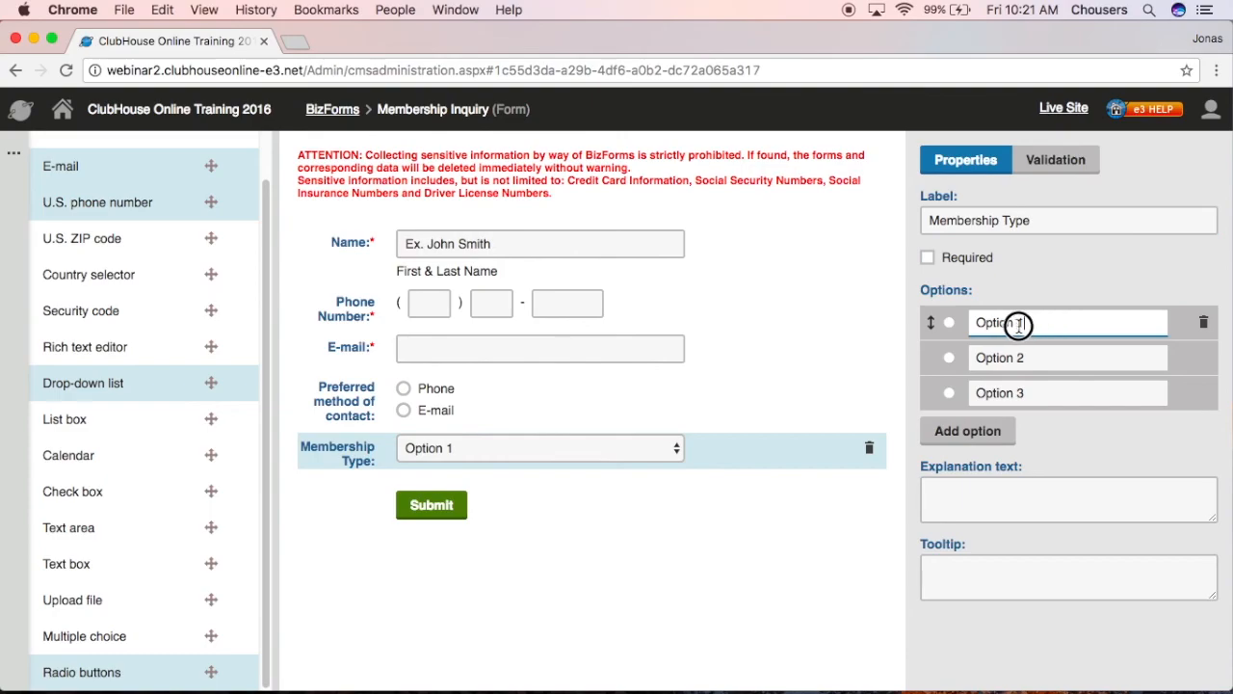
triple_click(1019, 324)
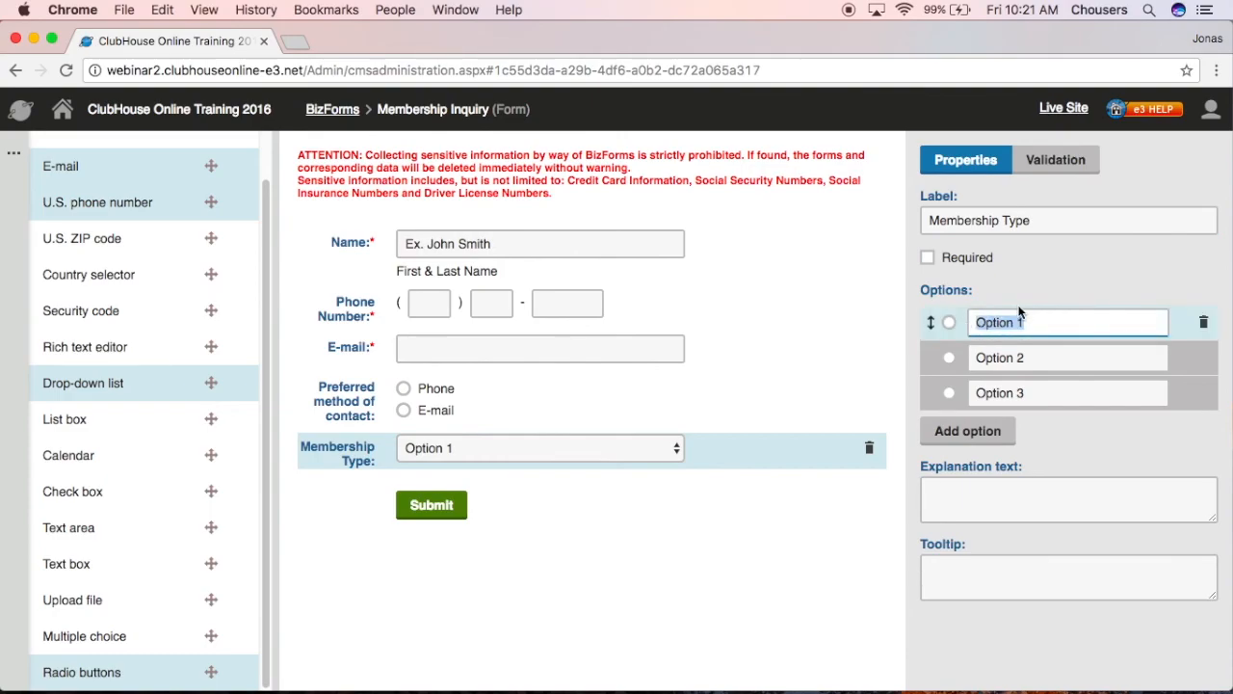
type("Full Membership")
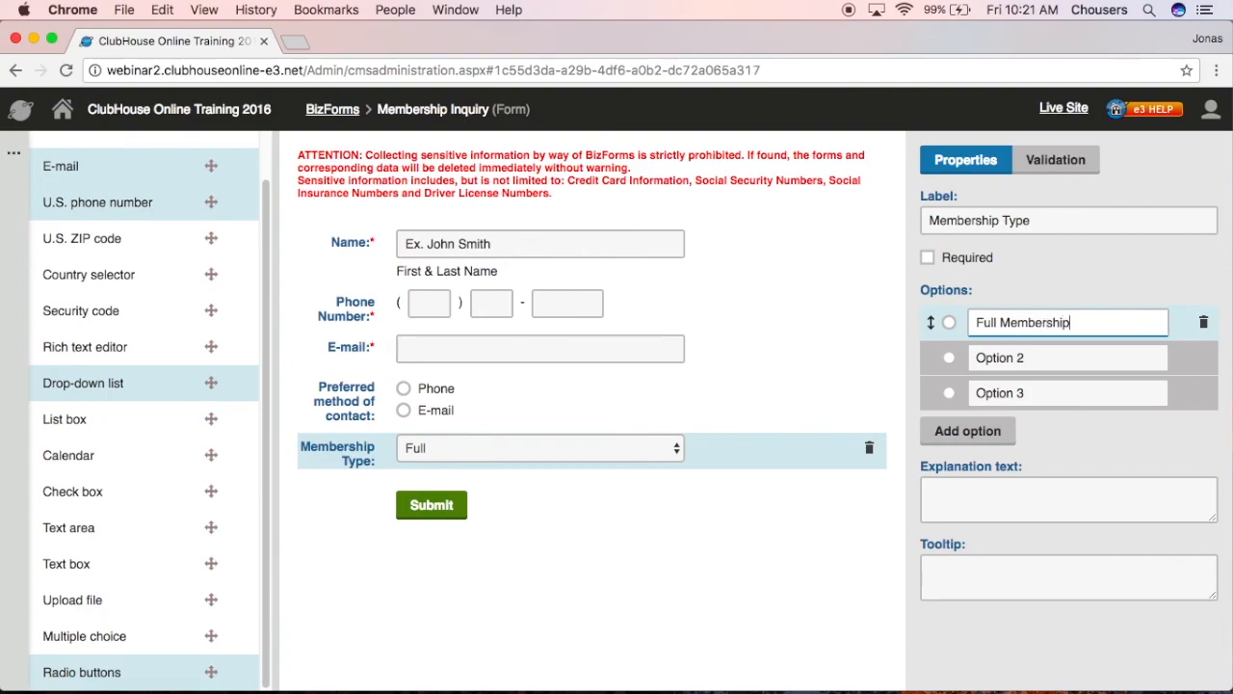
left_click(1080, 357)
left_click_drag(975, 357, 1042, 357)
type("Social Membership")
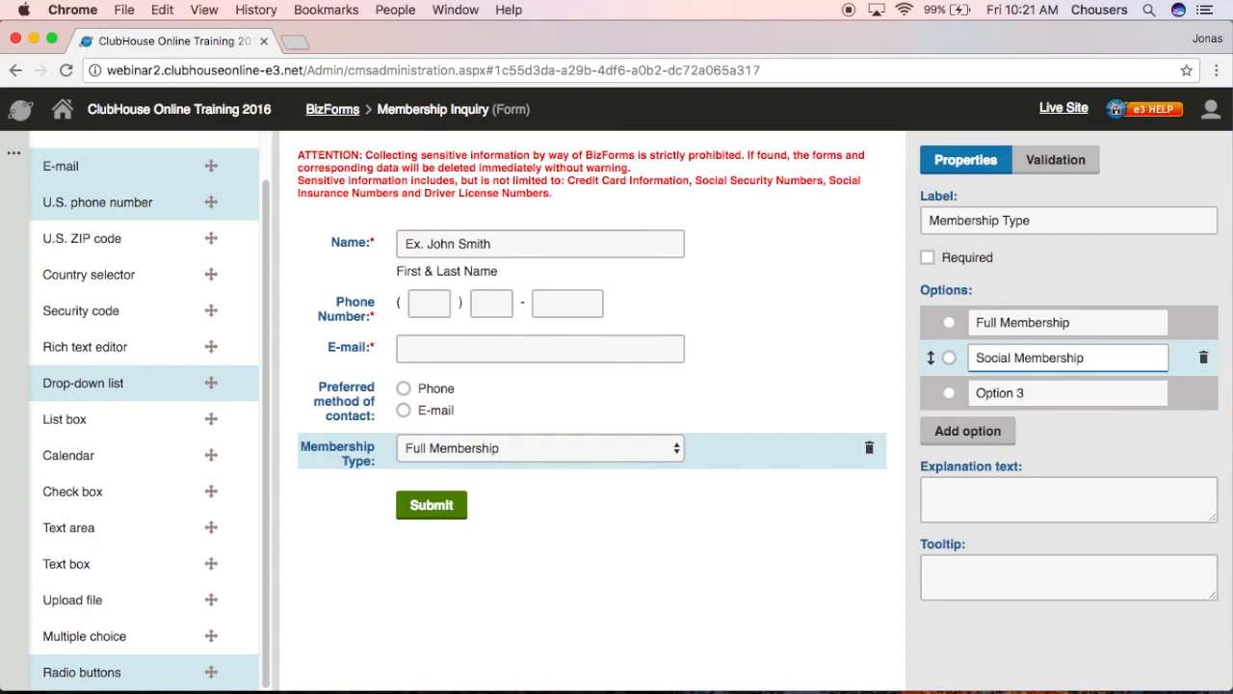
left_click_drag(1070, 392, 973, 393)
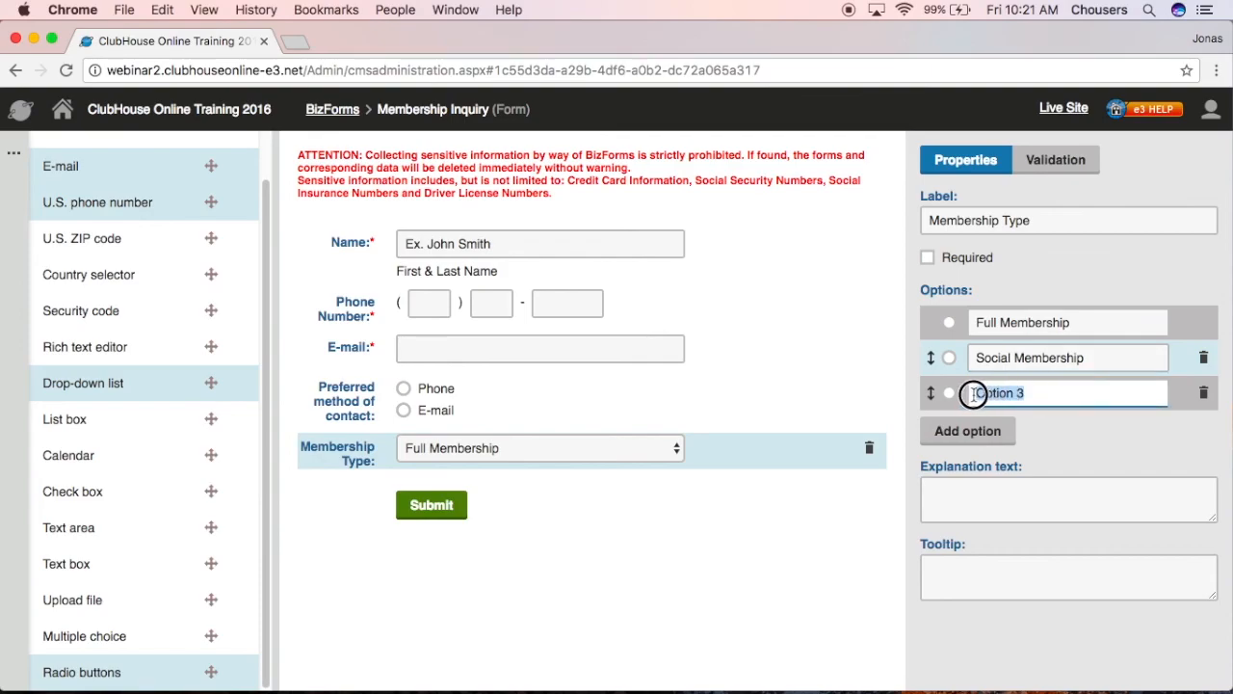
type("Fam")
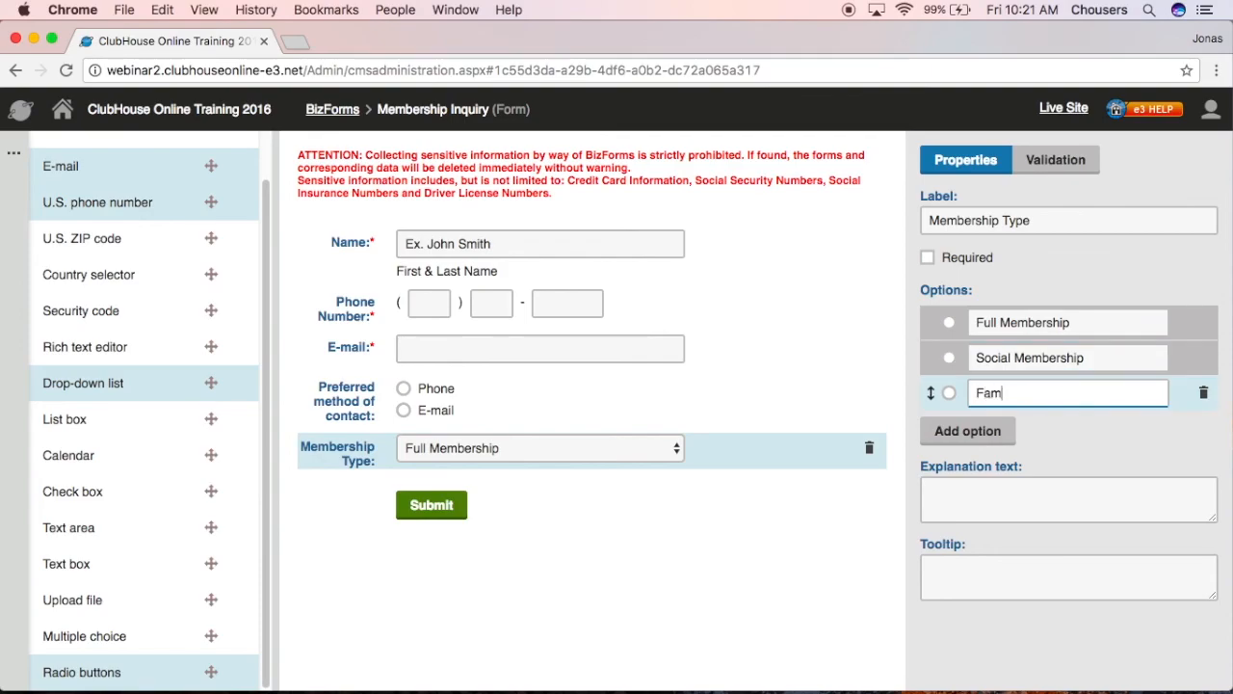
type("ily Membership")
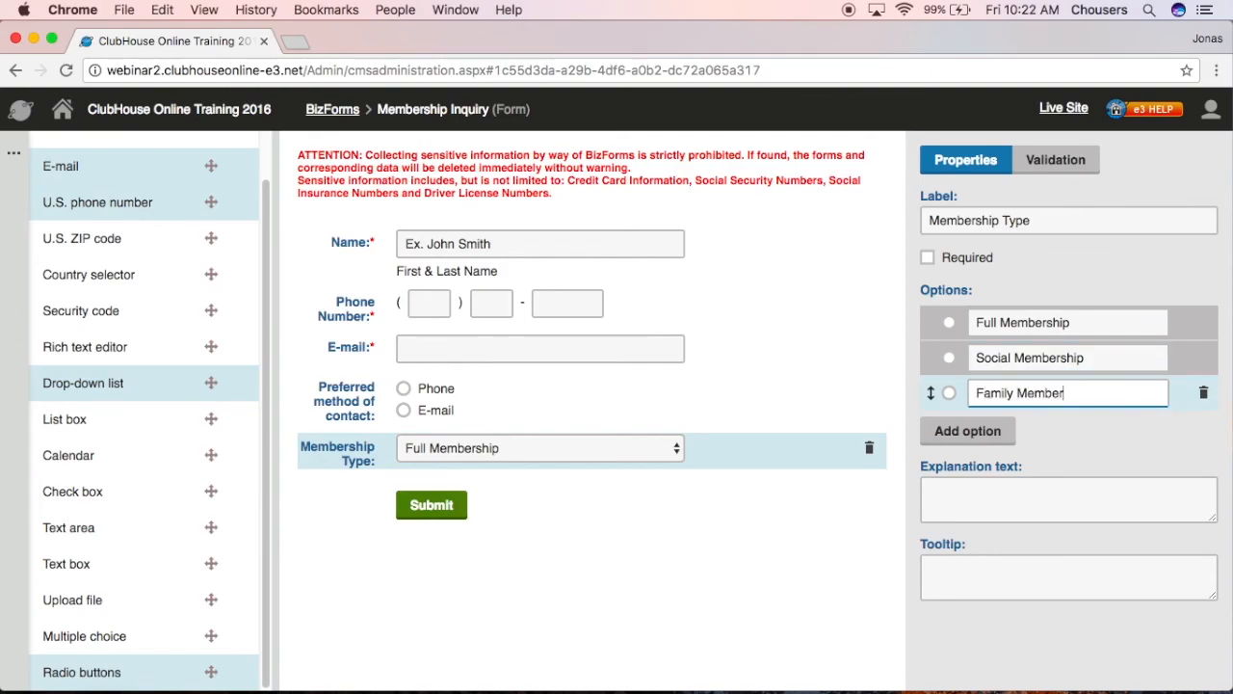
left_click(995, 431)
left_click_drag(1036, 428, 961, 436)
type("Corporate Golf Membership")
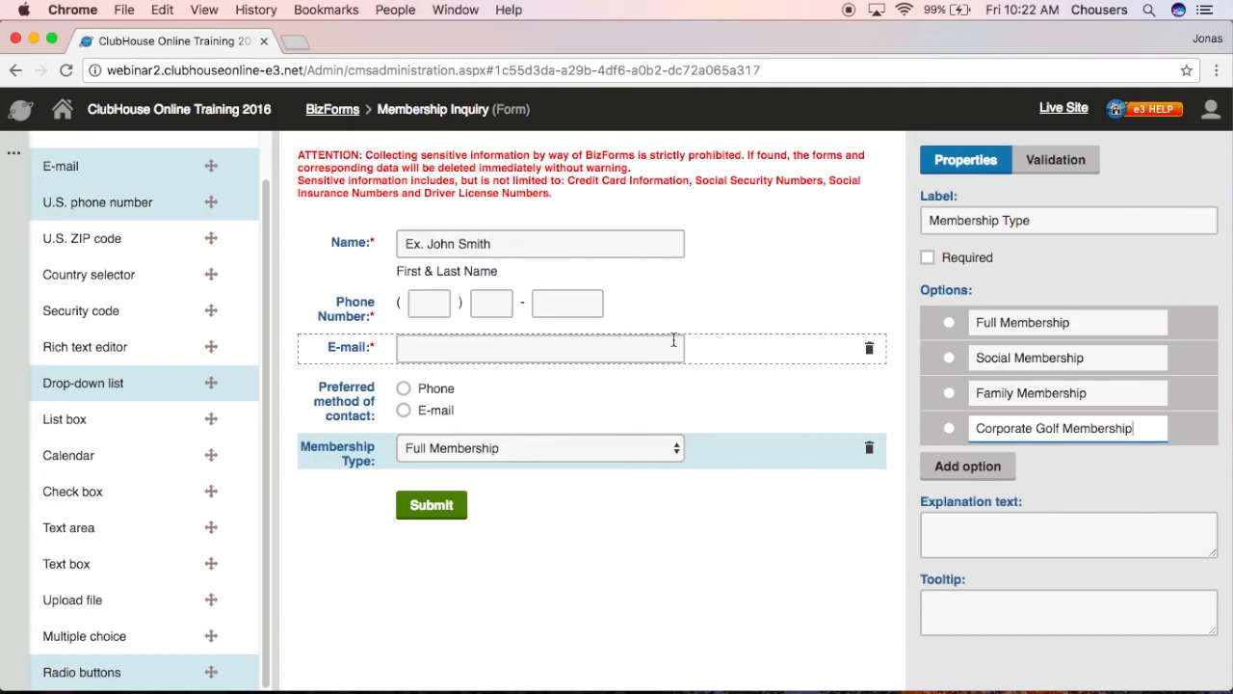
left_click(647, 398)
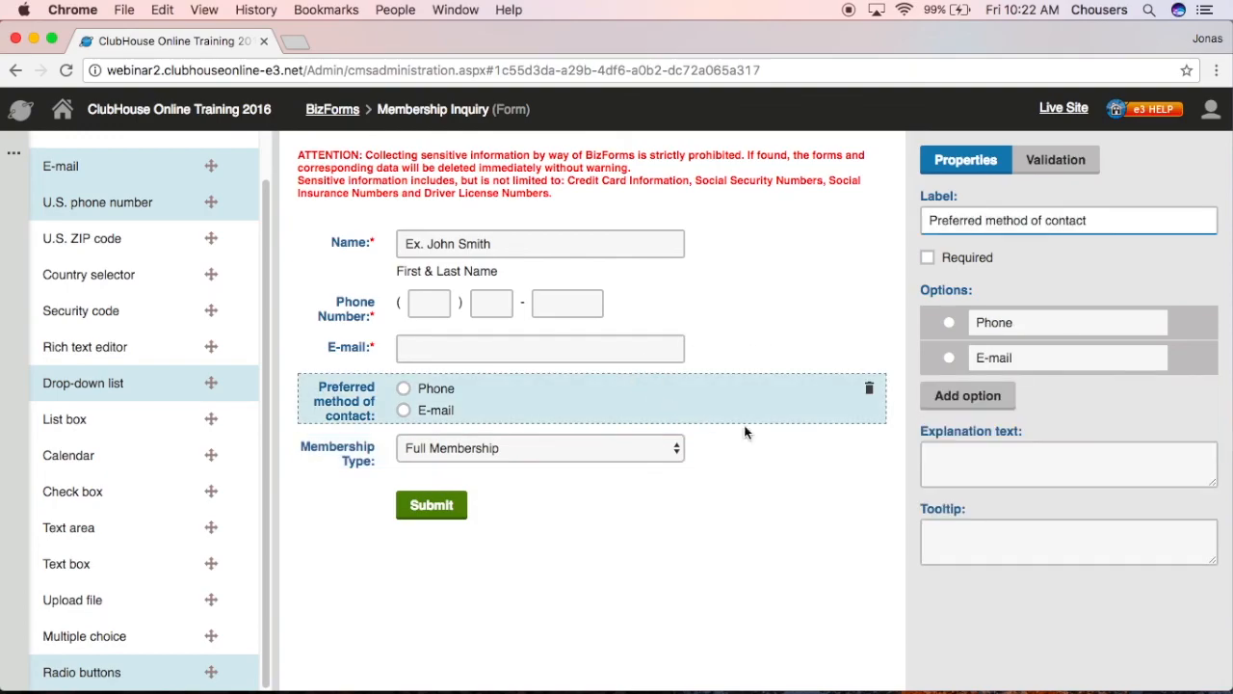
- Mark Preferred method of contact as required and drop a Text area field below Membership Type
left_click(926, 258)
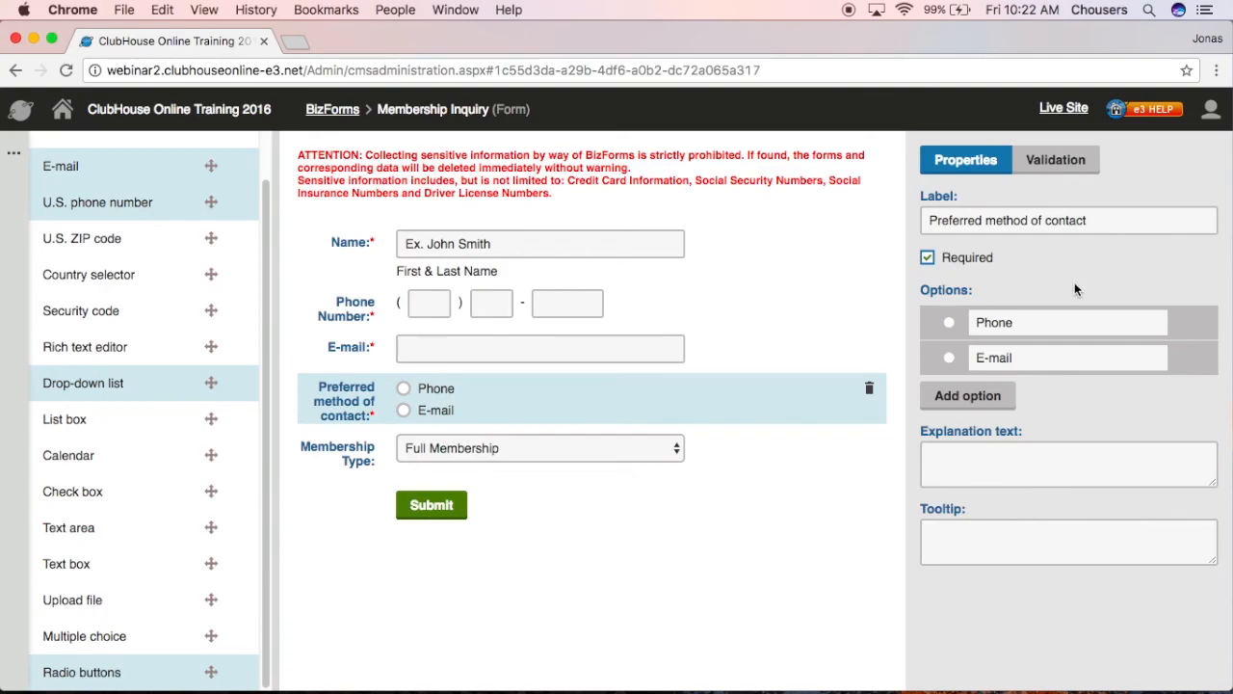
left_click_drag(91, 527, 473, 496)
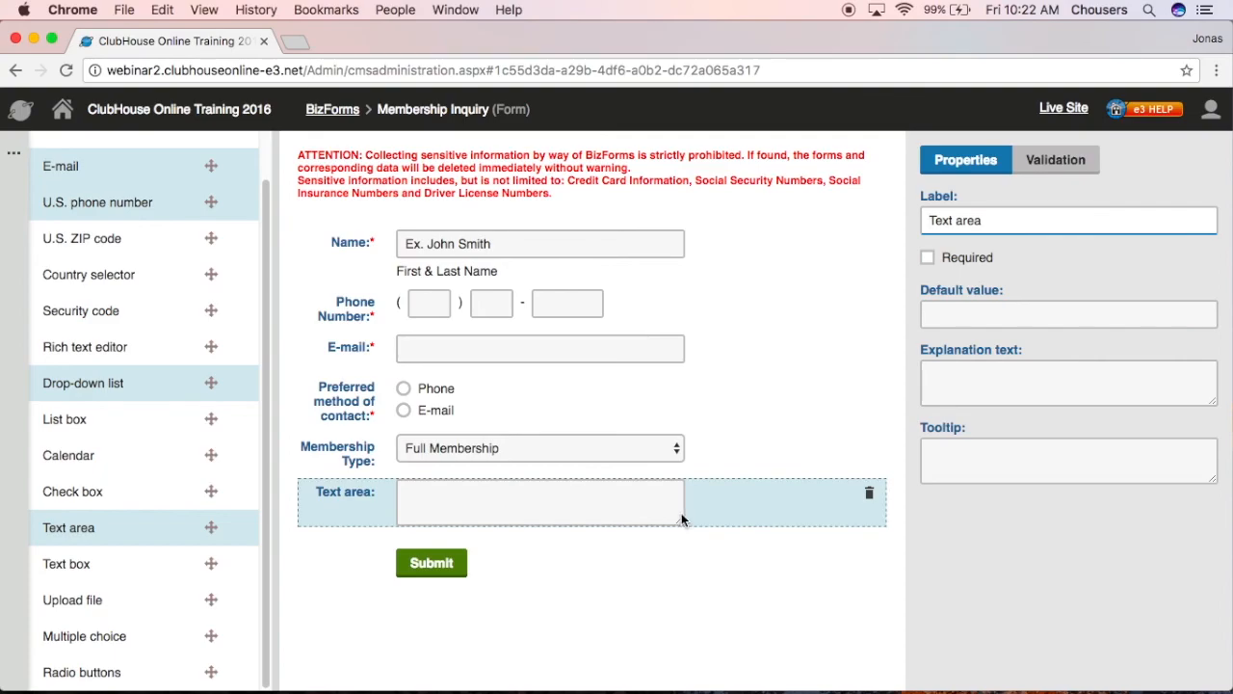
- Make the new text area taller and change its label to 'Comments/Questions'
left_click_drag(681, 518, 693, 581)
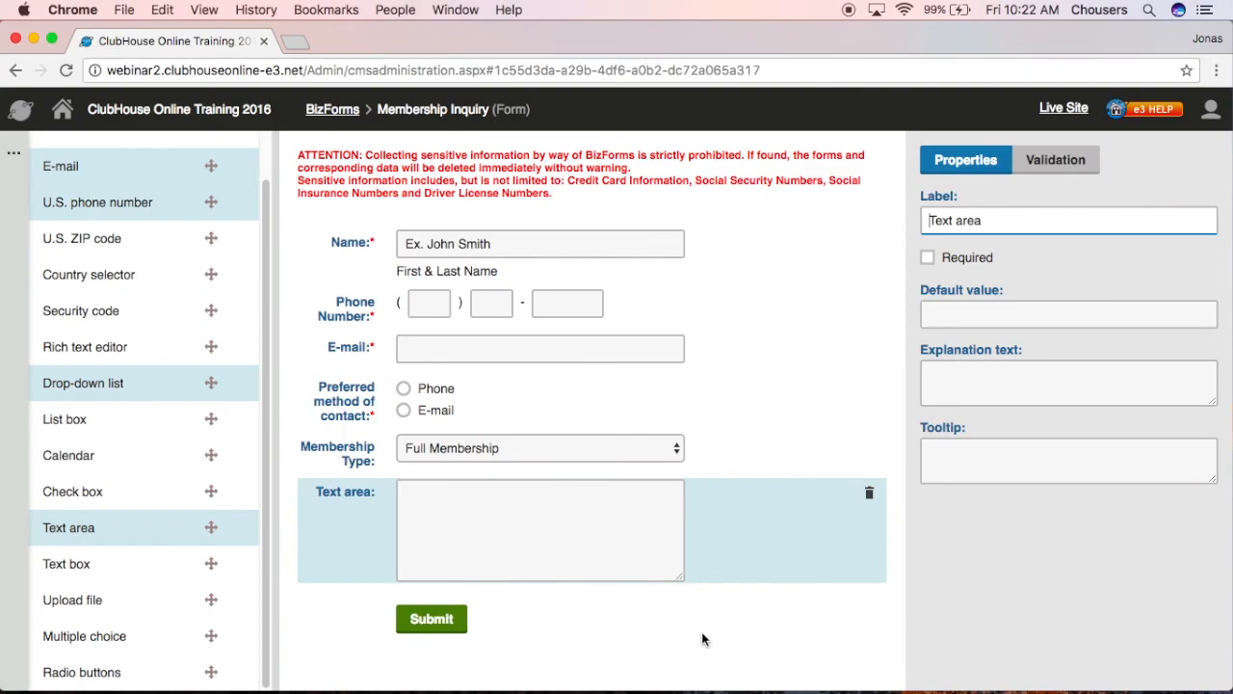
left_click_drag(985, 225, 876, 221)
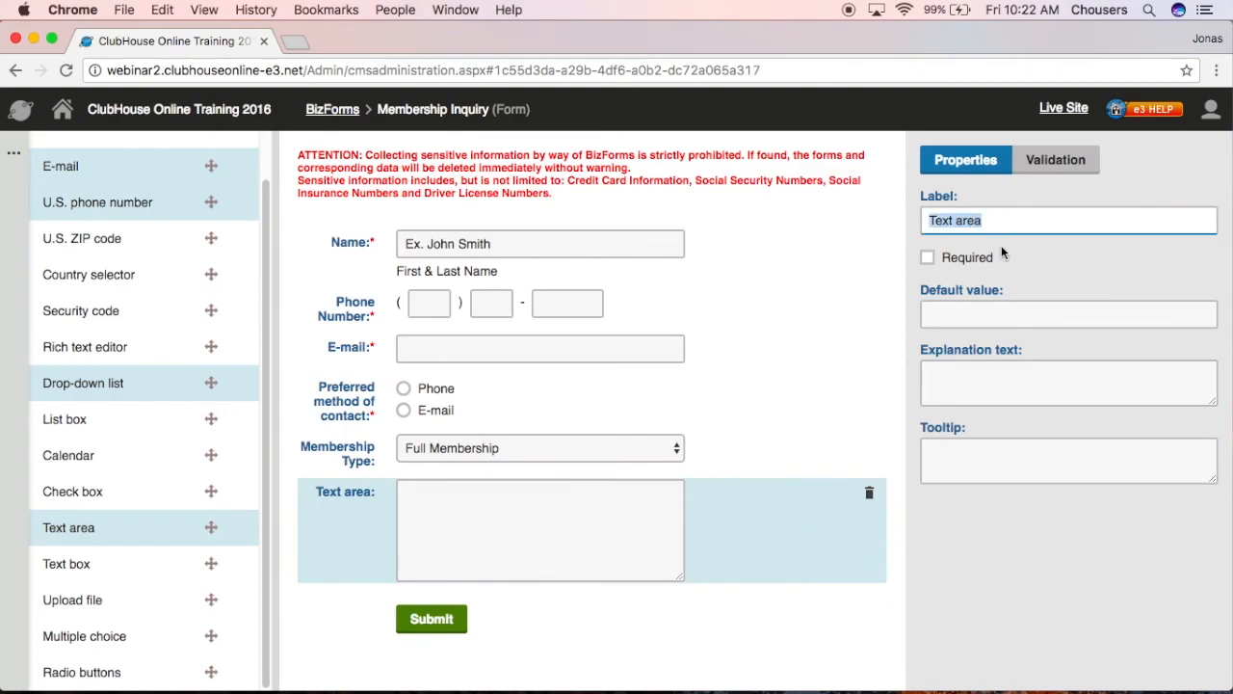
type("Comments/Questions")
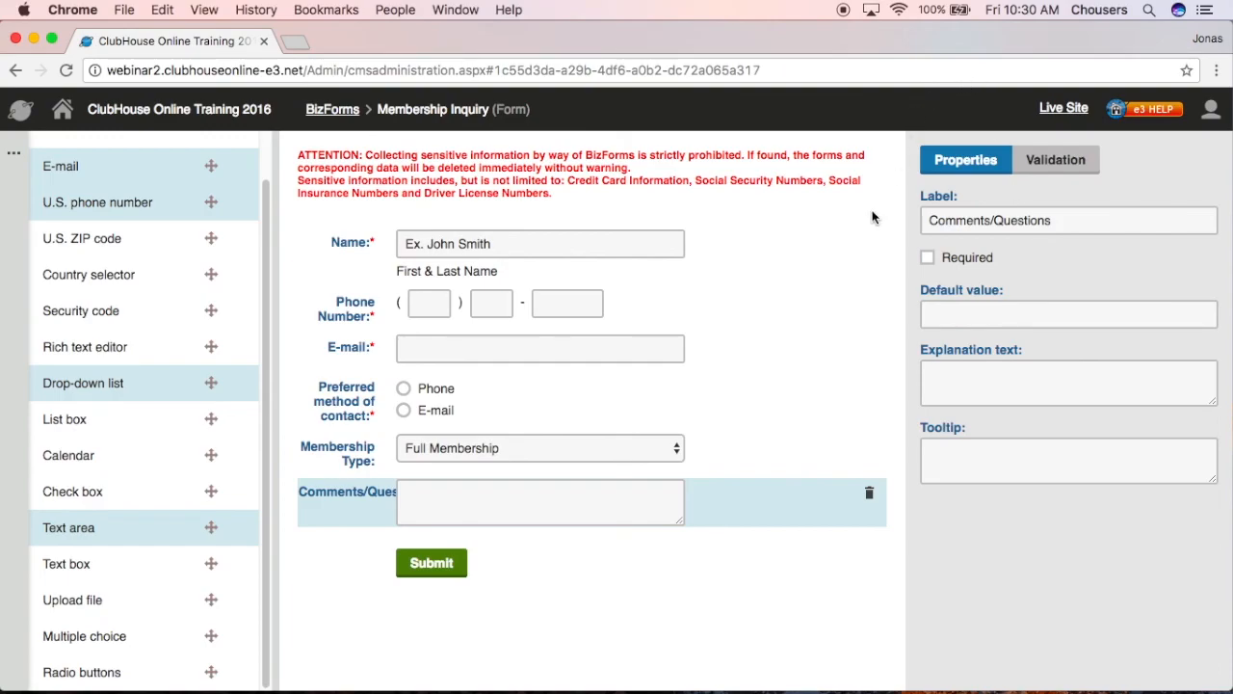
left_click(777, 346)
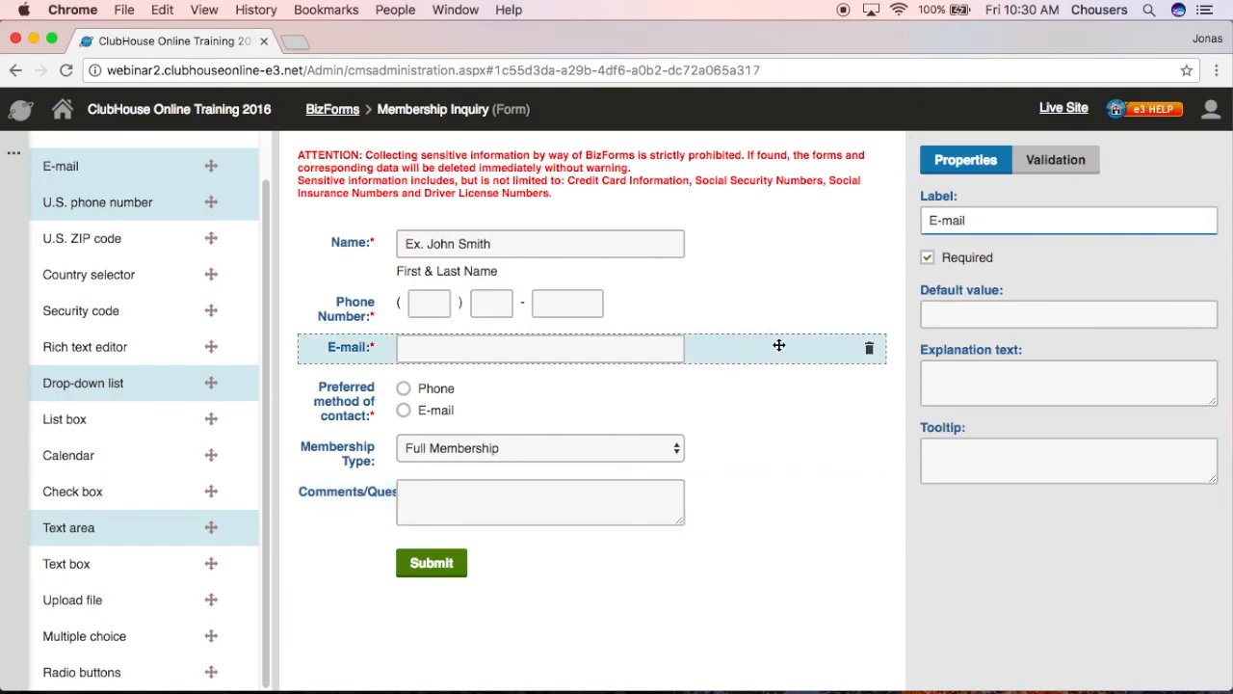
- Add an E-mail format validation rule with the message 'Please enter a valid e-mail address.'
left_click(1056, 161)
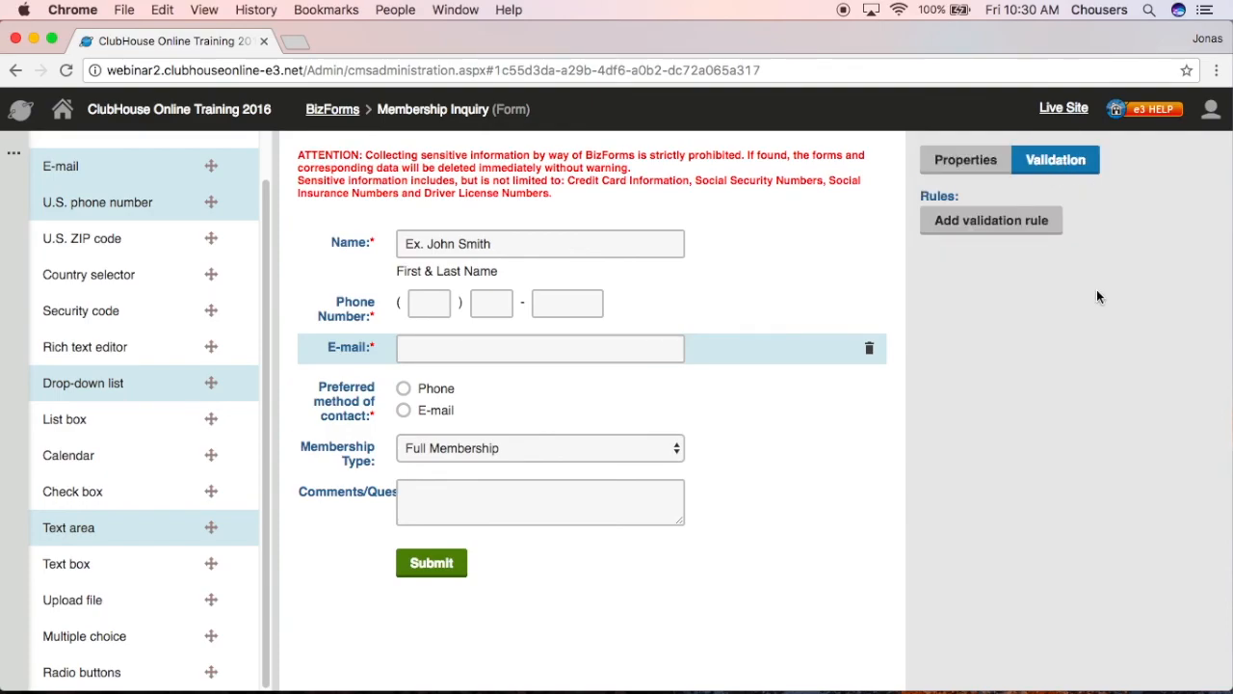
left_click(944, 232)
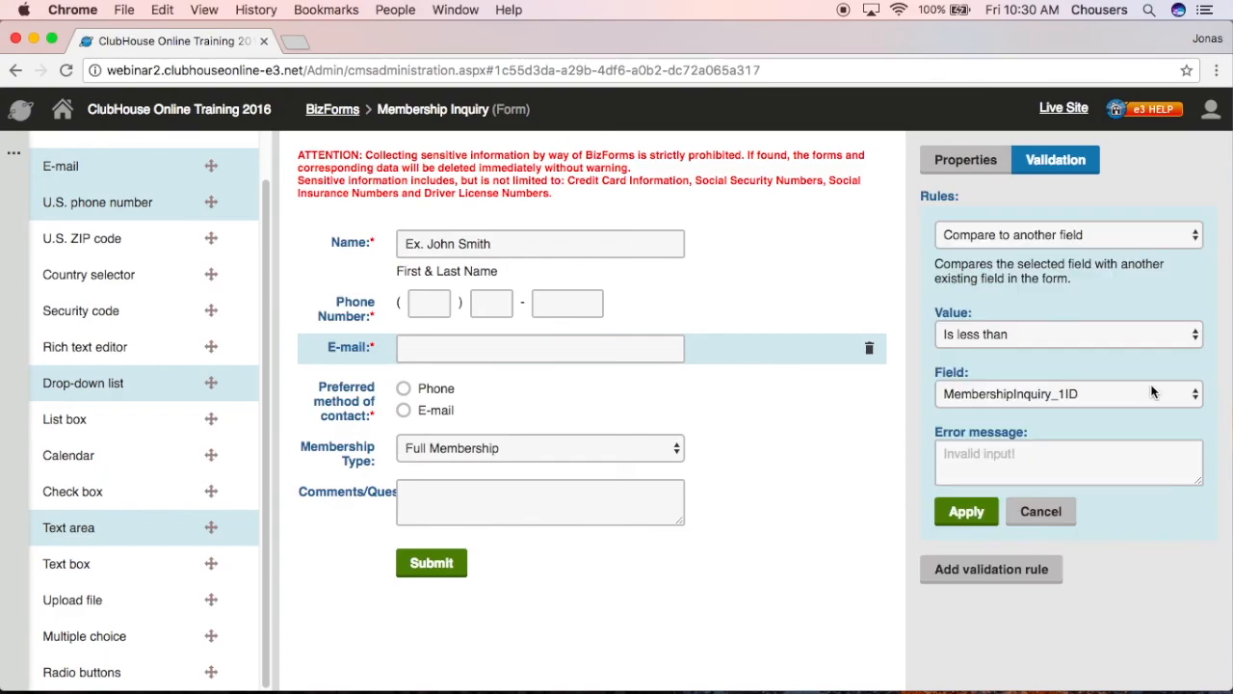
left_click(1160, 236)
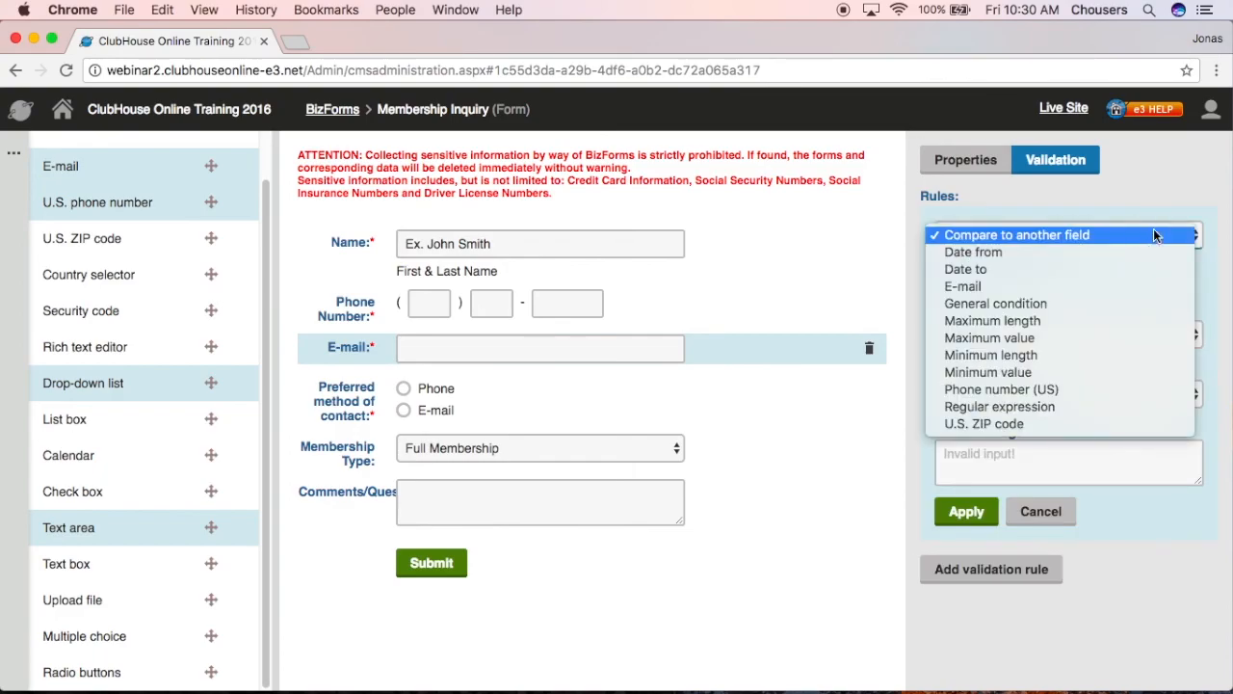
left_click(1051, 285)
left_click(1115, 314)
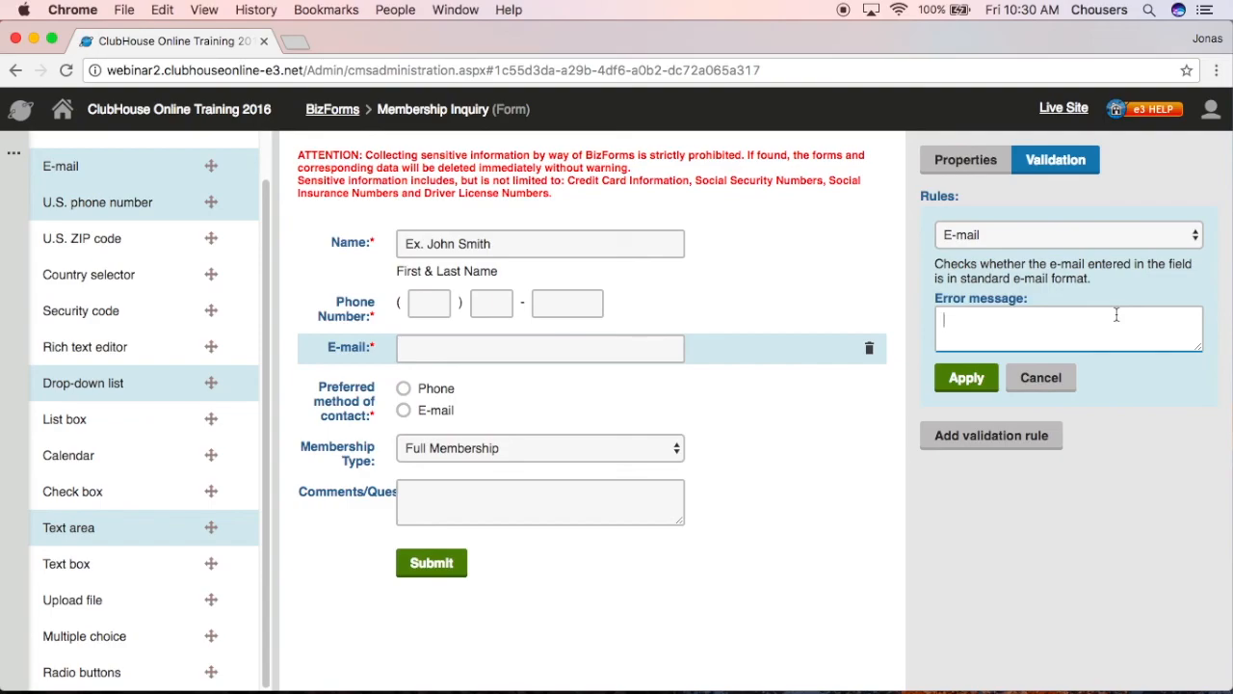
type("Please enter a val")
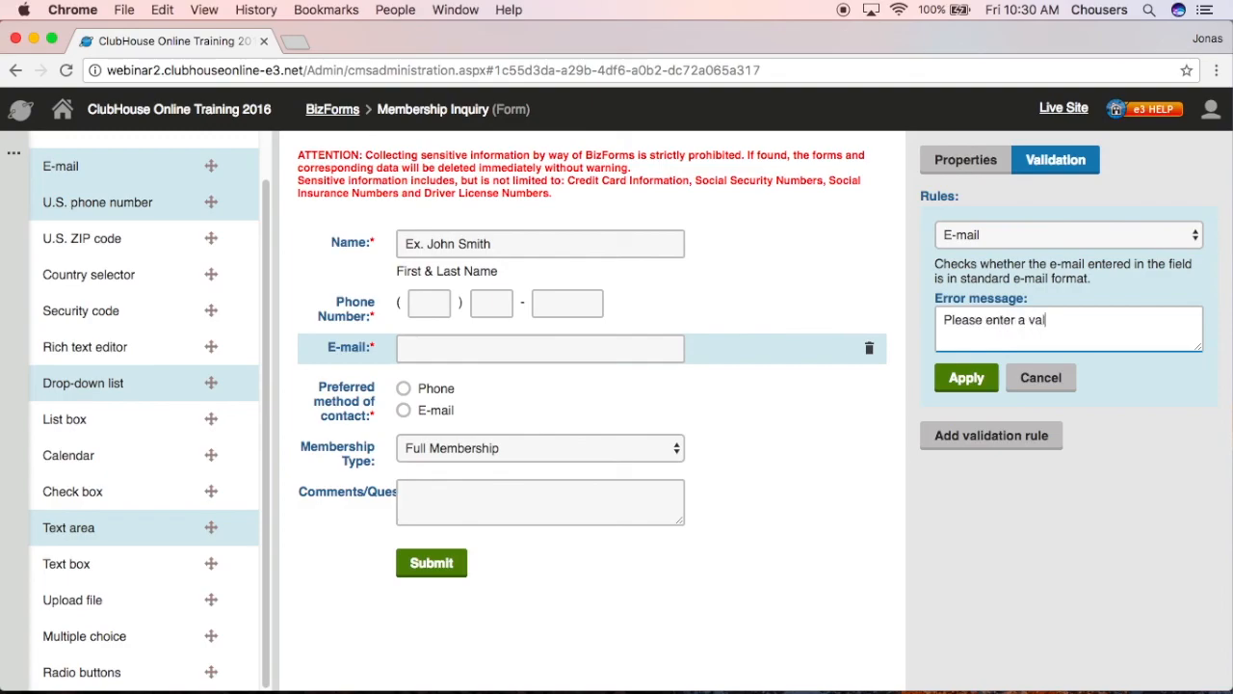
type("id e-mail ad")
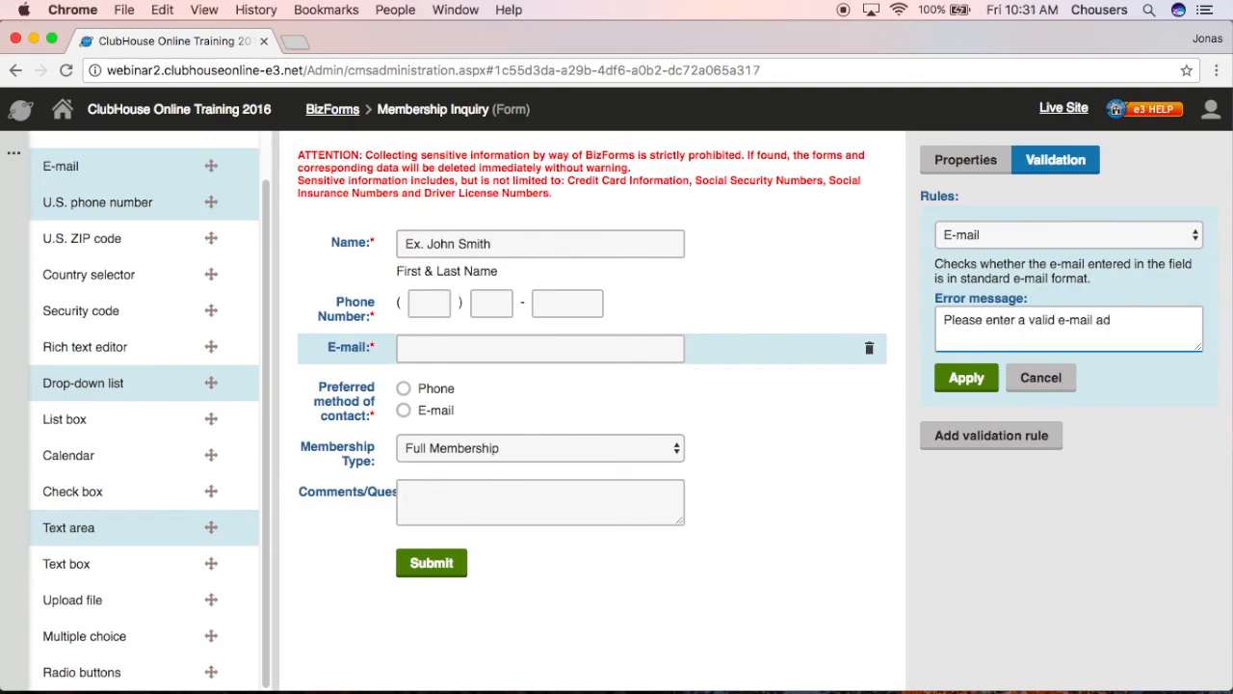
type("dress.")
left_click(966, 378)
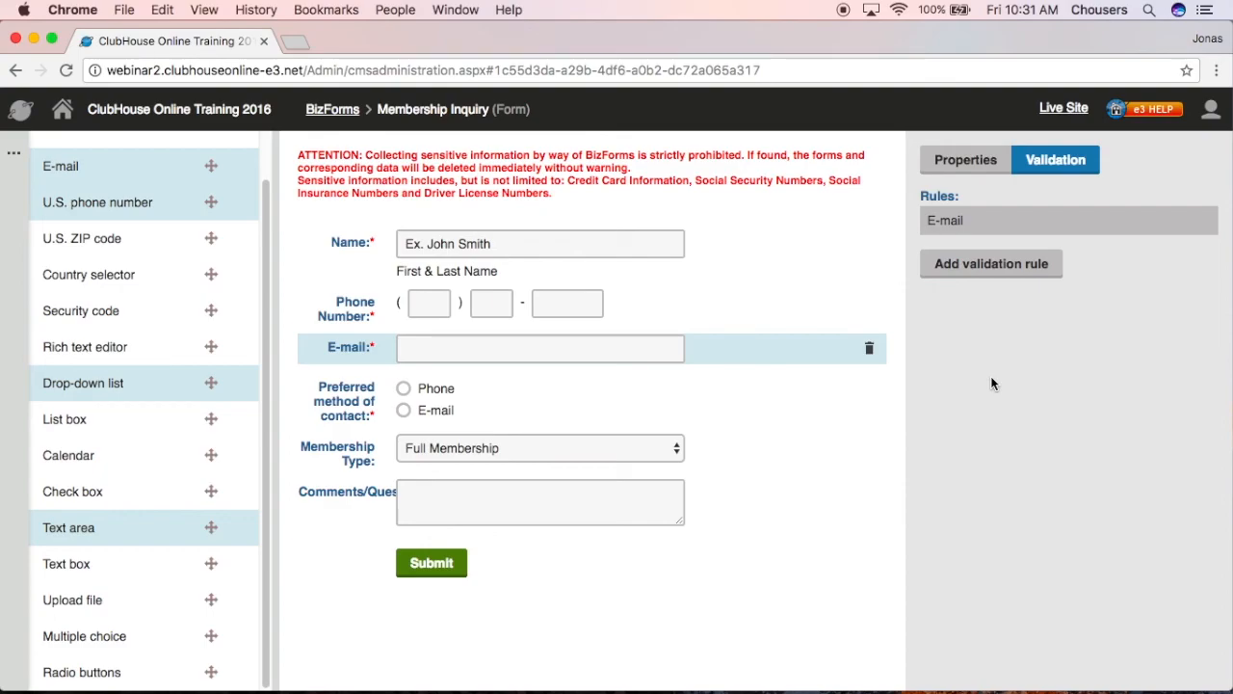
- Open the form's General settings and look over the form display name
left_click(18, 160)
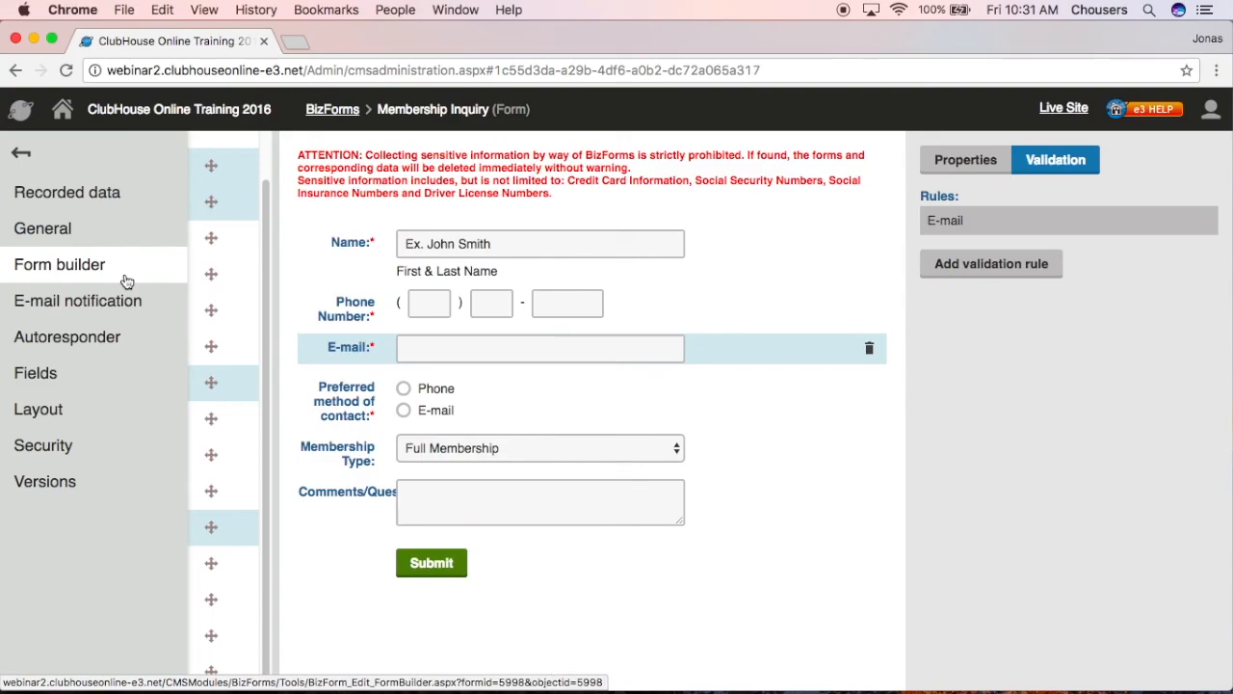
left_click(129, 234)
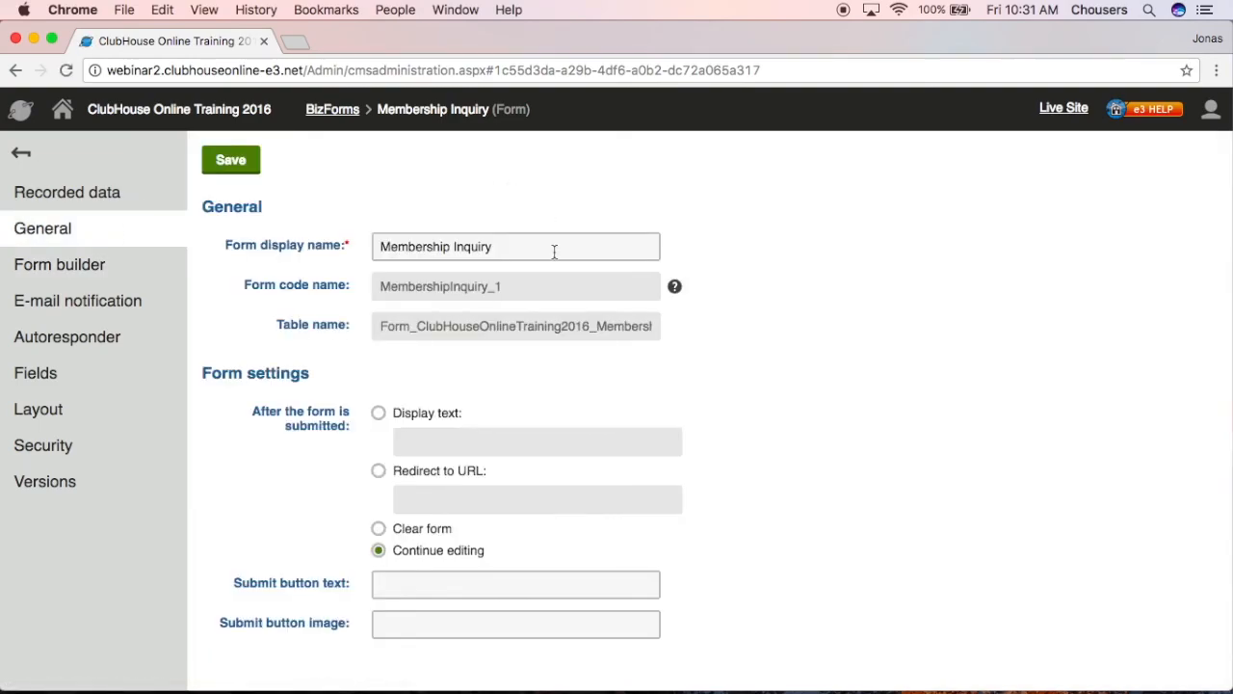
left_click_drag(554, 251, 375, 231)
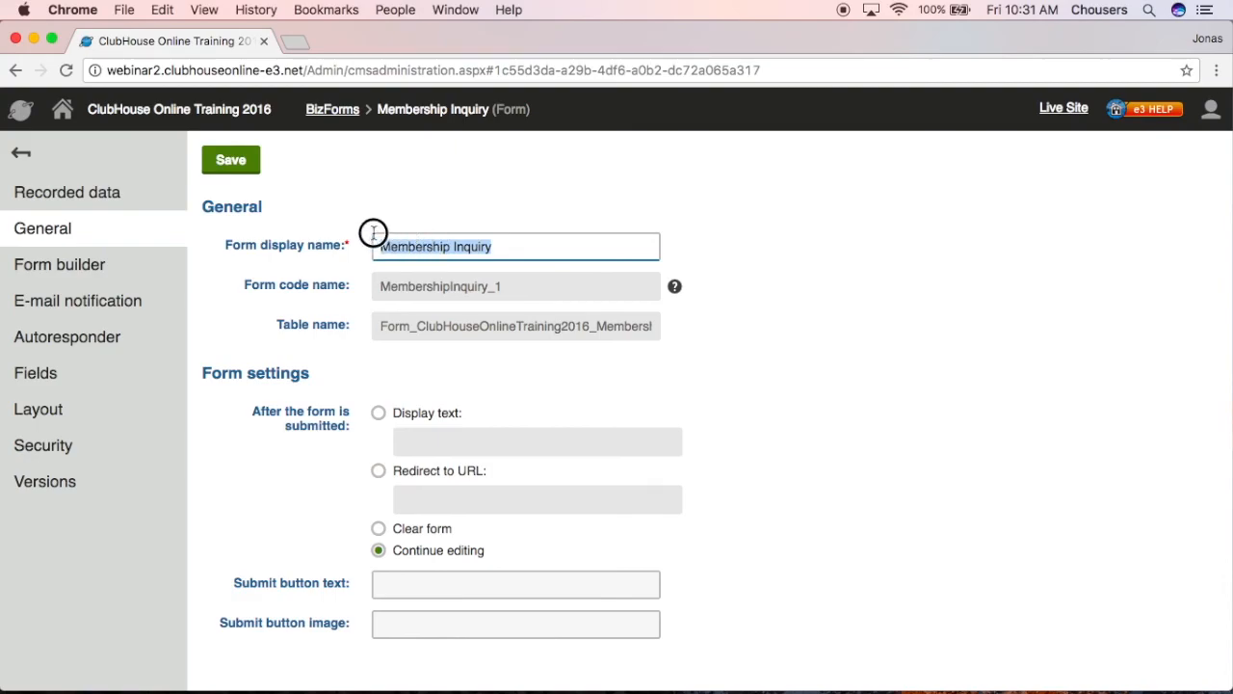
left_click(823, 293)
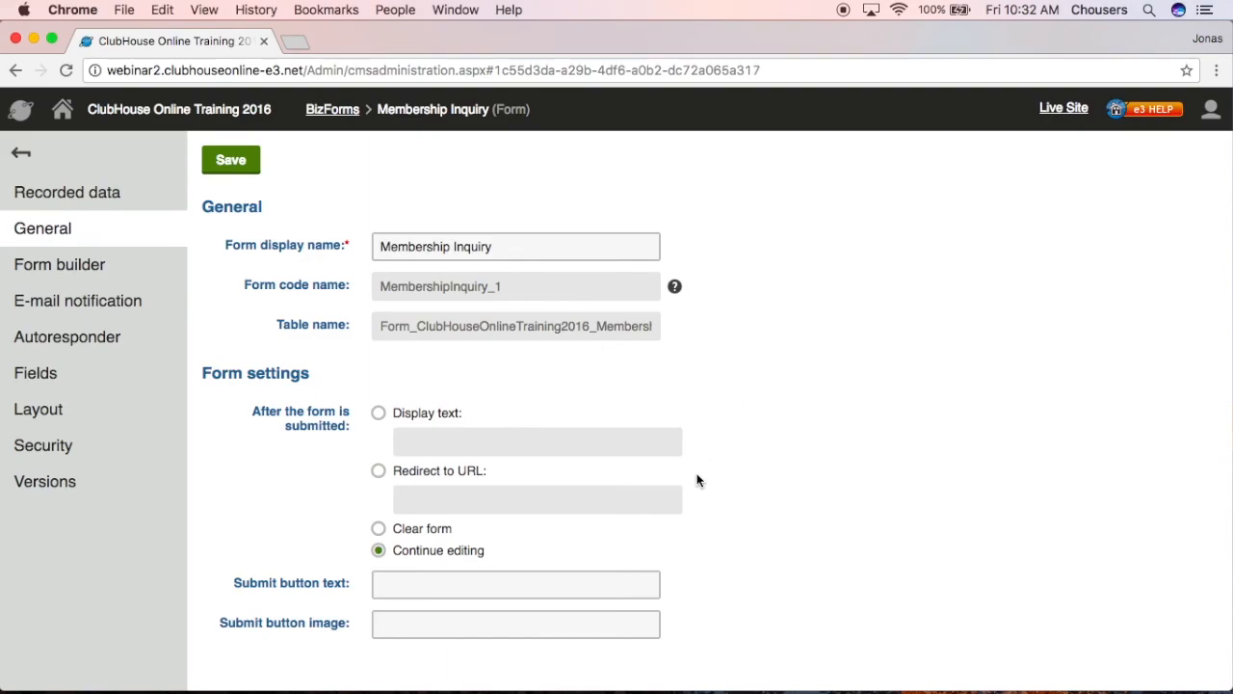
- Try Redirect to URL, then Display text 'Thank you for submitting a membership inquiry!', and save
left_click(379, 471)
left_click(411, 489)
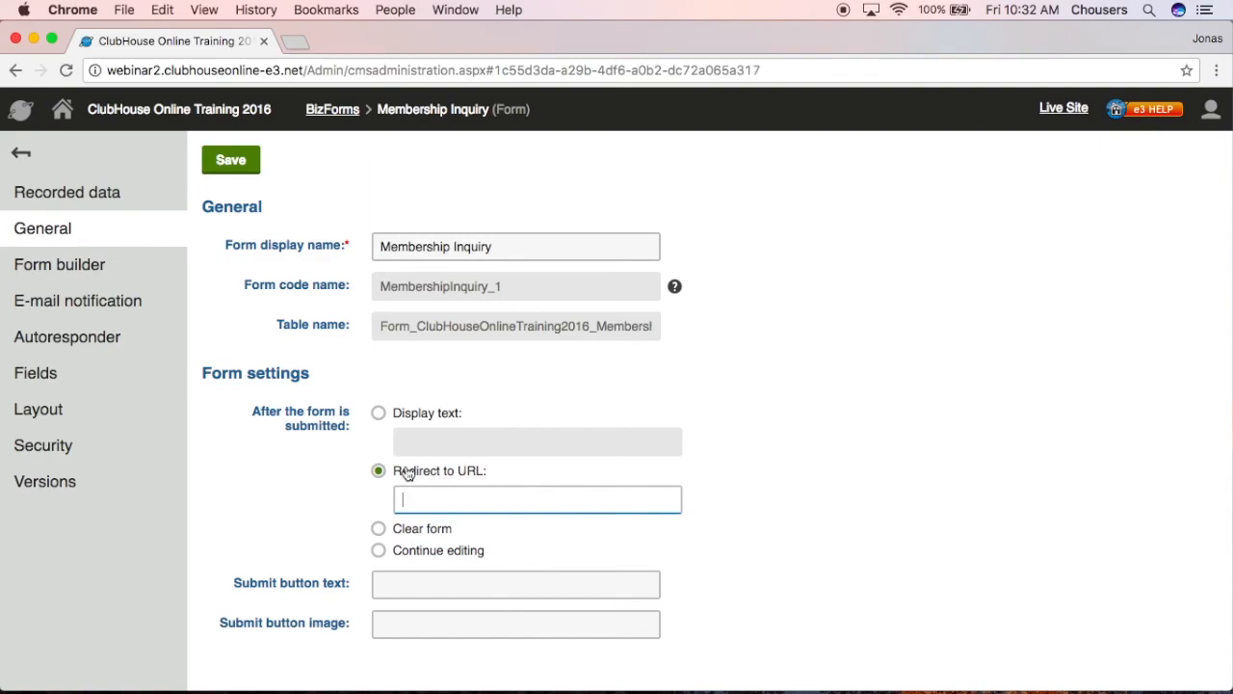
left_click(379, 414)
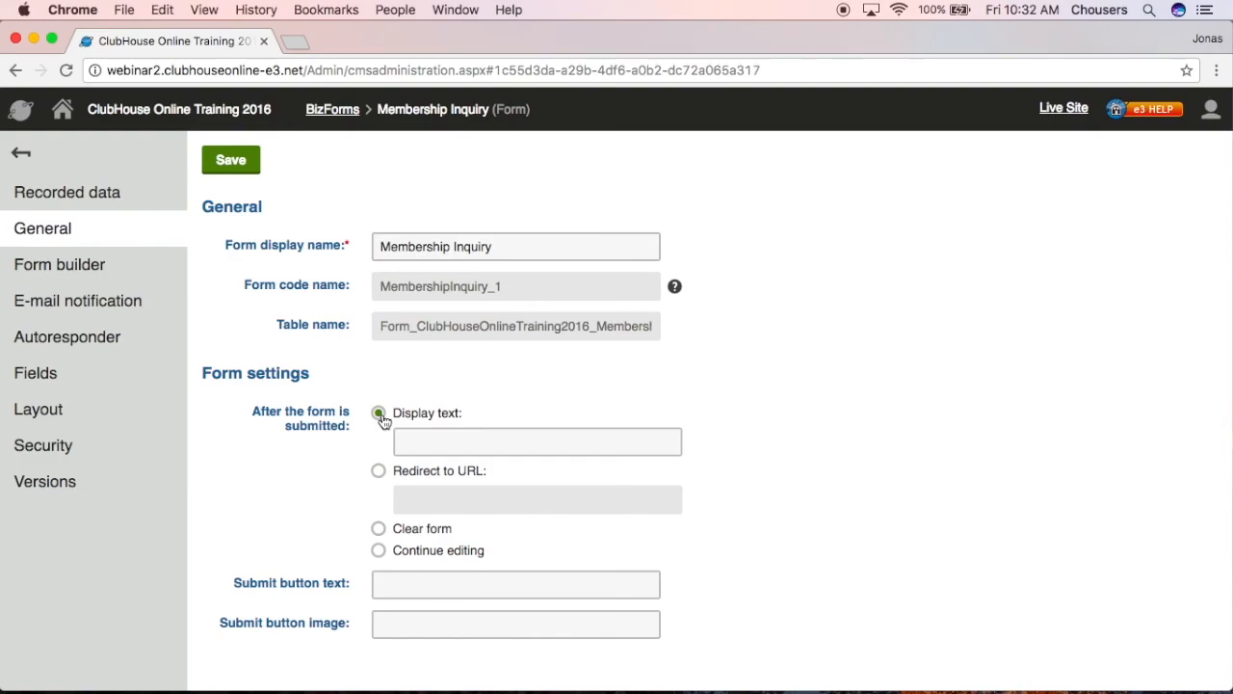
left_click(468, 435)
type("Thank")
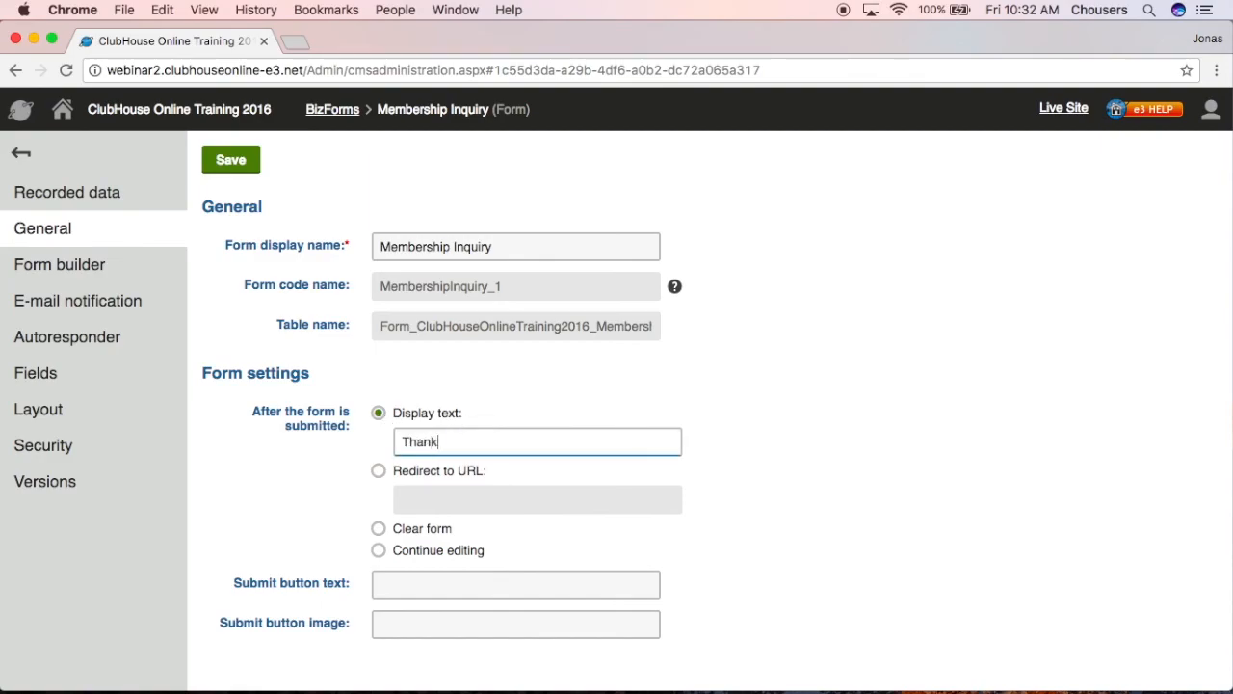
type(" you for submitting a me")
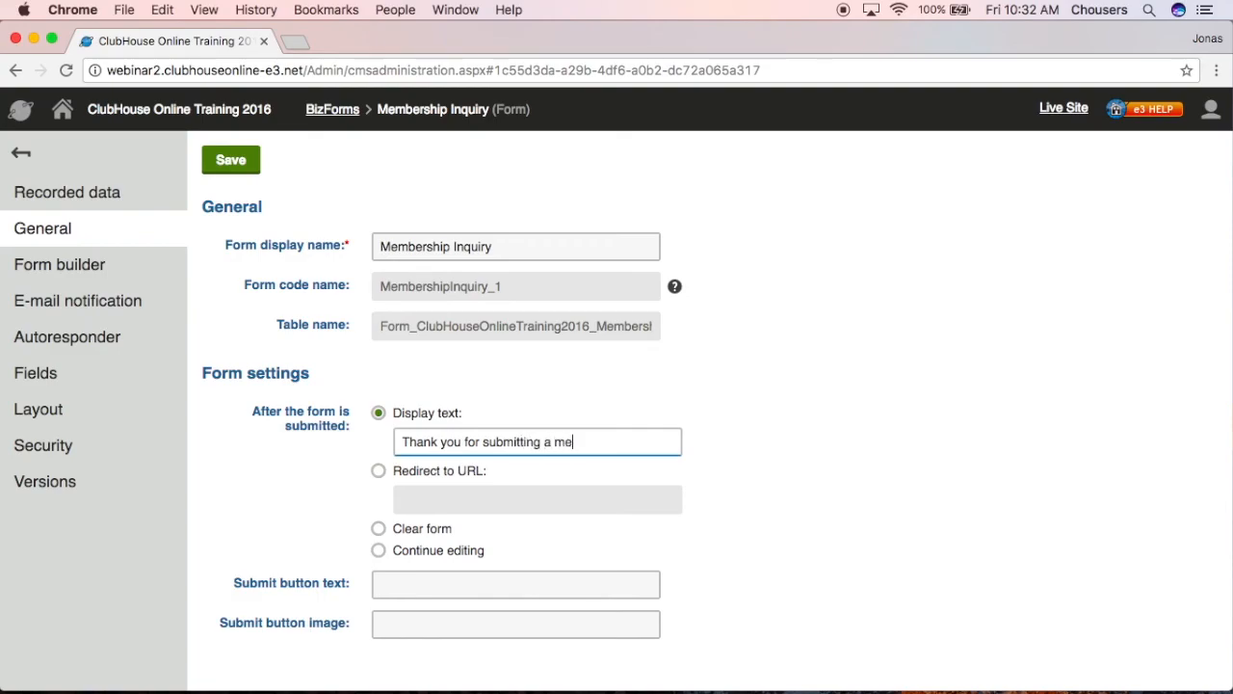
type("mbership inquiry!")
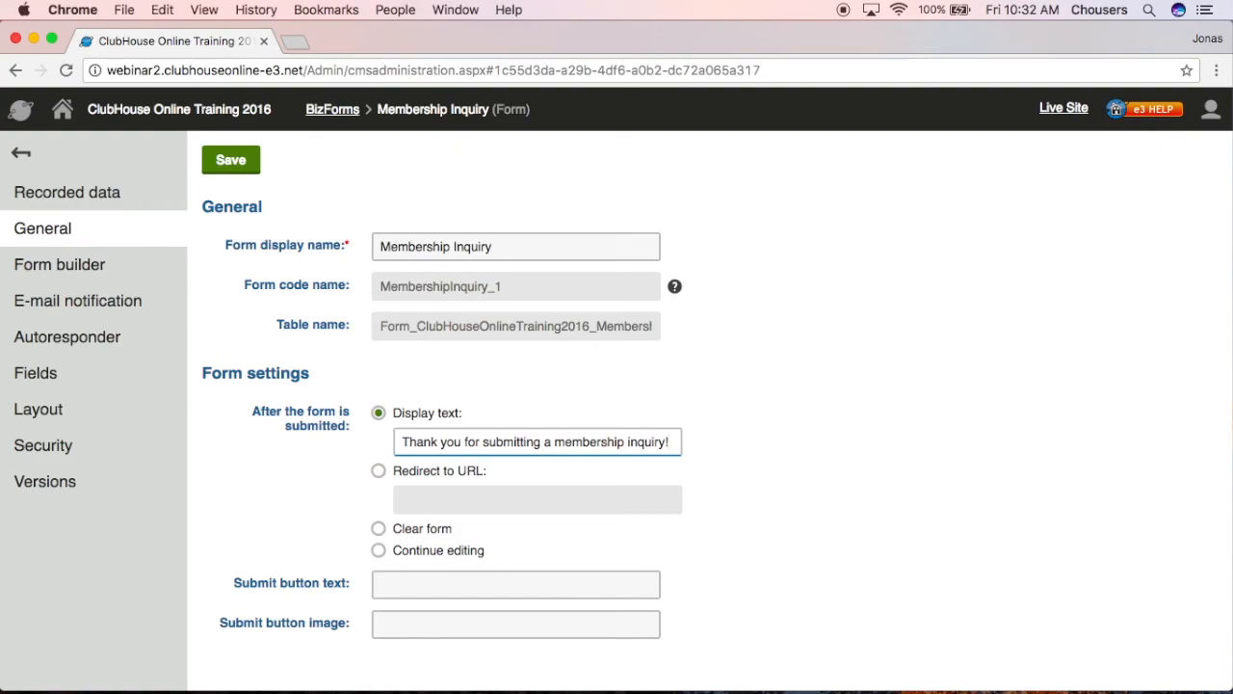
left_click(220, 168)
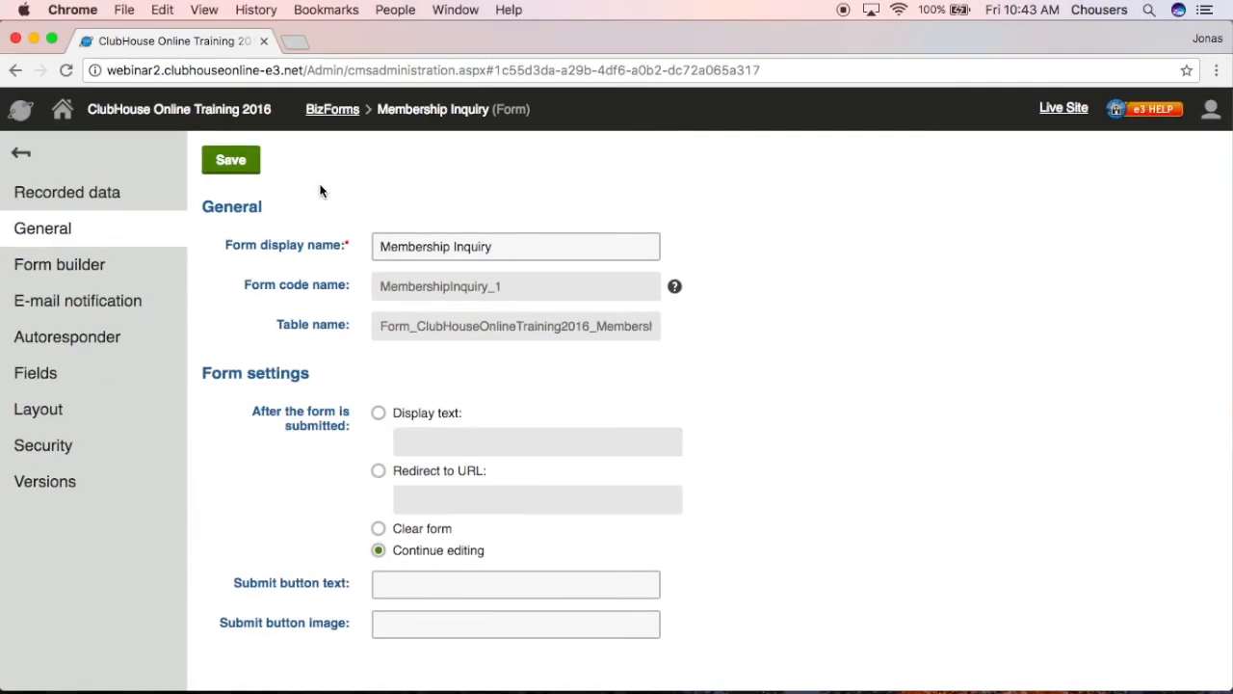
- From the dashboard, go to Pages and open Membership > Membership Inquiry for editing
left_click(63, 112)
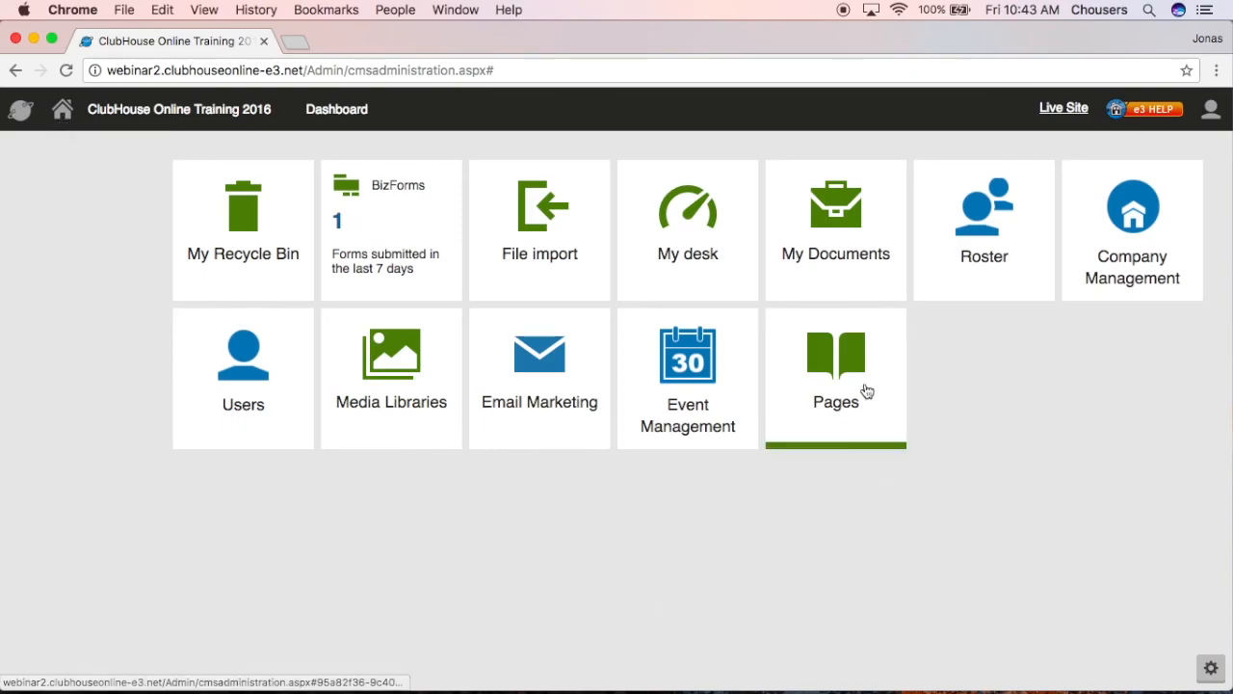
left_click(860, 389)
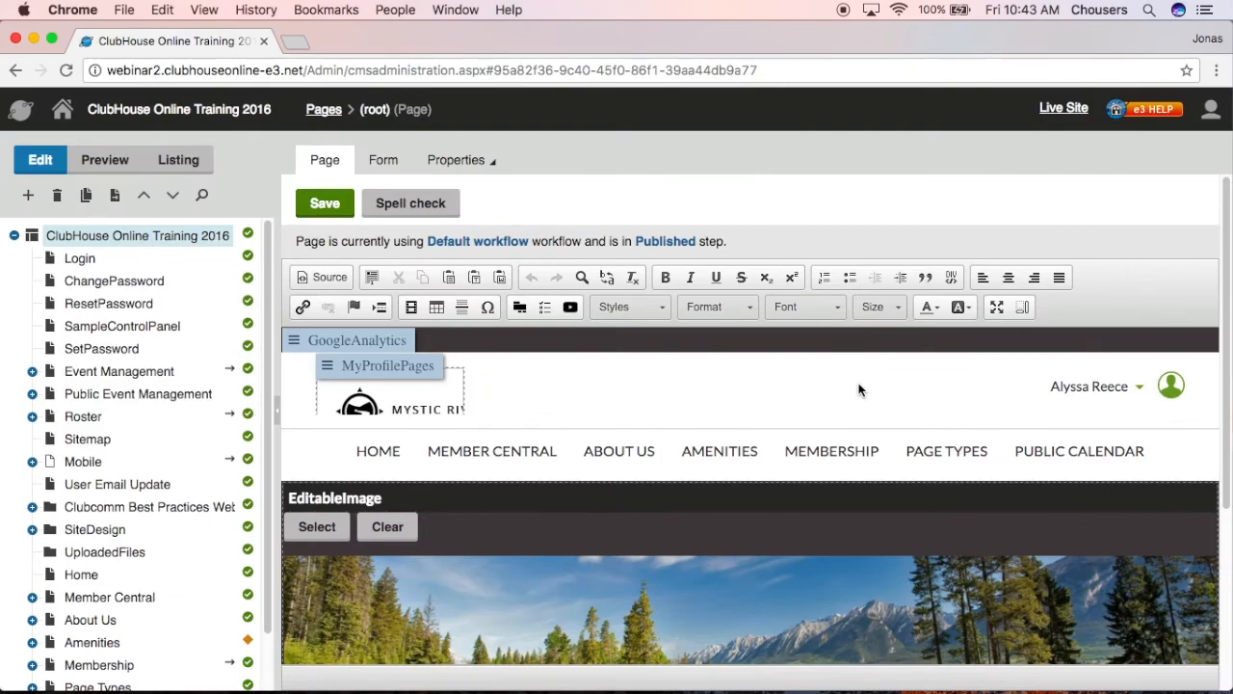
scroll(266, 434, "down", 3)
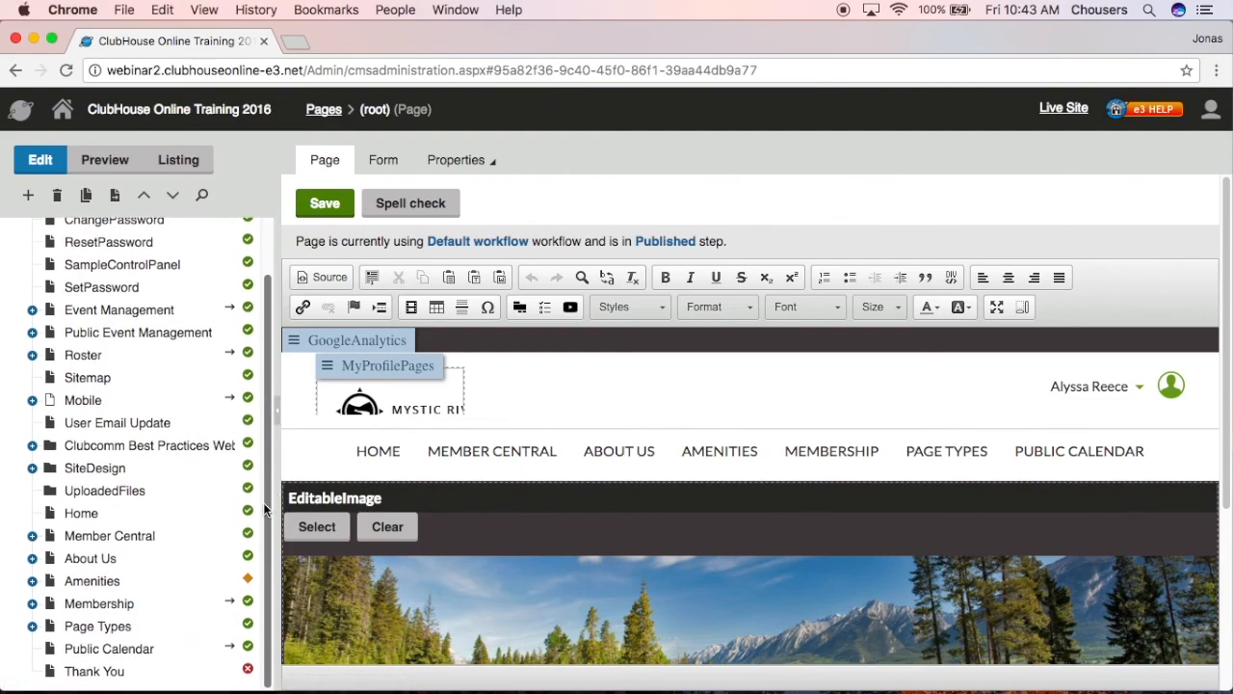
left_click(32, 603)
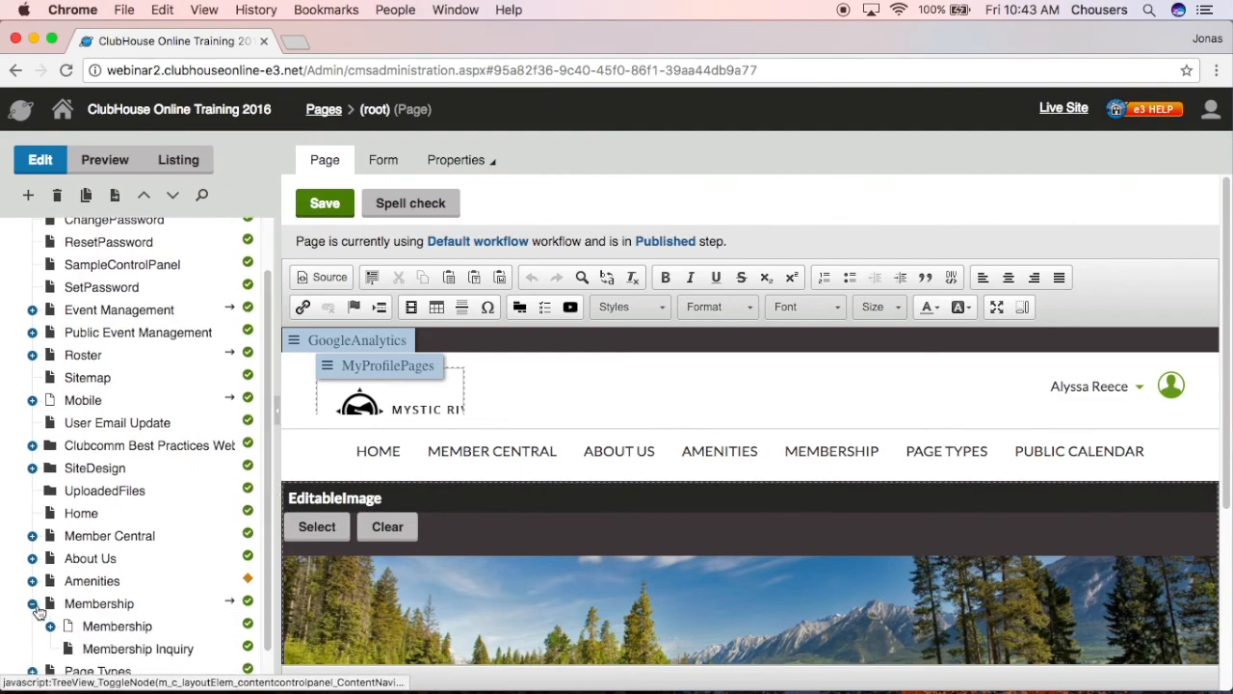
left_click(120, 653)
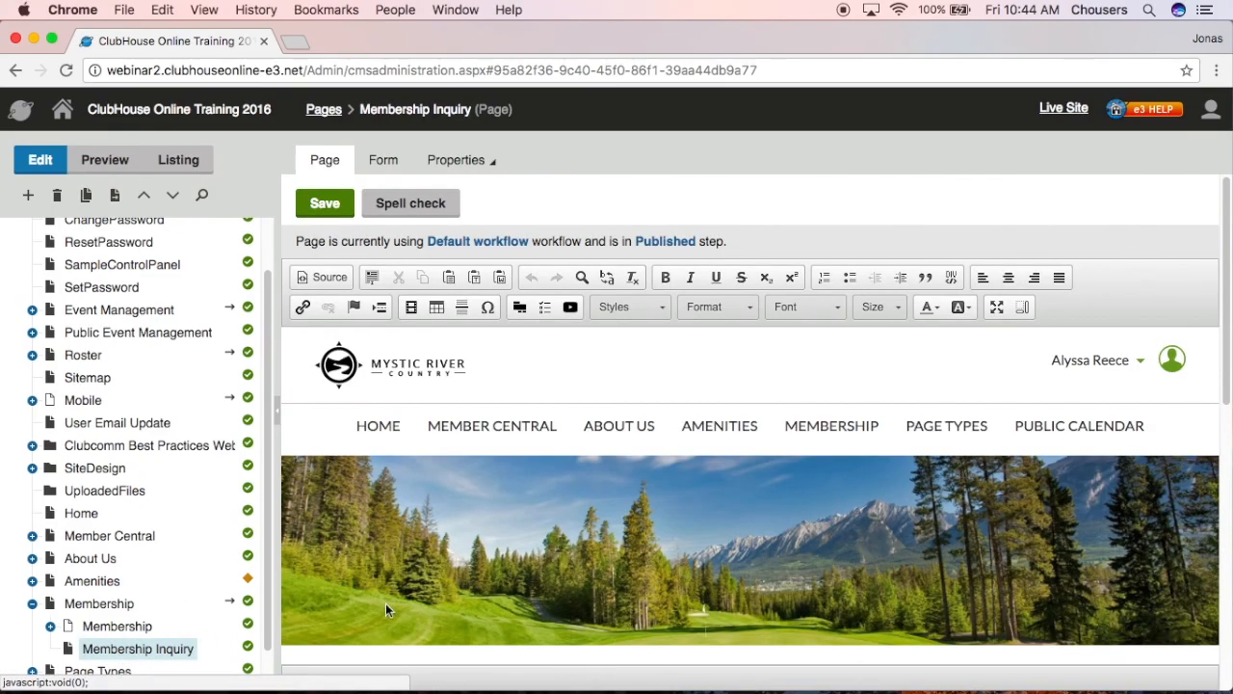
scroll(387, 603, "down", 1)
scroll(387, 607, "down", 3)
- Type 'Membership Inquiry' in the page body and format it as Heading 1
left_click(398, 581)
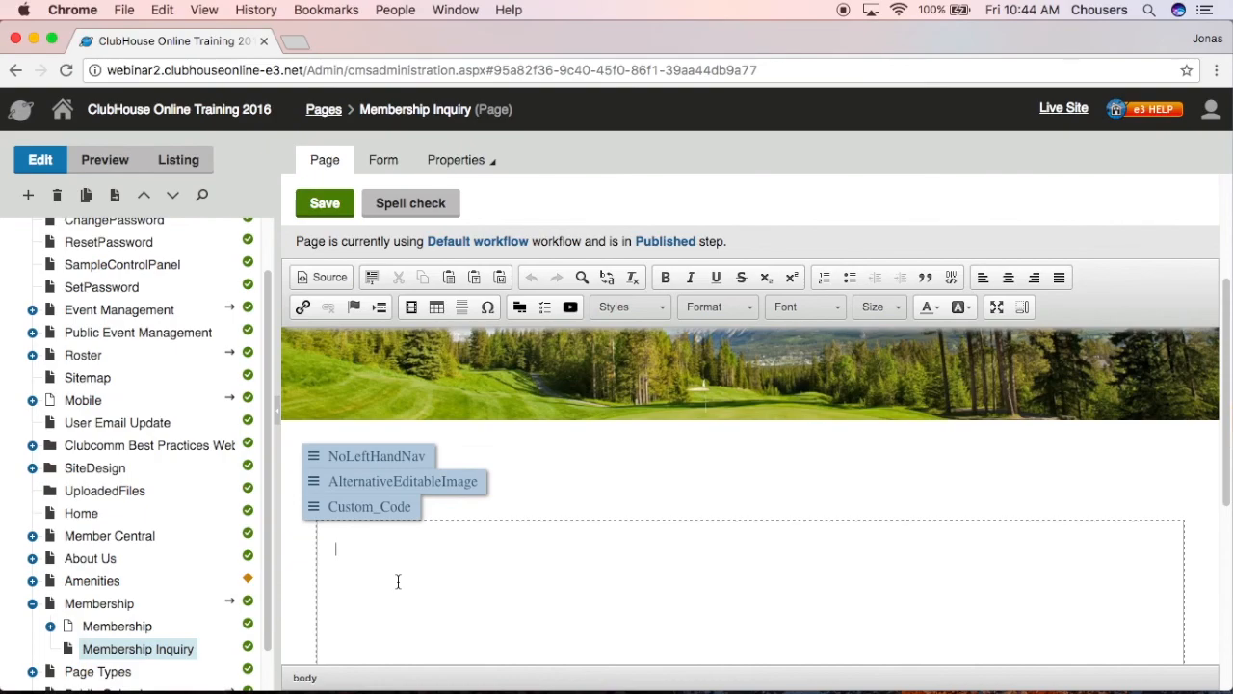
type("Membership Inquiry")
key("Return")
left_click_drag(460, 553, 333, 547)
left_click(717, 315)
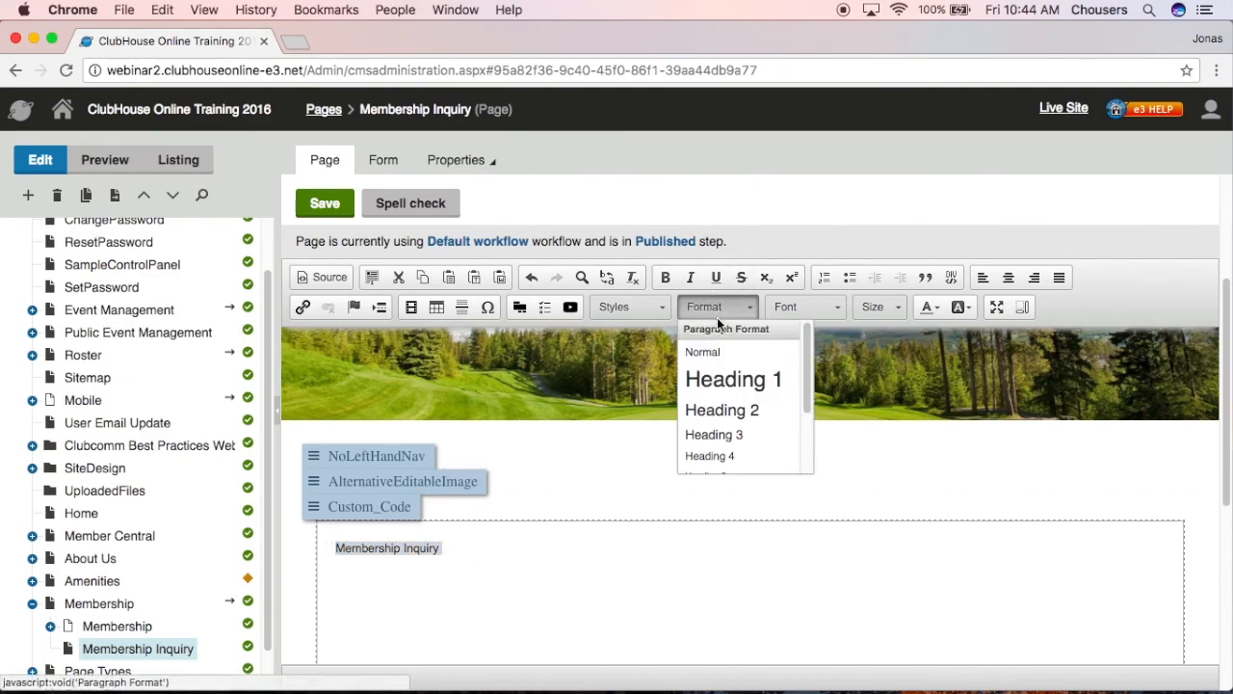
left_click(717, 378)
- Add the line 'Please complete the following form' below the heading
left_click(374, 611)
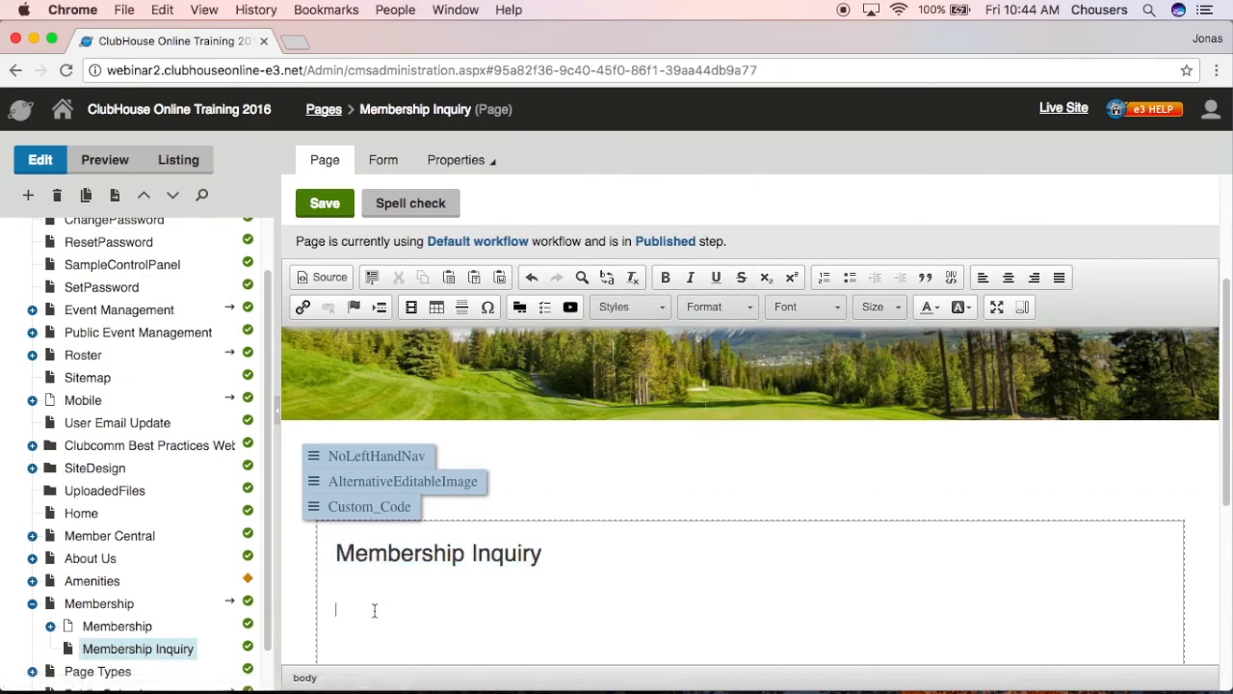
type("Please complete the following form")
key("Return")
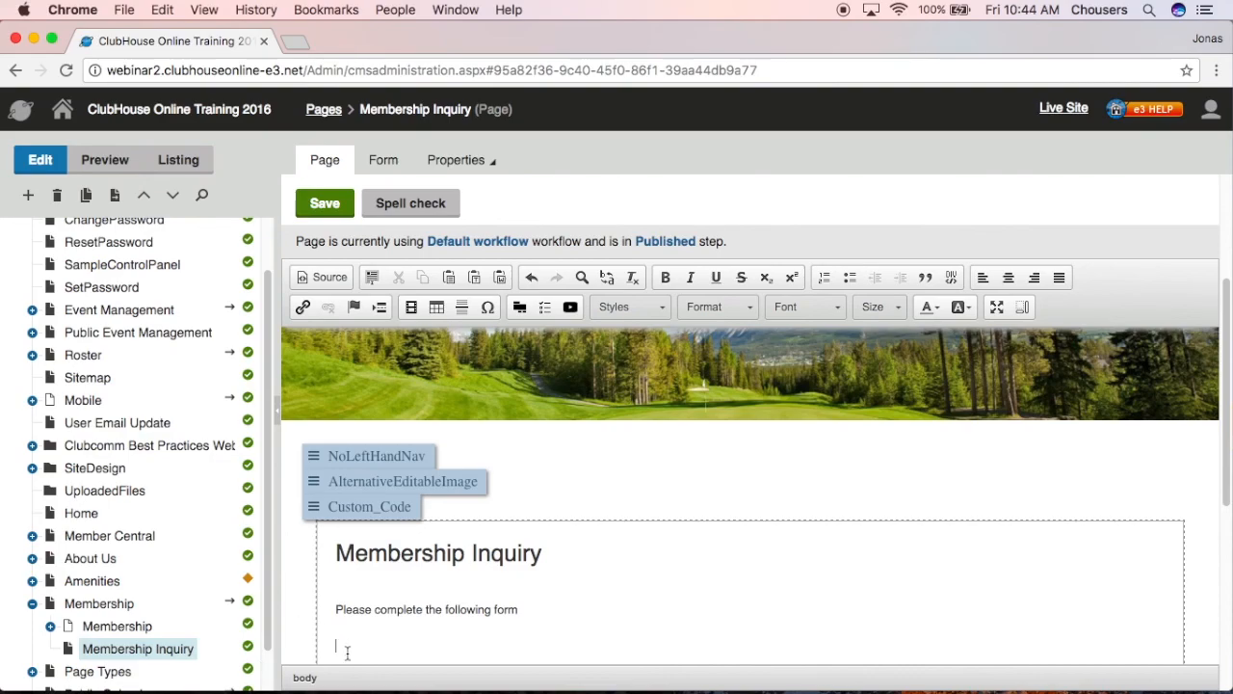
- Insert an online form widget using the Membership Inquiry form (MembershipInquiry_1)
left_click(516, 315)
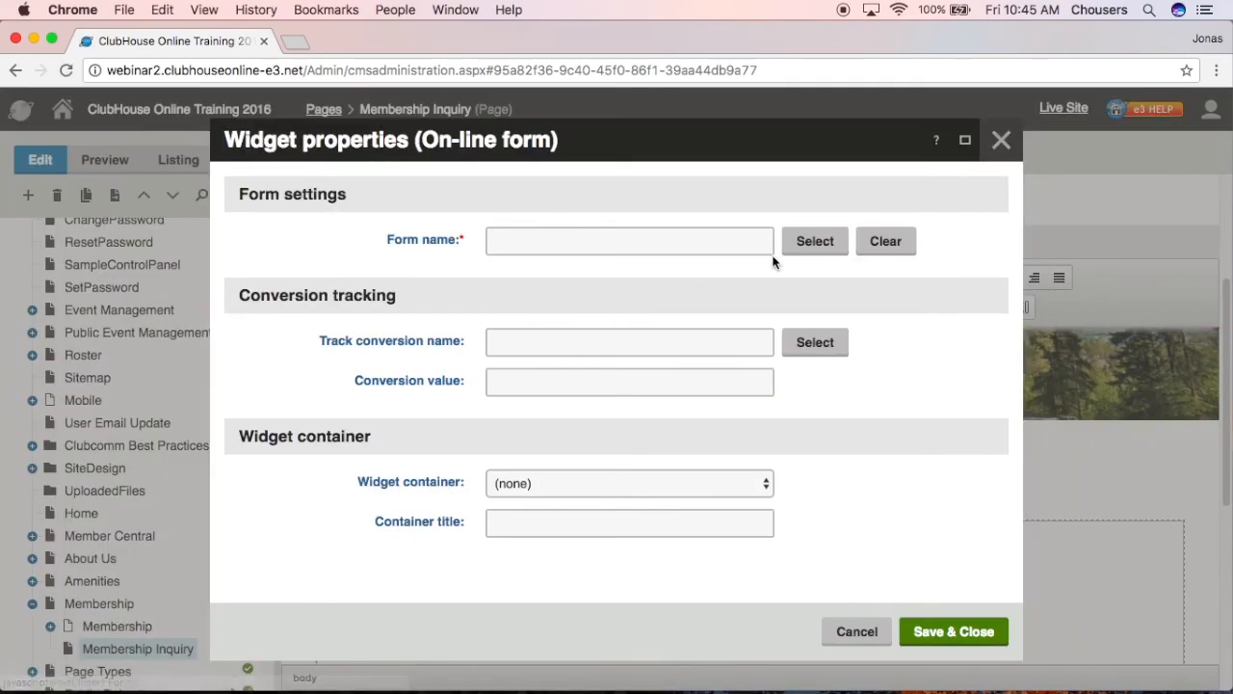
left_click(812, 251)
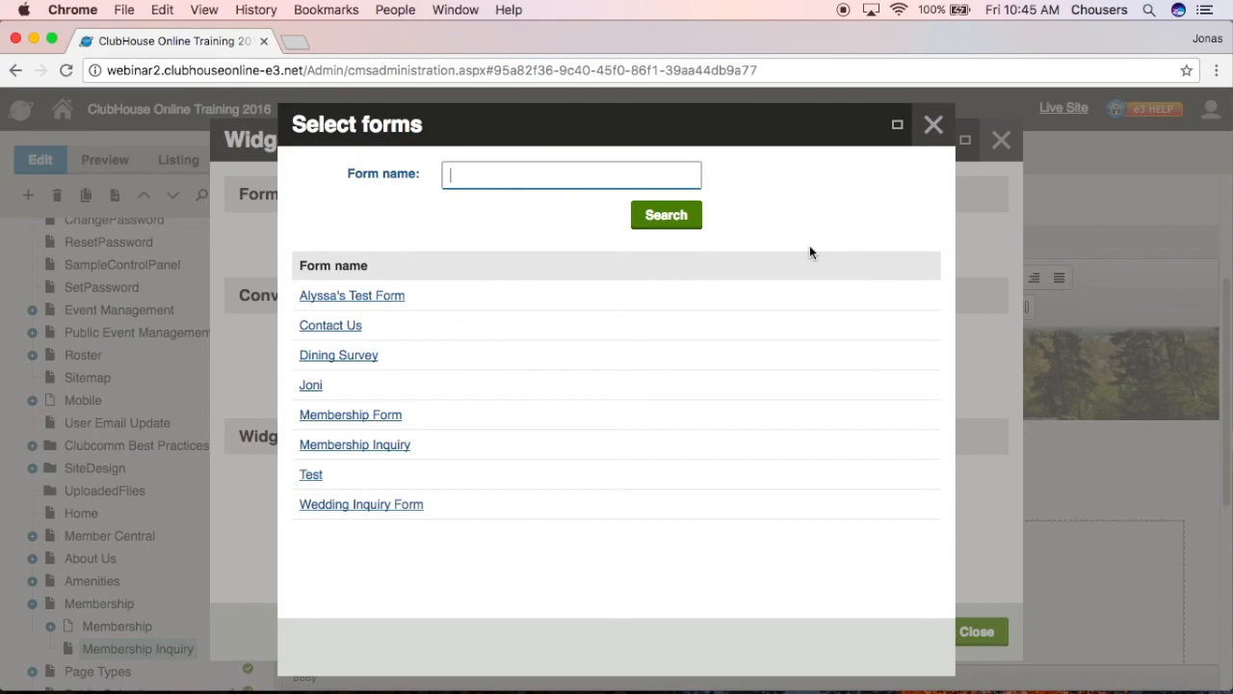
left_click(409, 451)
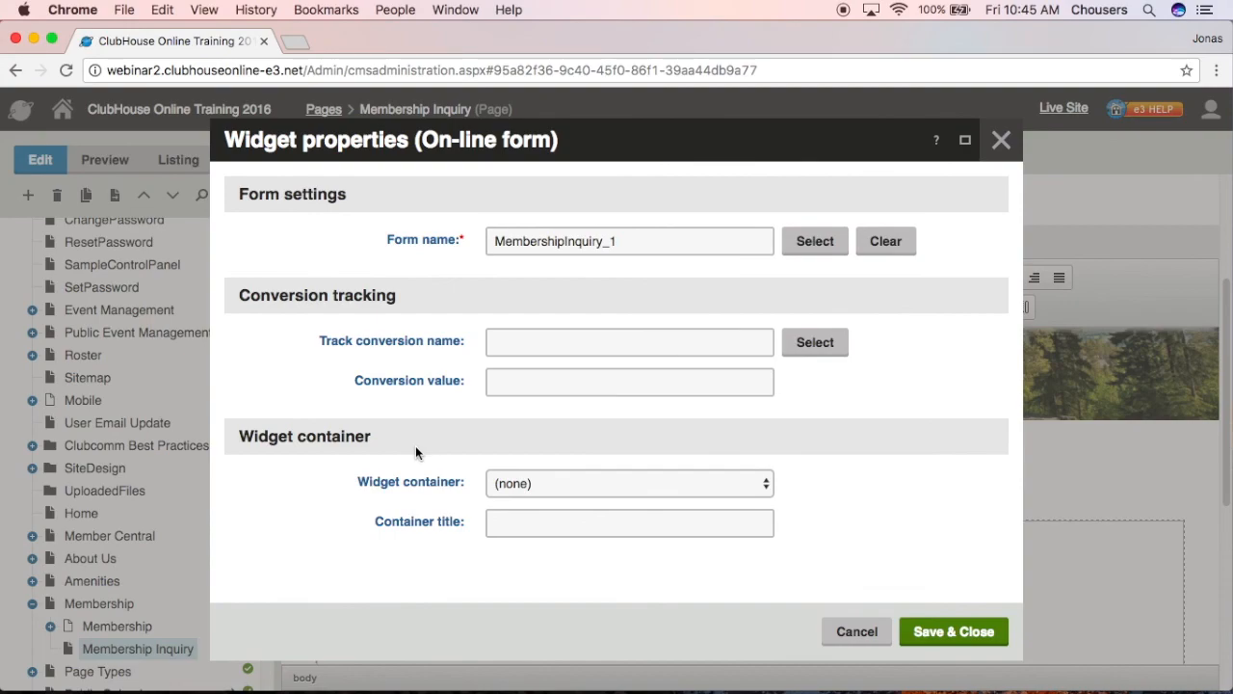
left_click(923, 632)
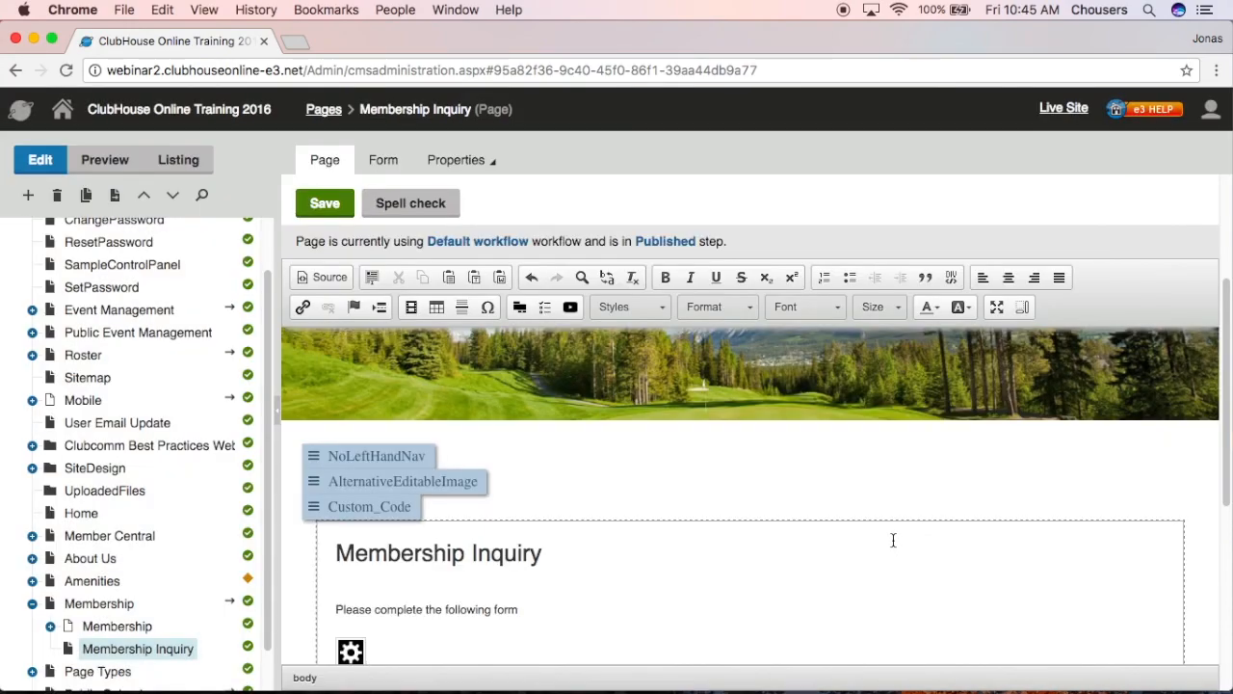
- Save the Membership Inquiry page, publish it from Preview, and open the Live Site
scroll(892, 542, "down", 1)
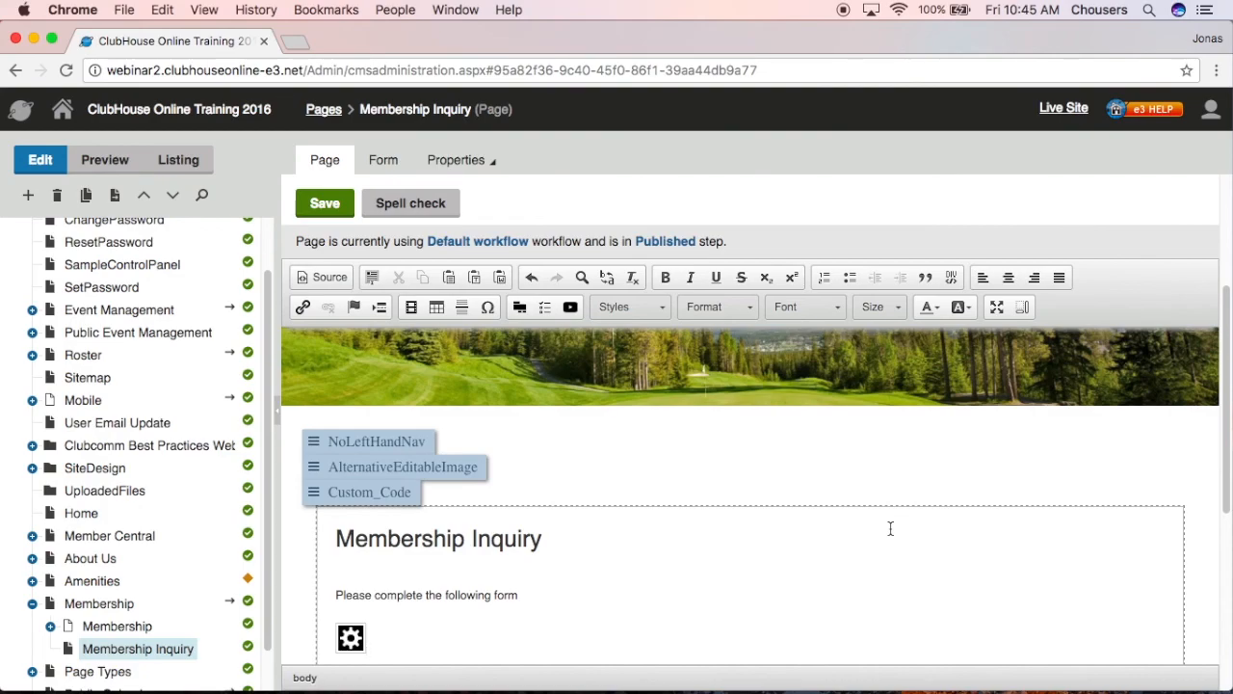
left_click(324, 205)
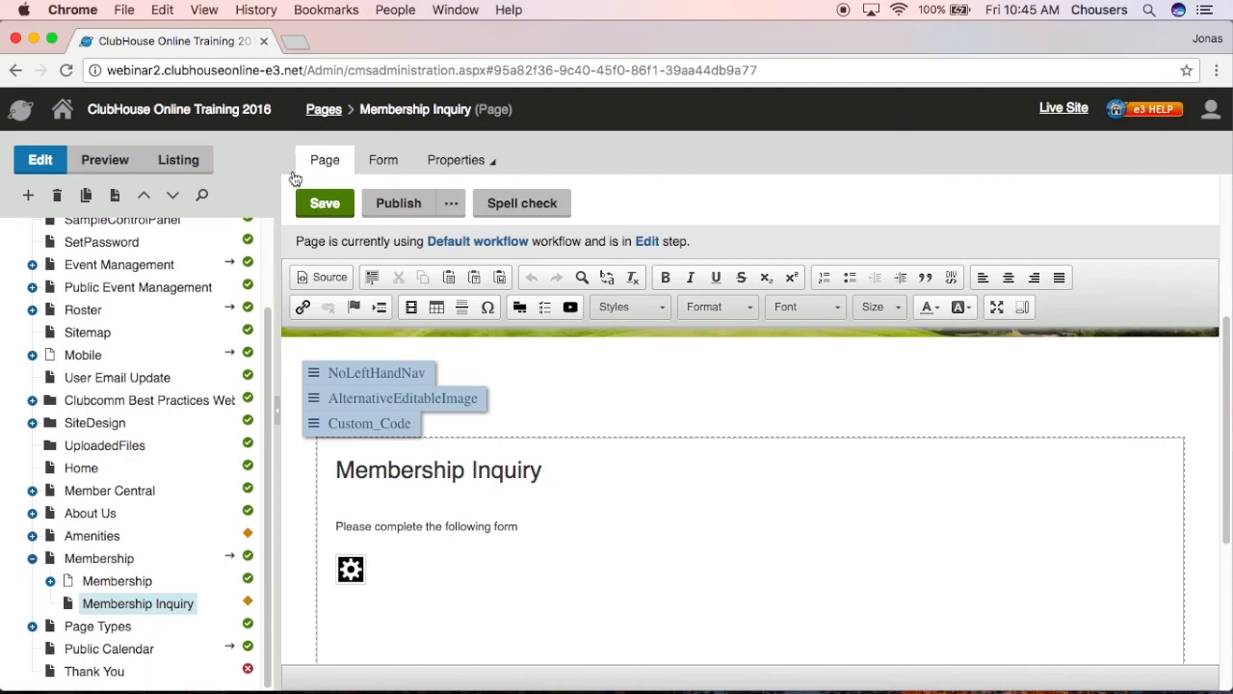
left_click(124, 164)
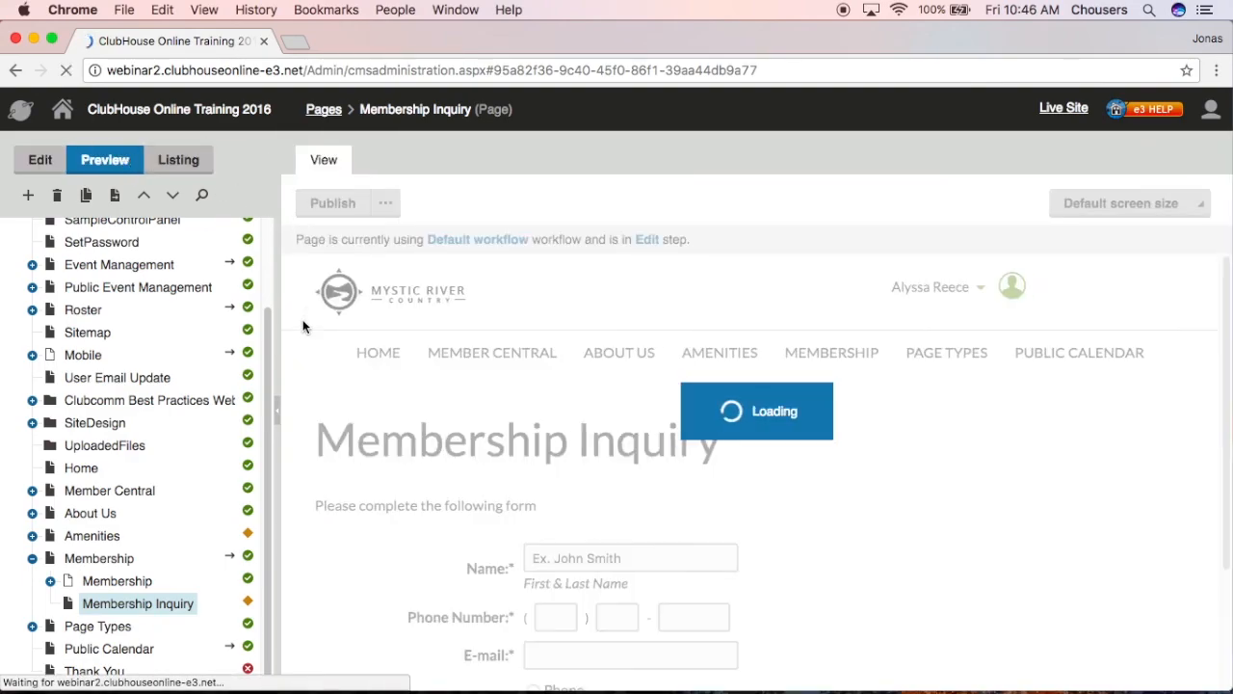
scroll(300, 322, "down", 4)
scroll(301, 325, "down", 3)
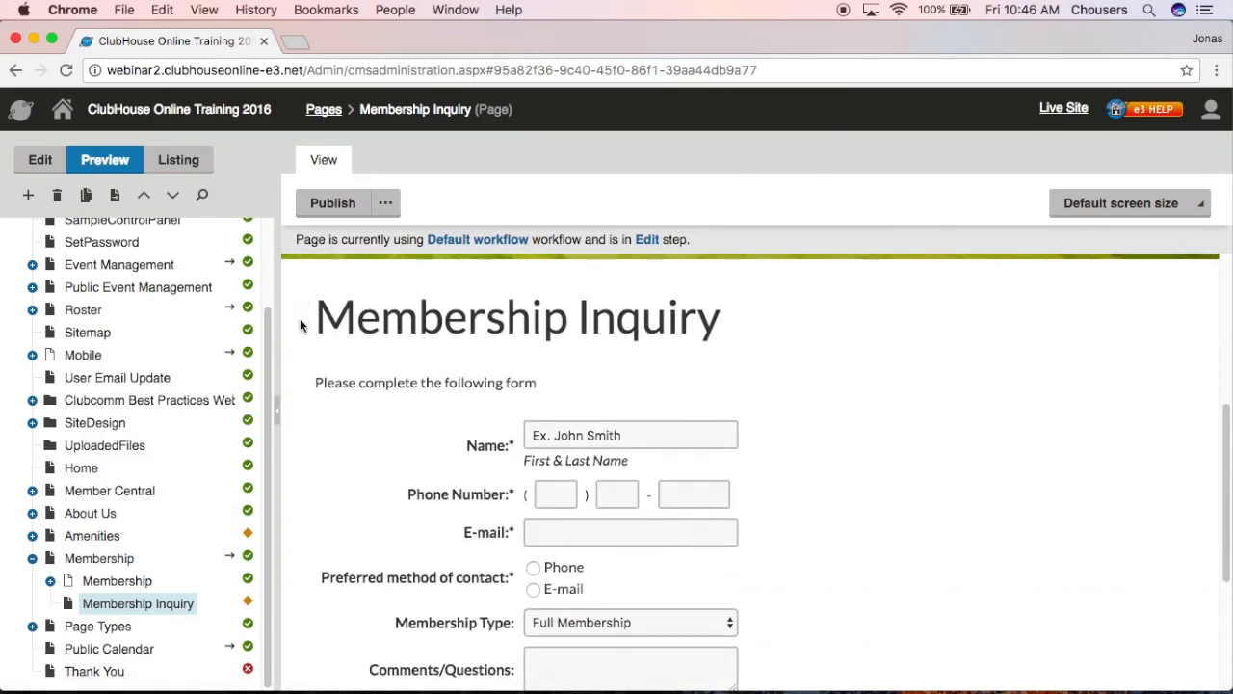
scroll(301, 325, "down", 1)
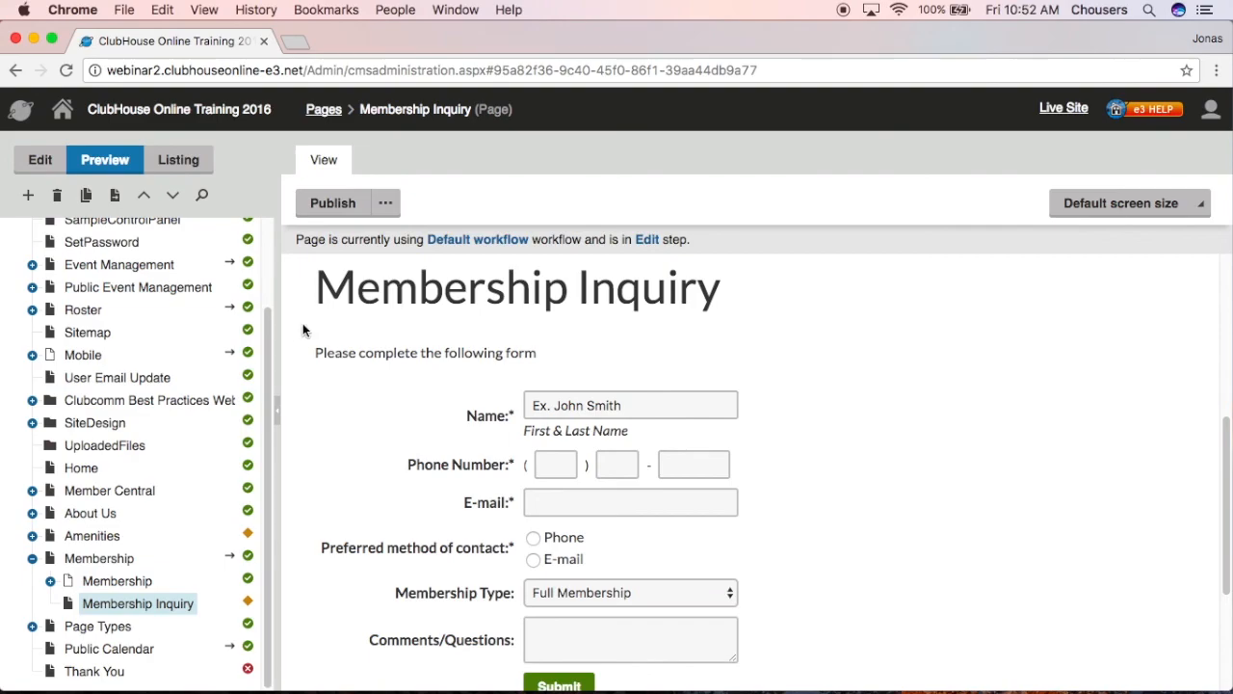
left_click(339, 210)
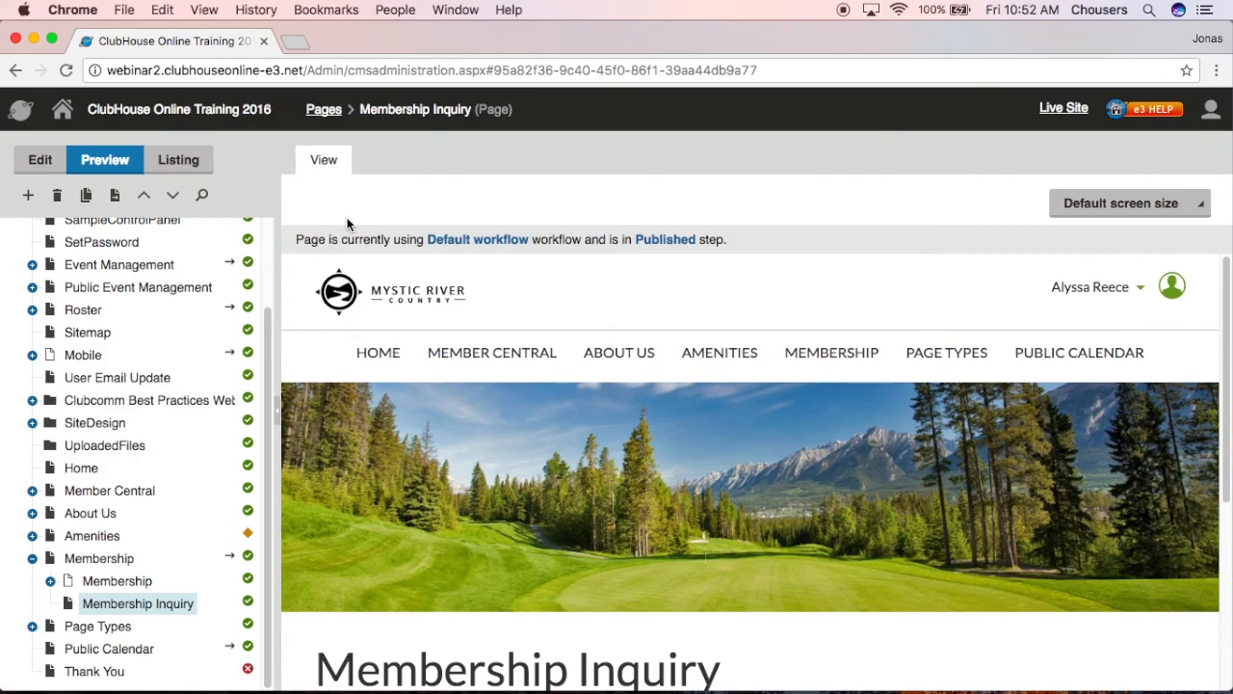
left_click(1064, 108)
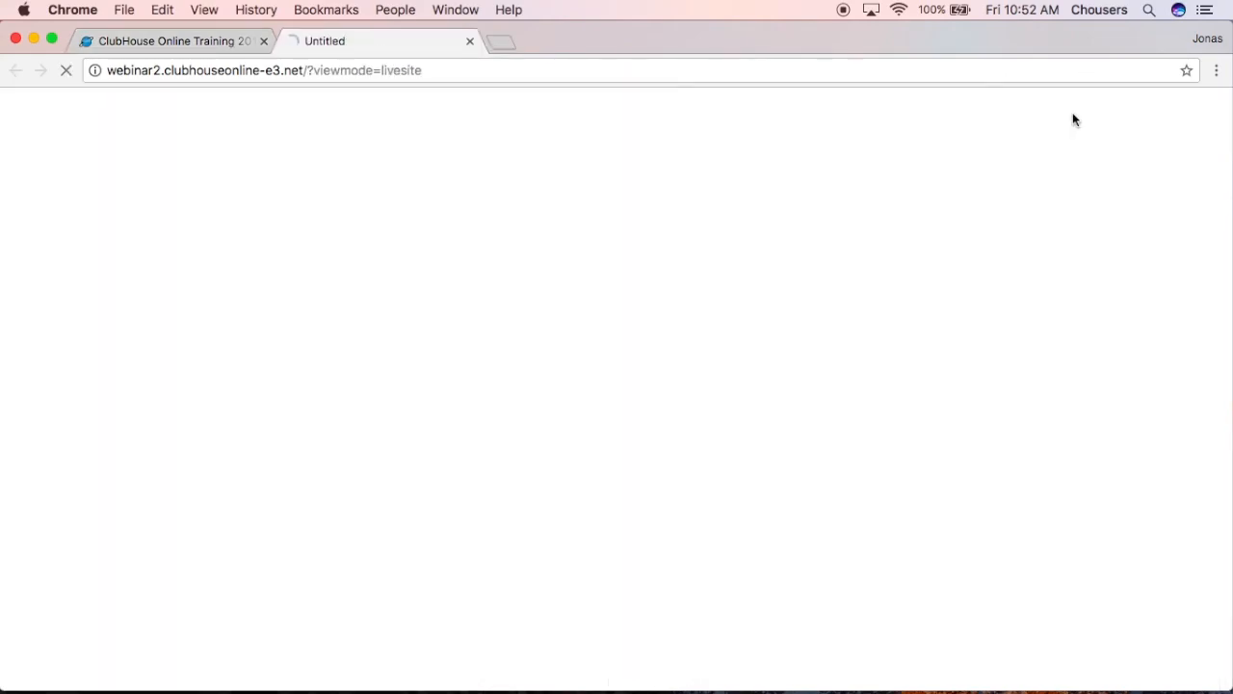
- Follow the home page's Membership Inquiry button and scroll down to the form
scroll(1082, 237, "down", 10)
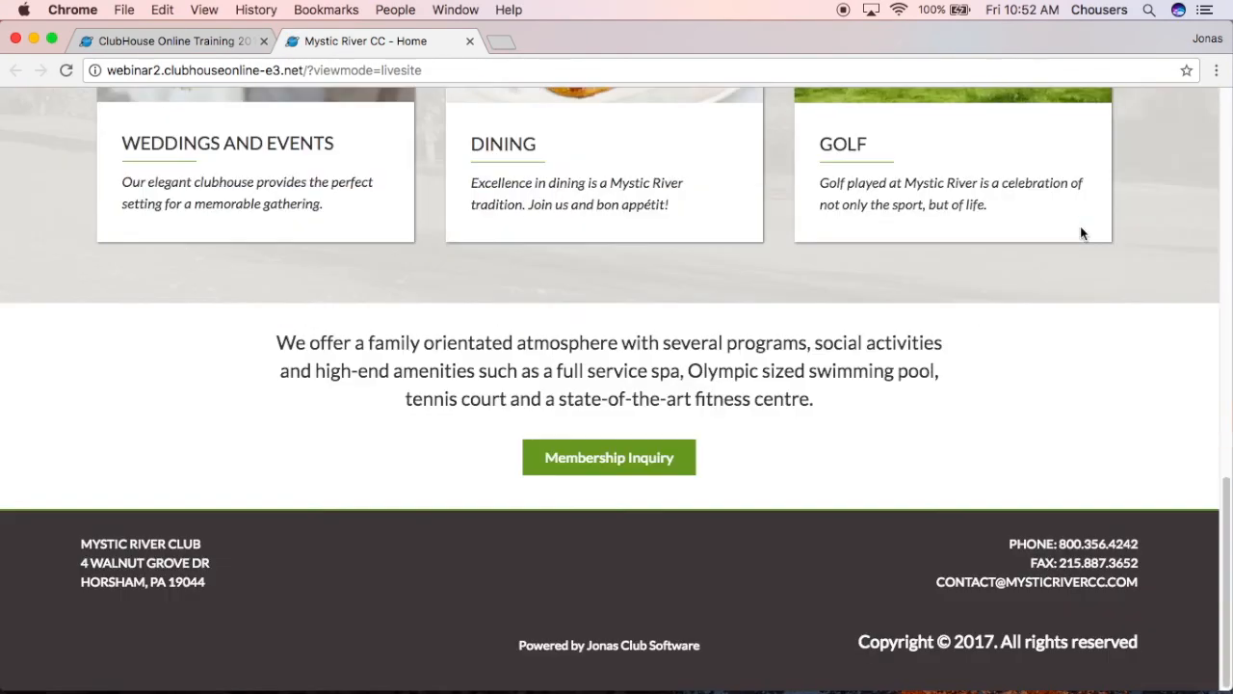
left_click(609, 460)
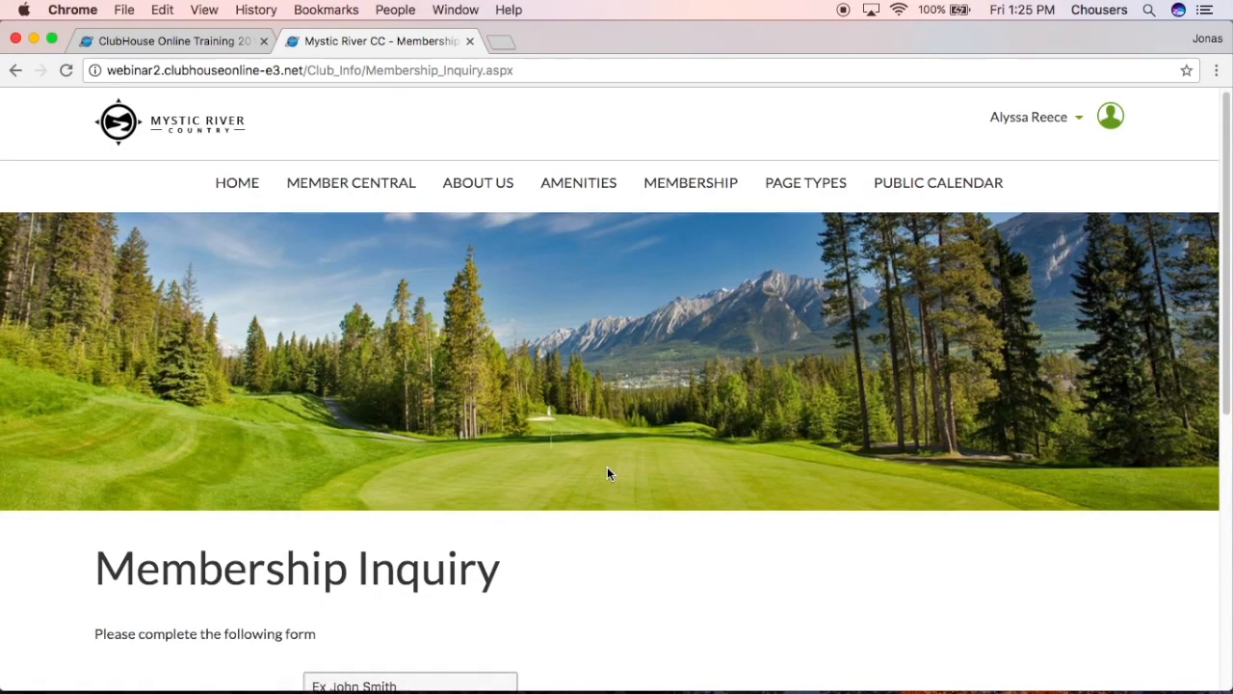
scroll(621, 472, "down", 5)
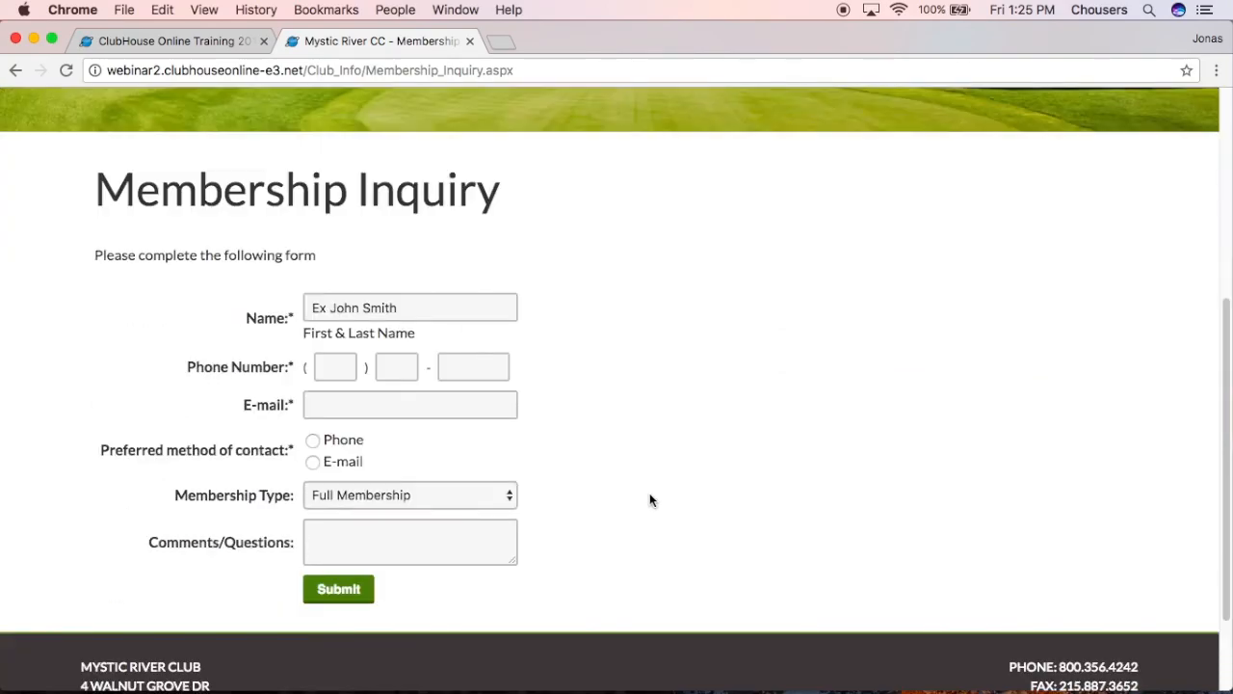
- Enter a test contact's full name, three-part phone number and e-mail address
left_click_drag(443, 307, 298, 308)
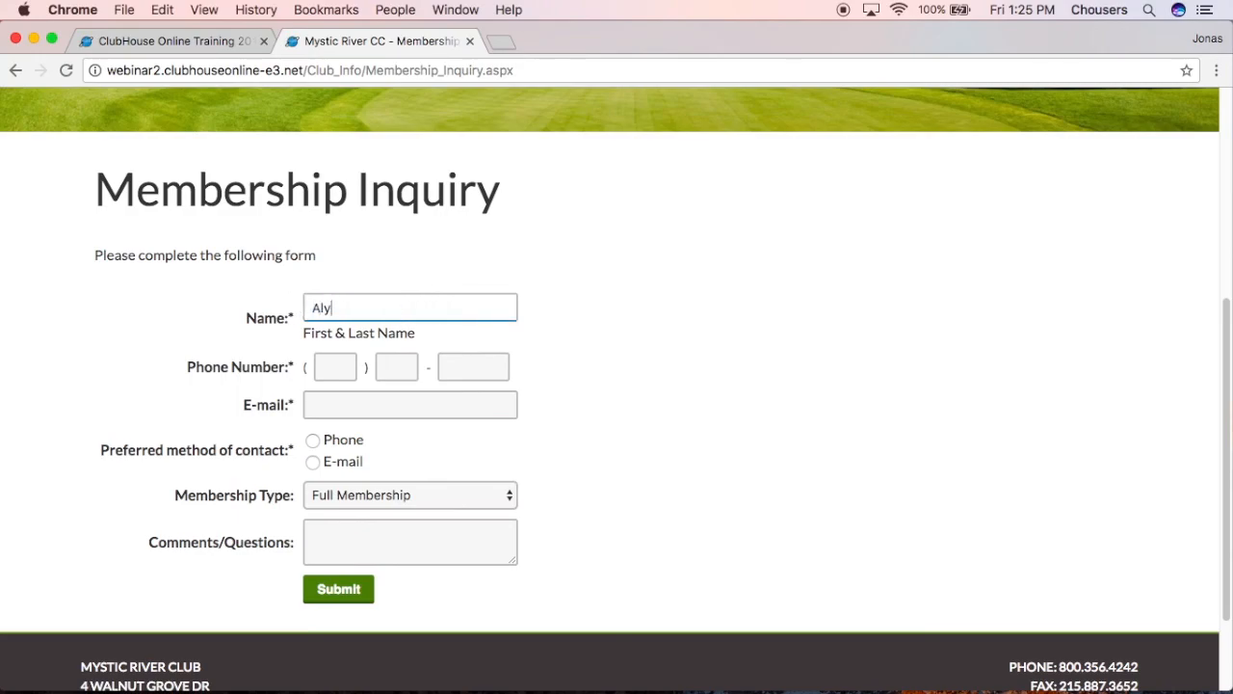
left_click(346, 370)
type("123")
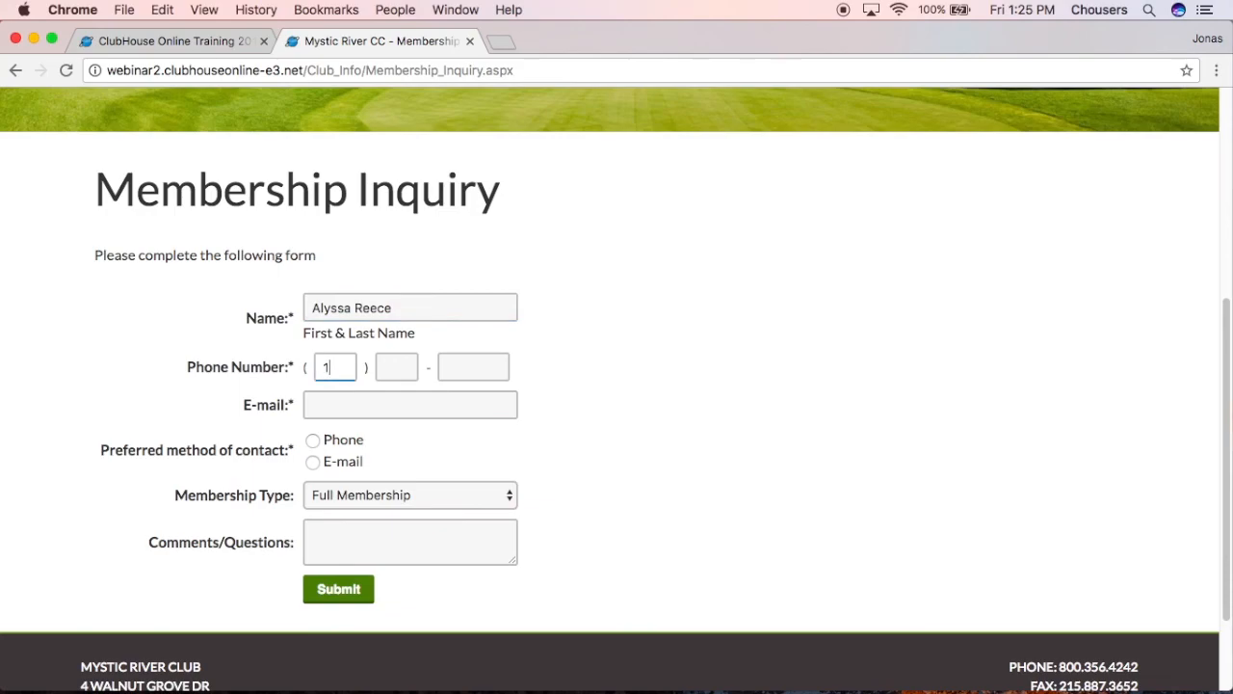
left_click(385, 368)
type("456")
left_click(446, 366)
type("7899")
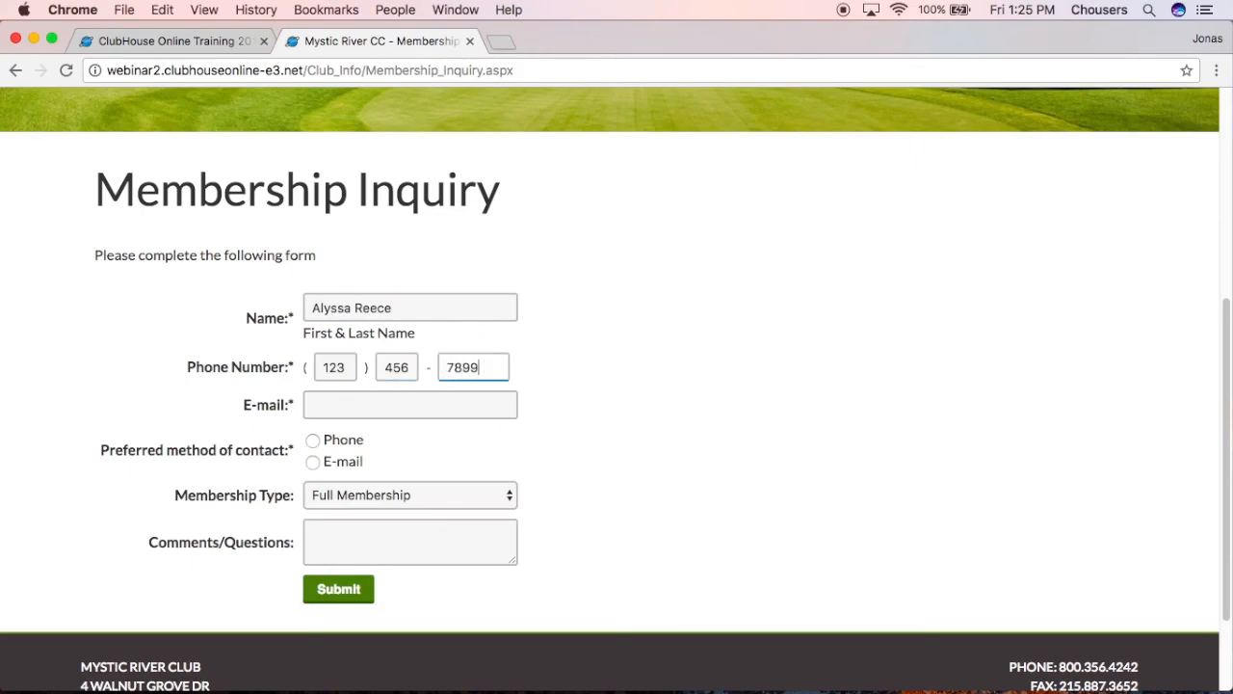
left_click(412, 399)
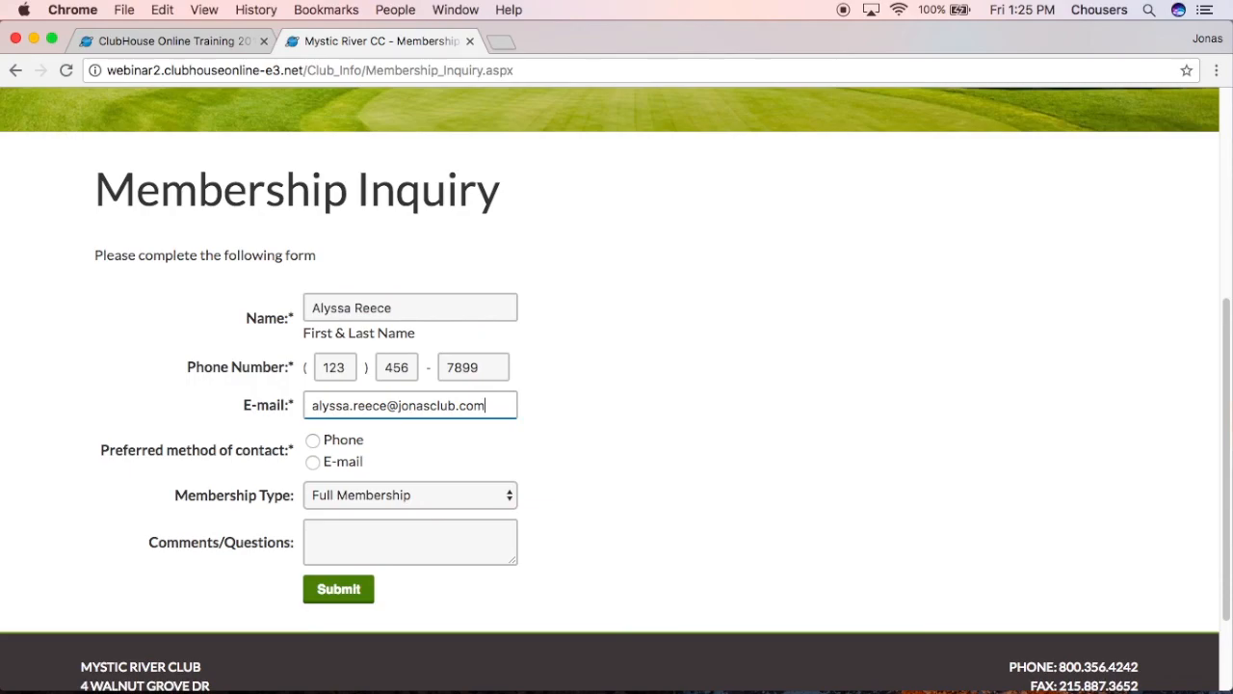
- Choose E-mail contact preference and Social Membership, and enlarge the Comments/Questions box
left_click(314, 459)
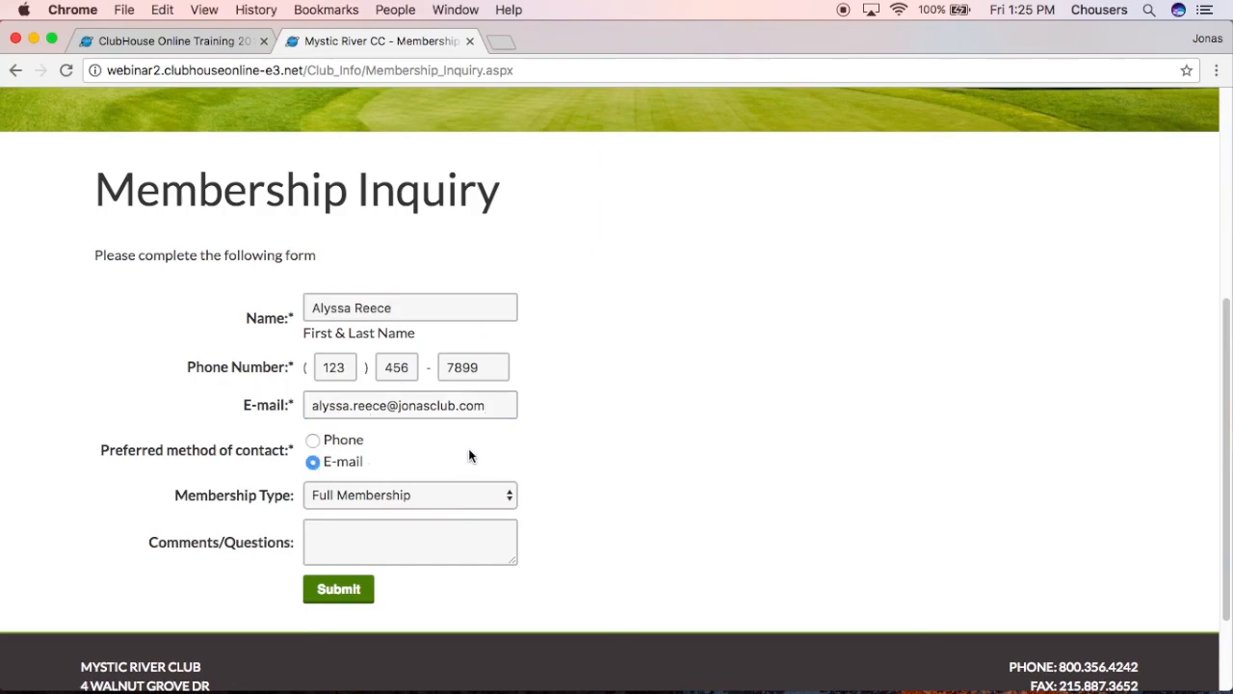
left_click(510, 496)
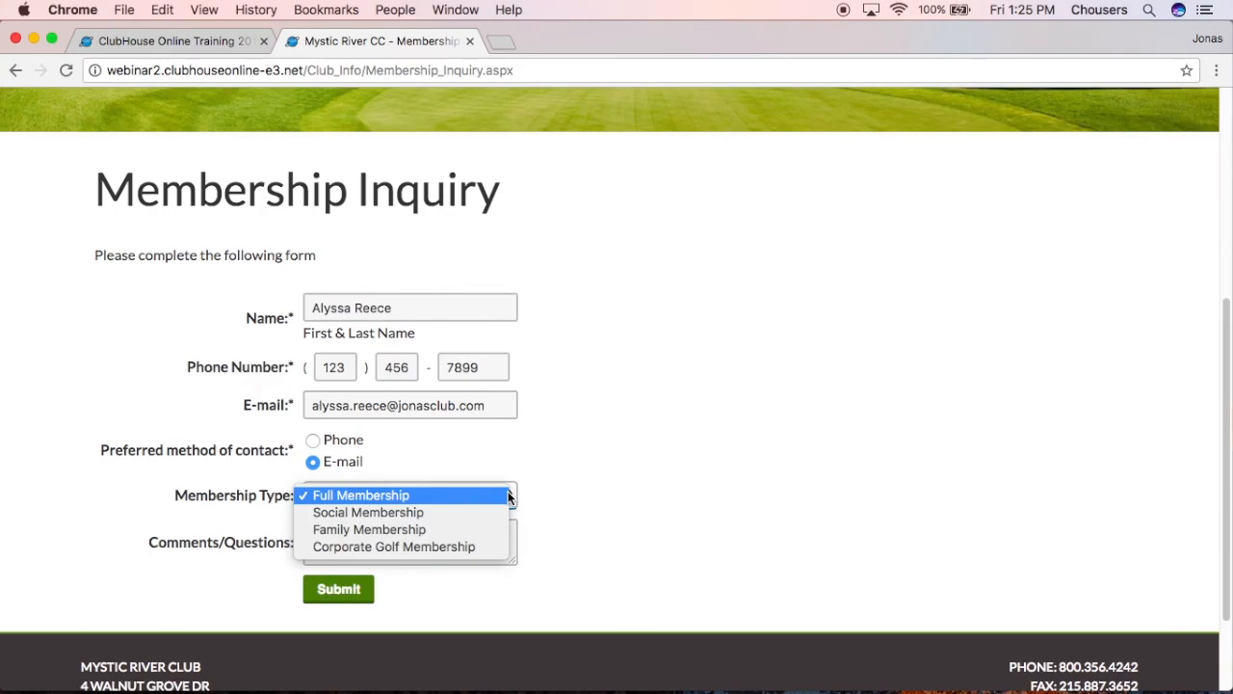
left_click(438, 516)
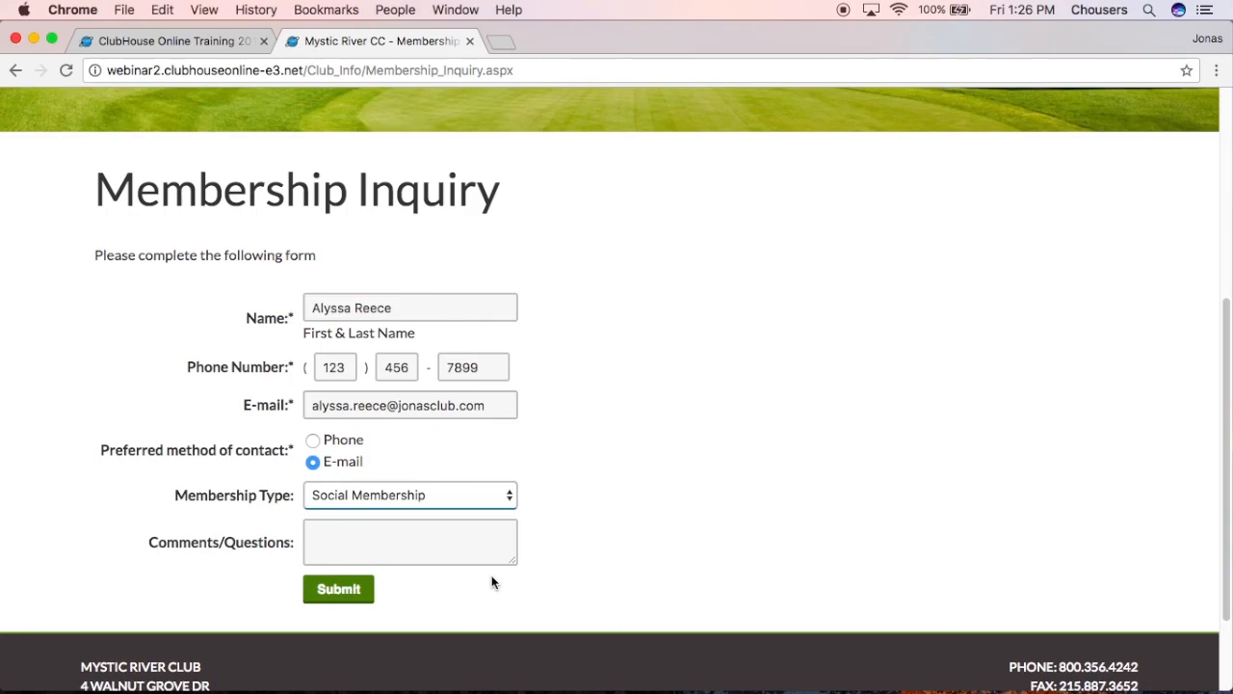
left_click_drag(517, 560, 534, 632)
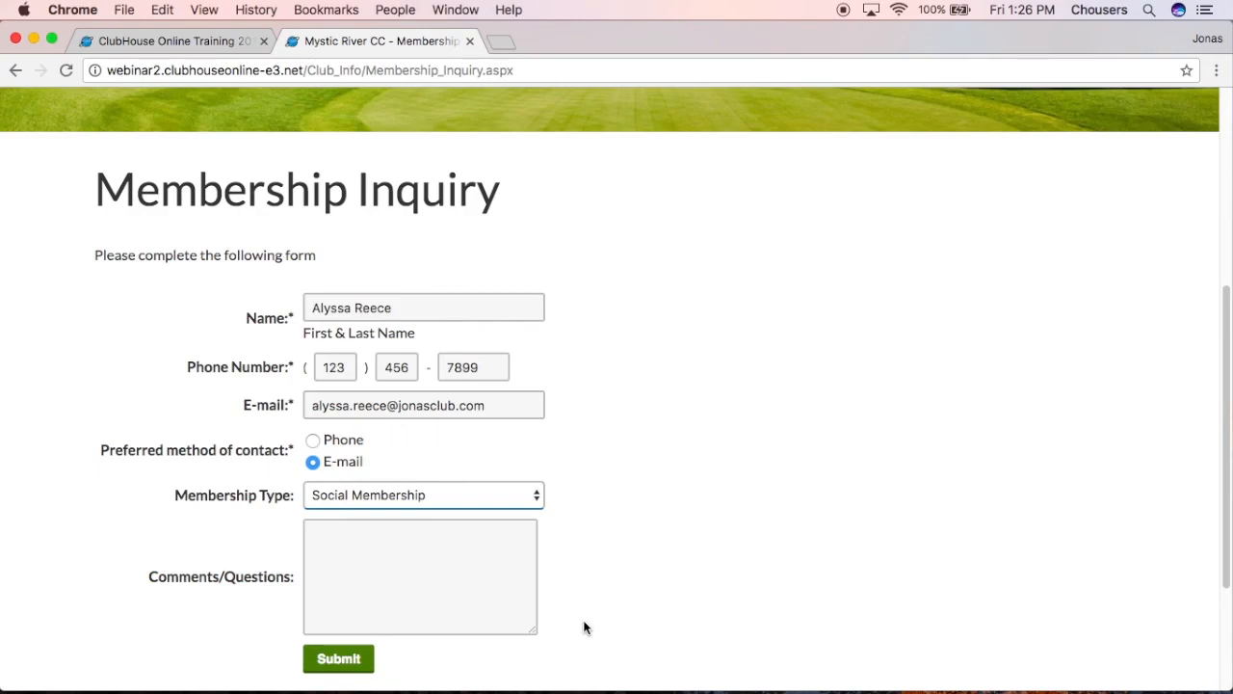
- Submit the test membership inquiry on the live form
left_click(339, 663)
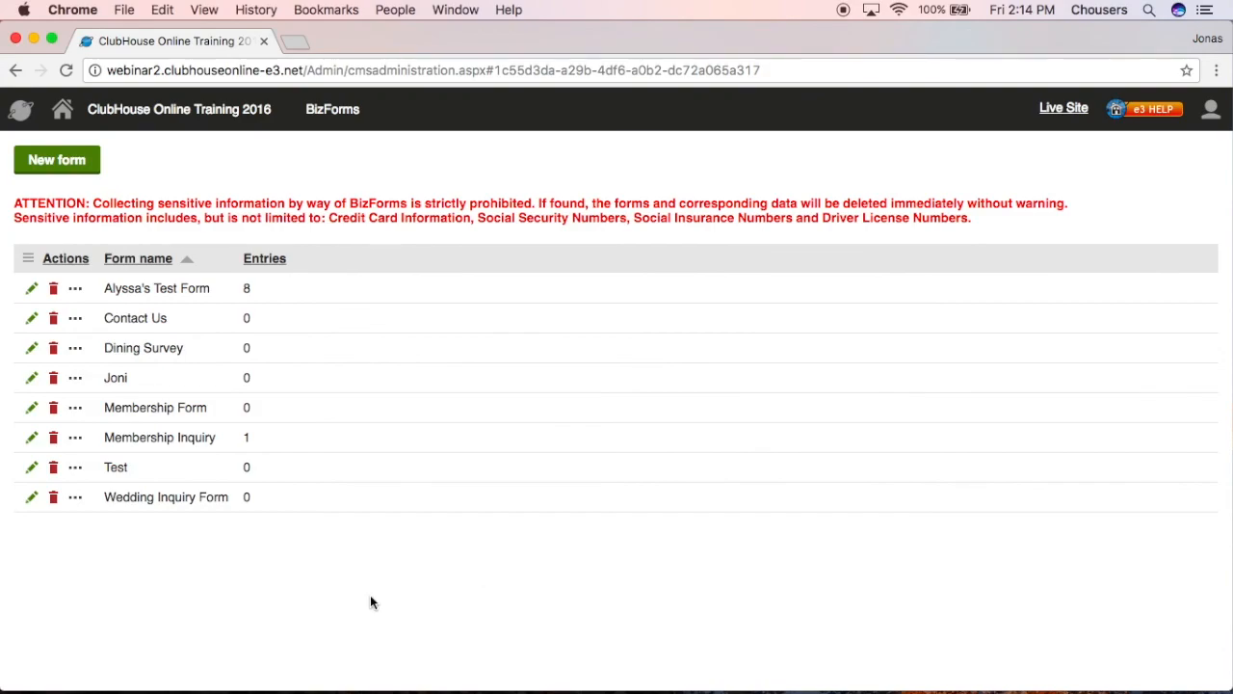
- Review Membership Inquiry's recorded entries and export options, then load its field definitions
left_click(33, 438)
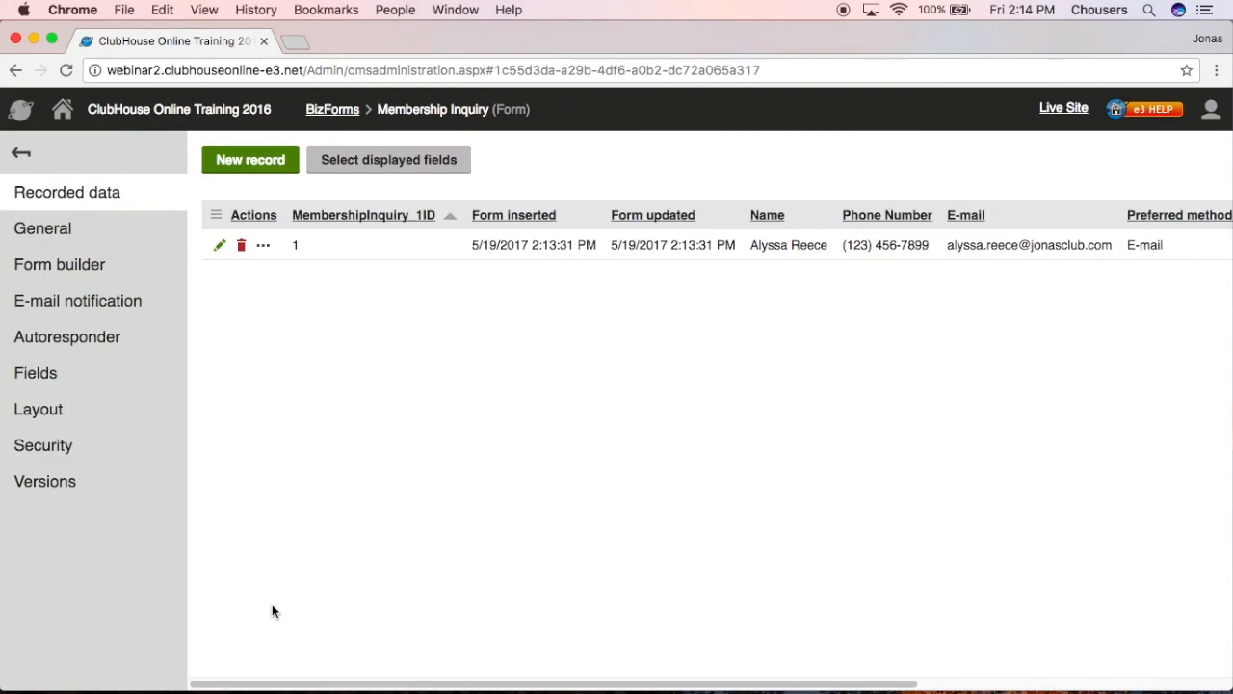
left_click_drag(270, 683, 378, 683)
left_click_drag(435, 683, 231, 607)
left_click(245, 216)
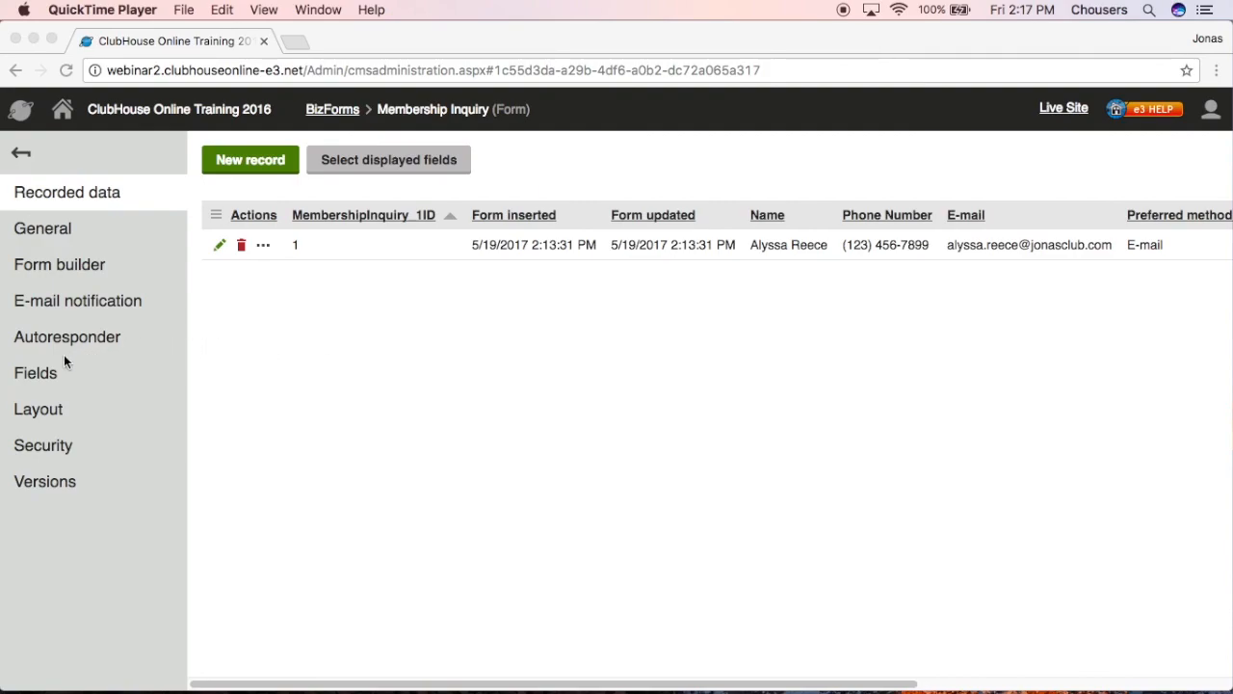
left_click(43, 374)
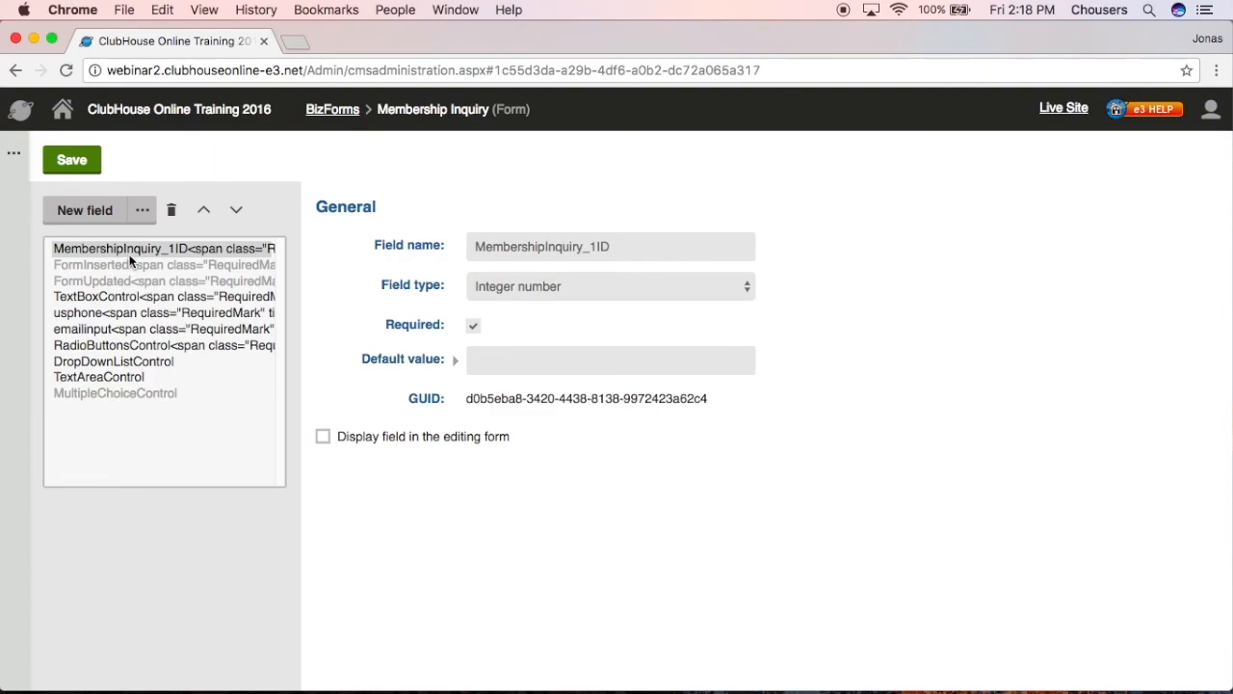
- Delete the MultipleChoiceControl field with its data and select the TextBoxControl field
left_click(126, 394)
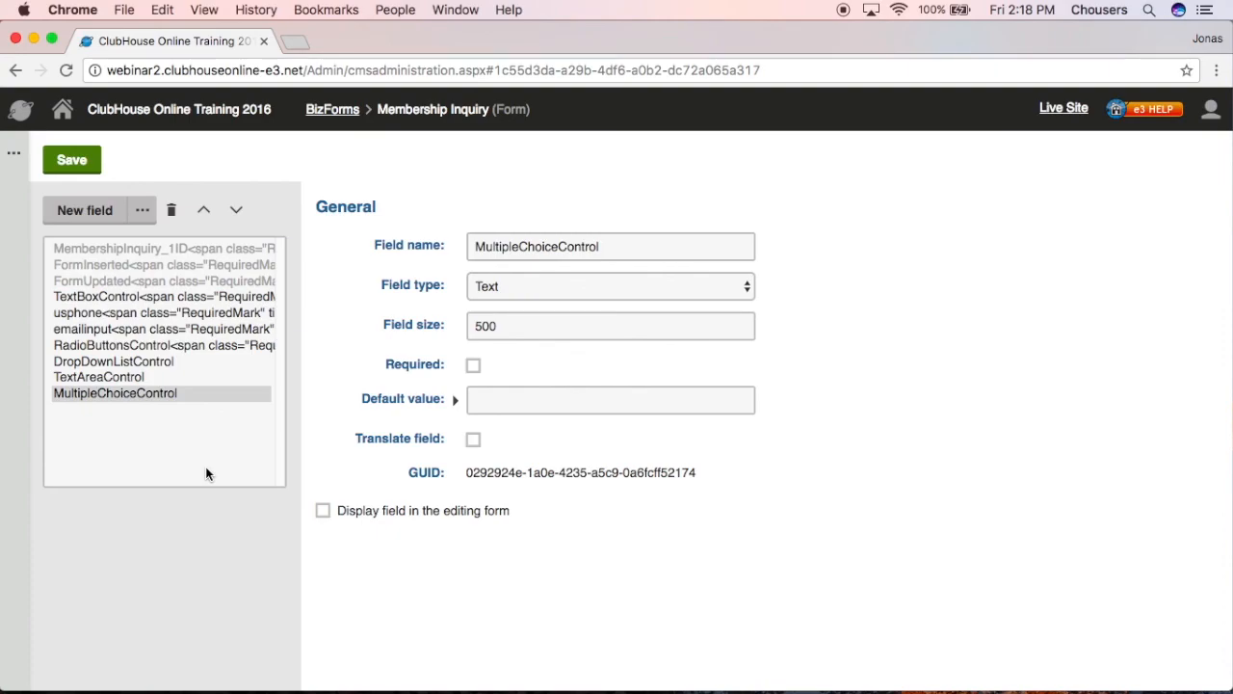
left_click(174, 212)
left_click(771, 175)
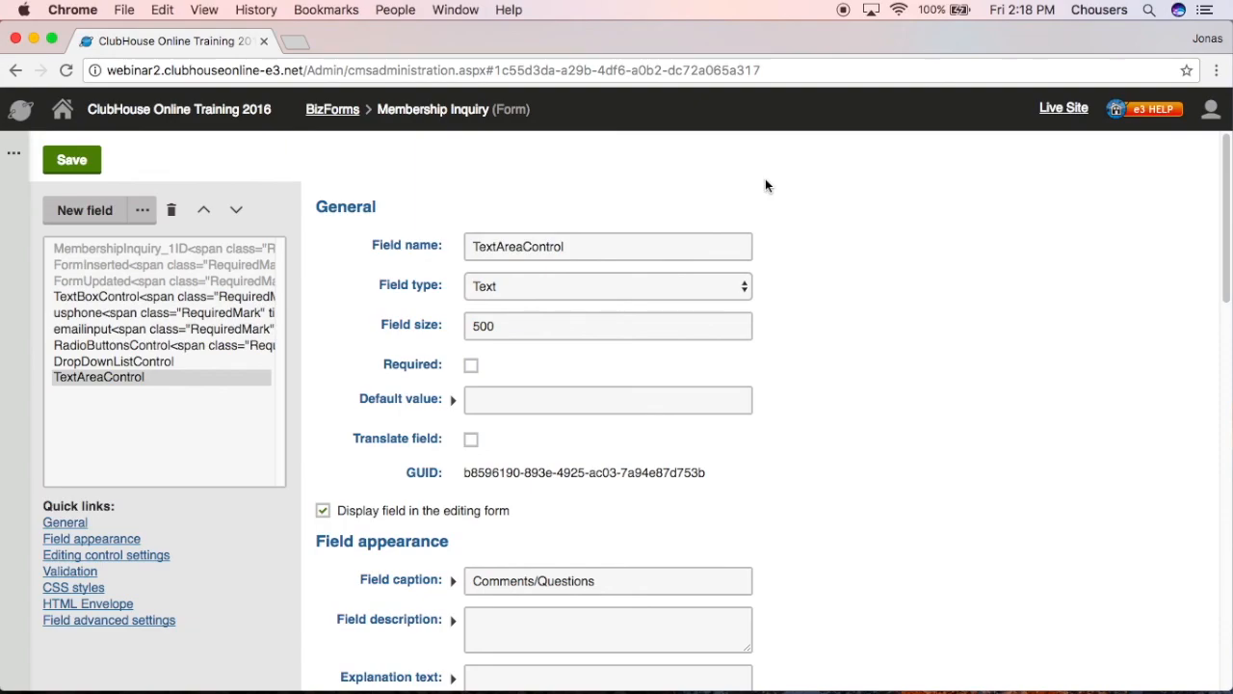
left_click(651, 243)
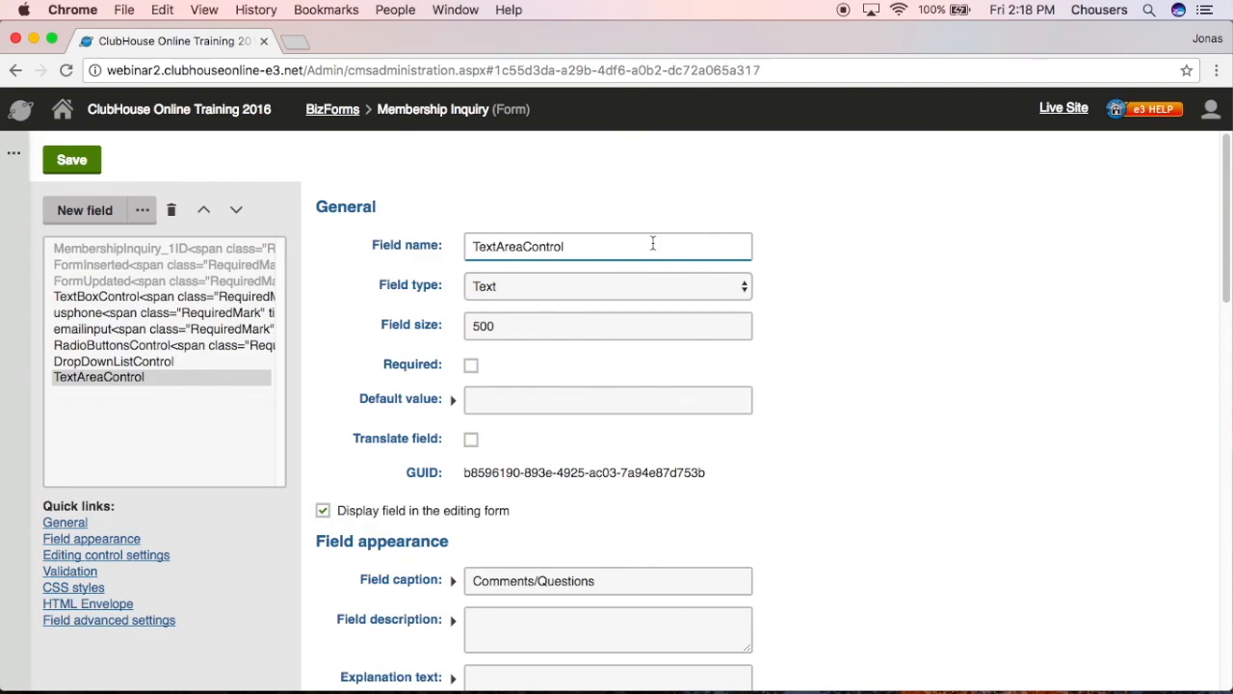
left_click(133, 295)
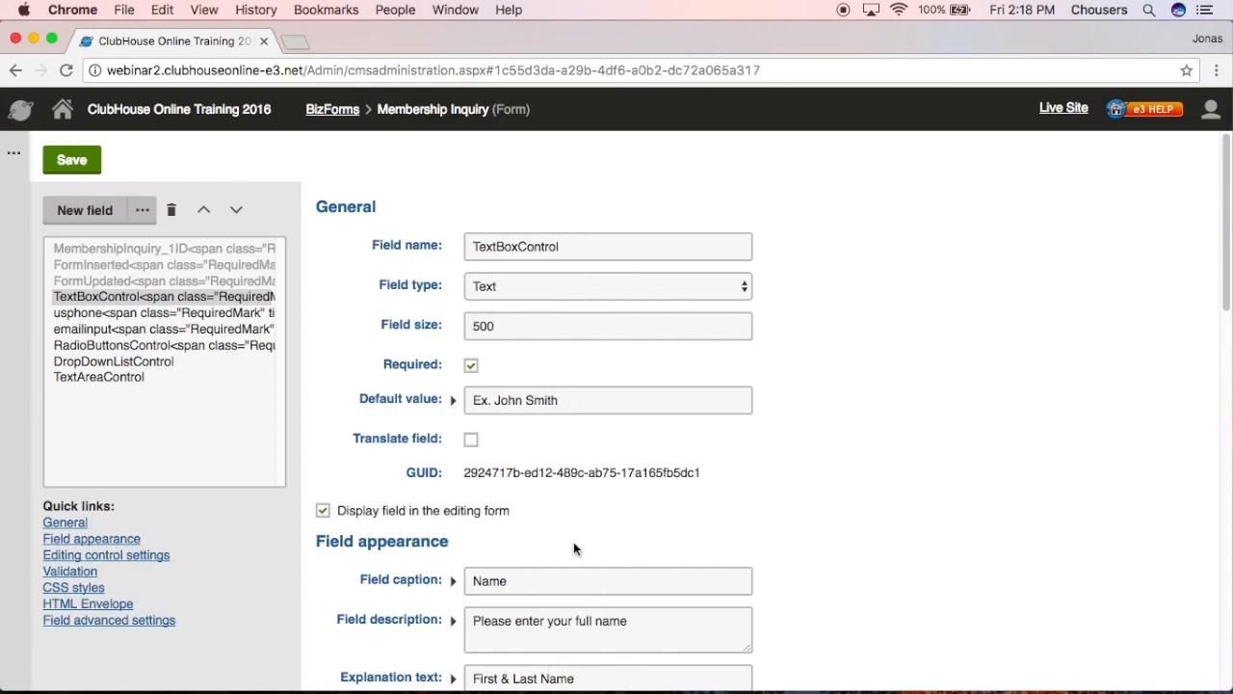
- Replace the TextBoxControl field name with 'Name' and save the field
double_click(469, 579)
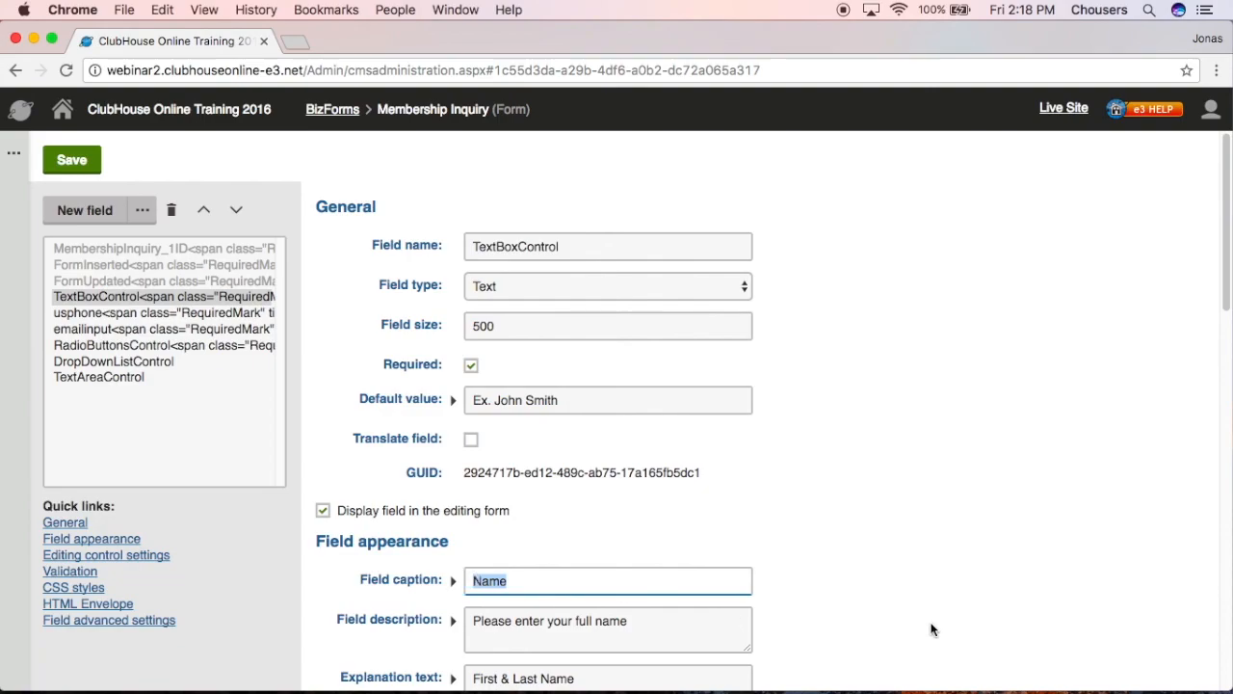
left_click_drag(628, 248, 463, 247)
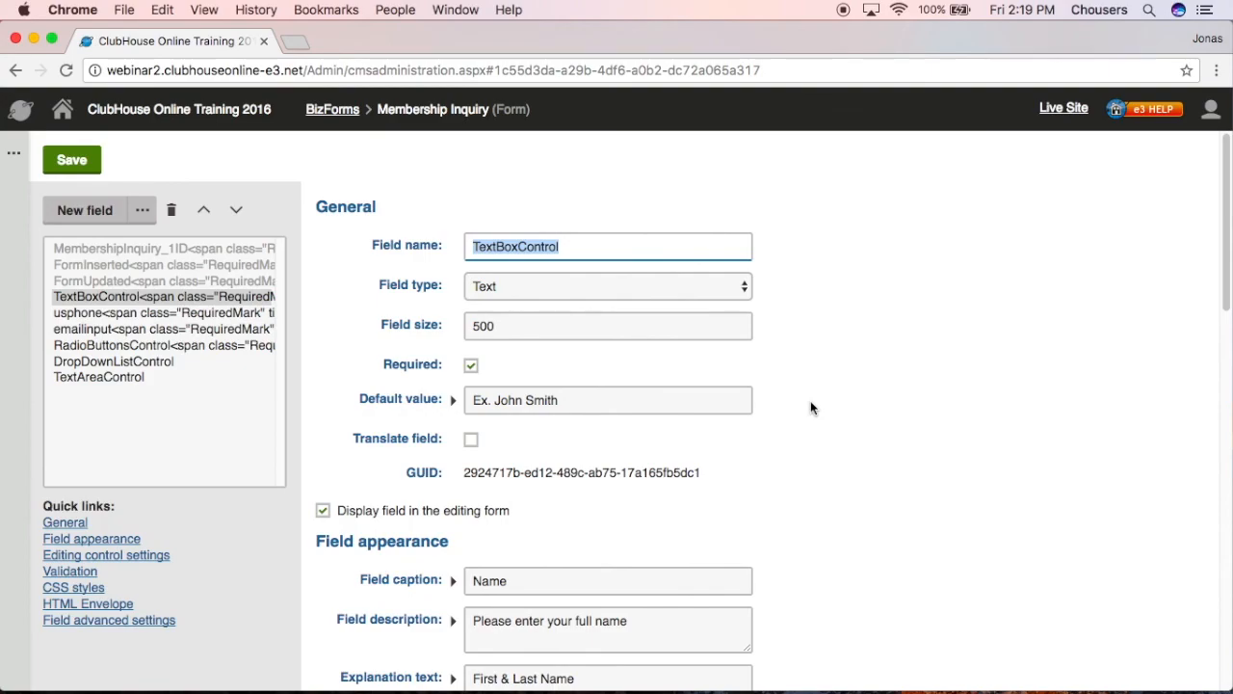
type("Name")
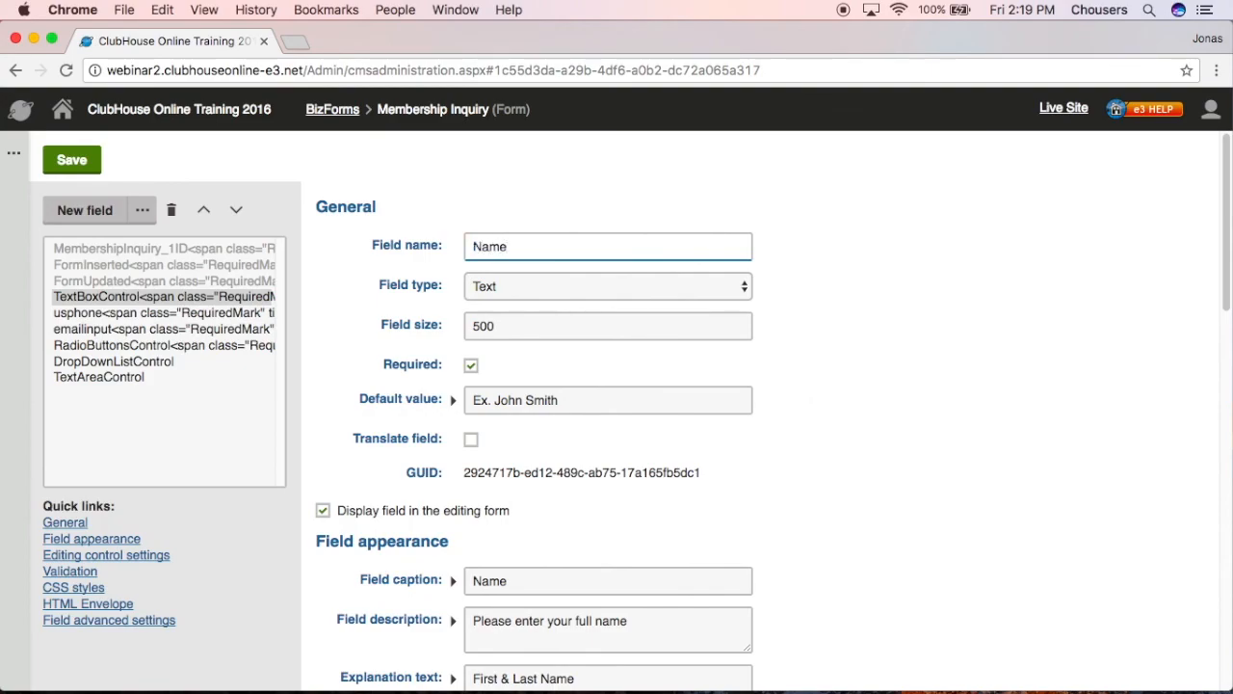
left_click(85, 175)
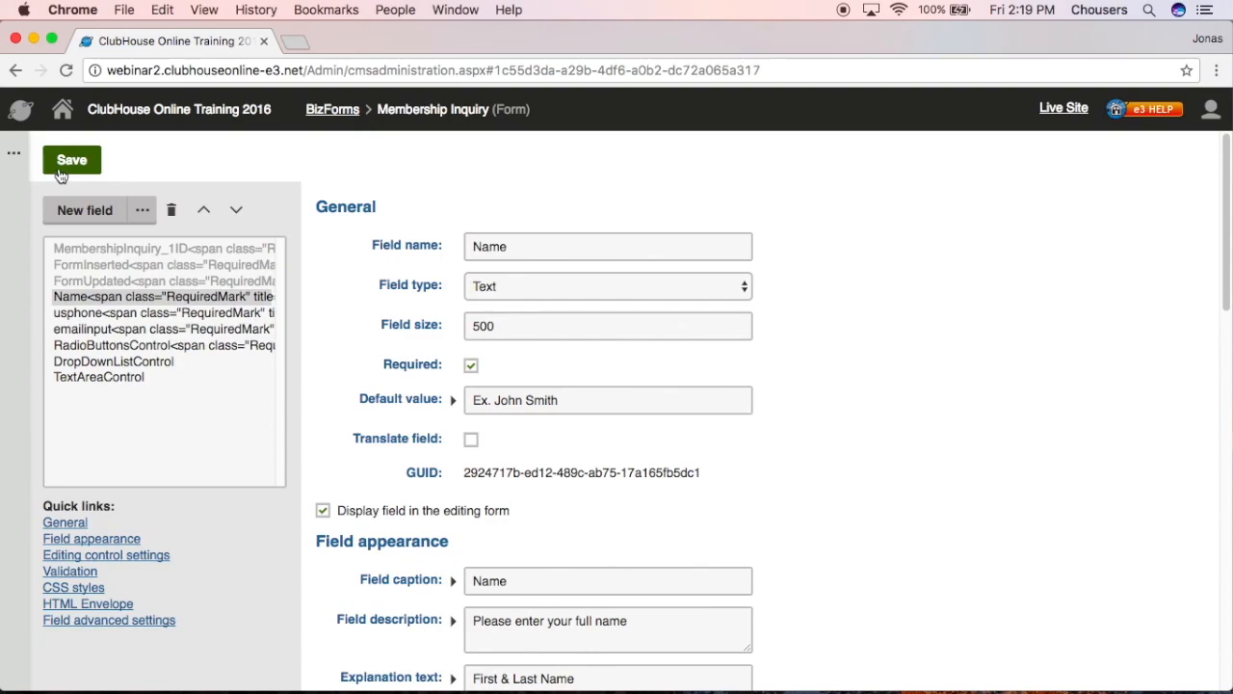
left_click(20, 158)
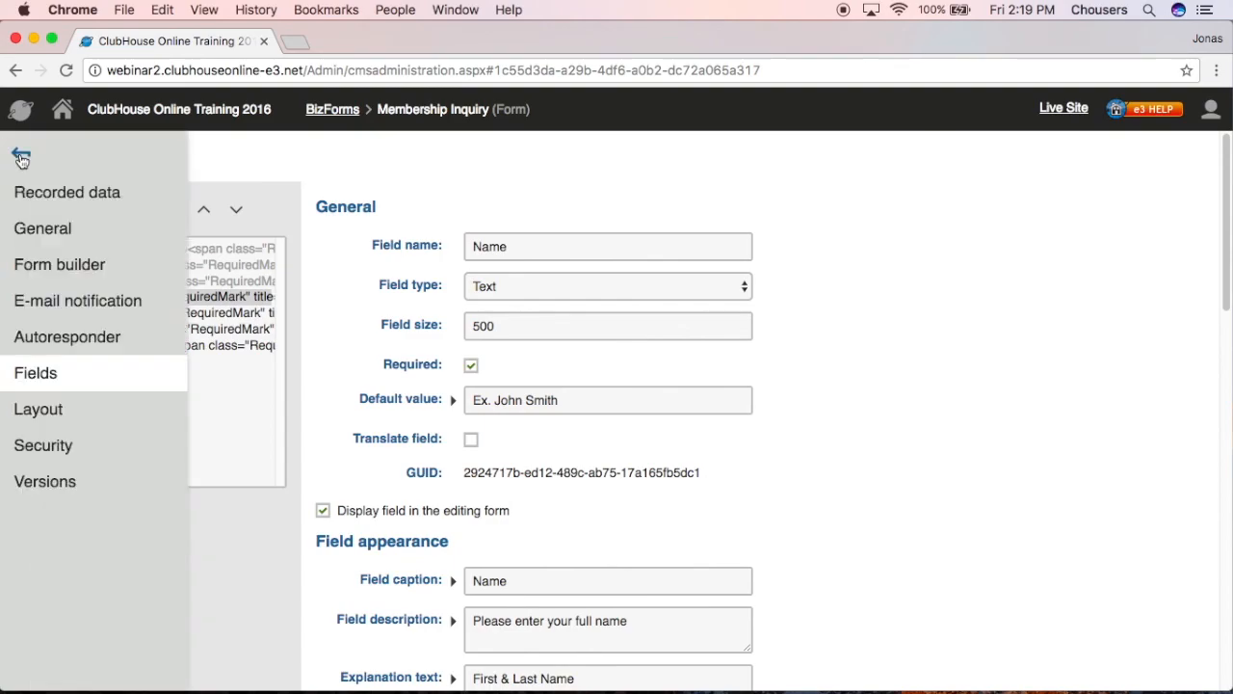
left_click(48, 304)
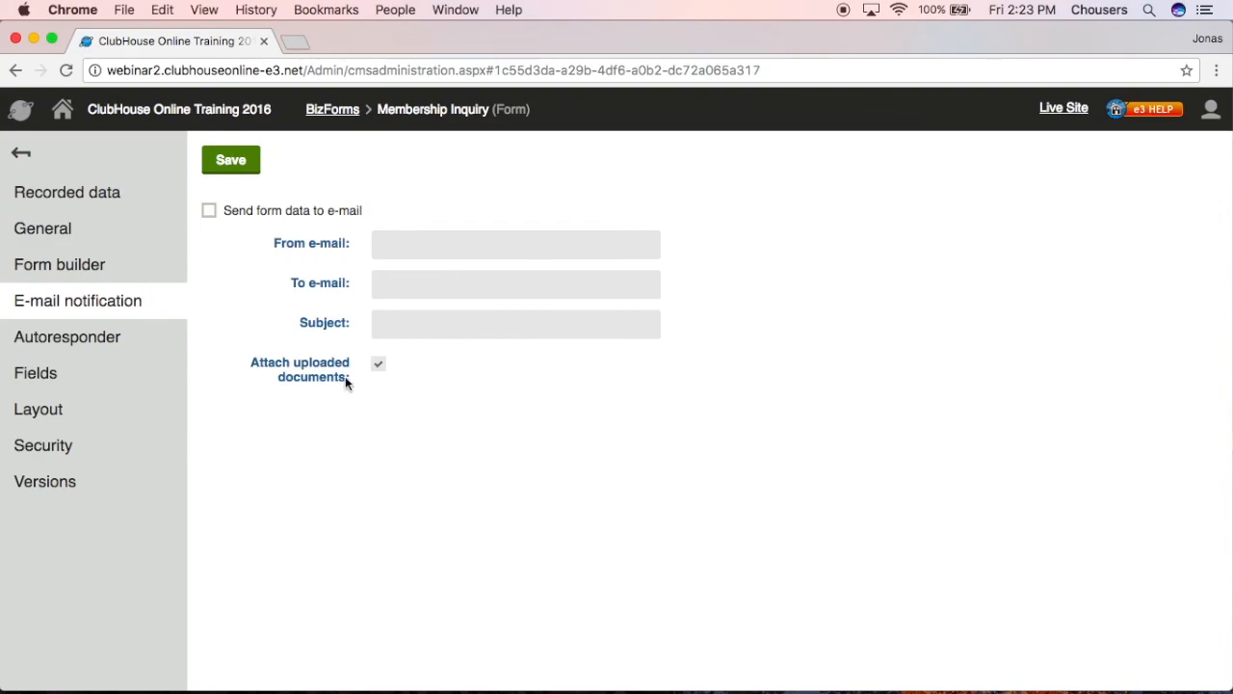
left_click(209, 210)
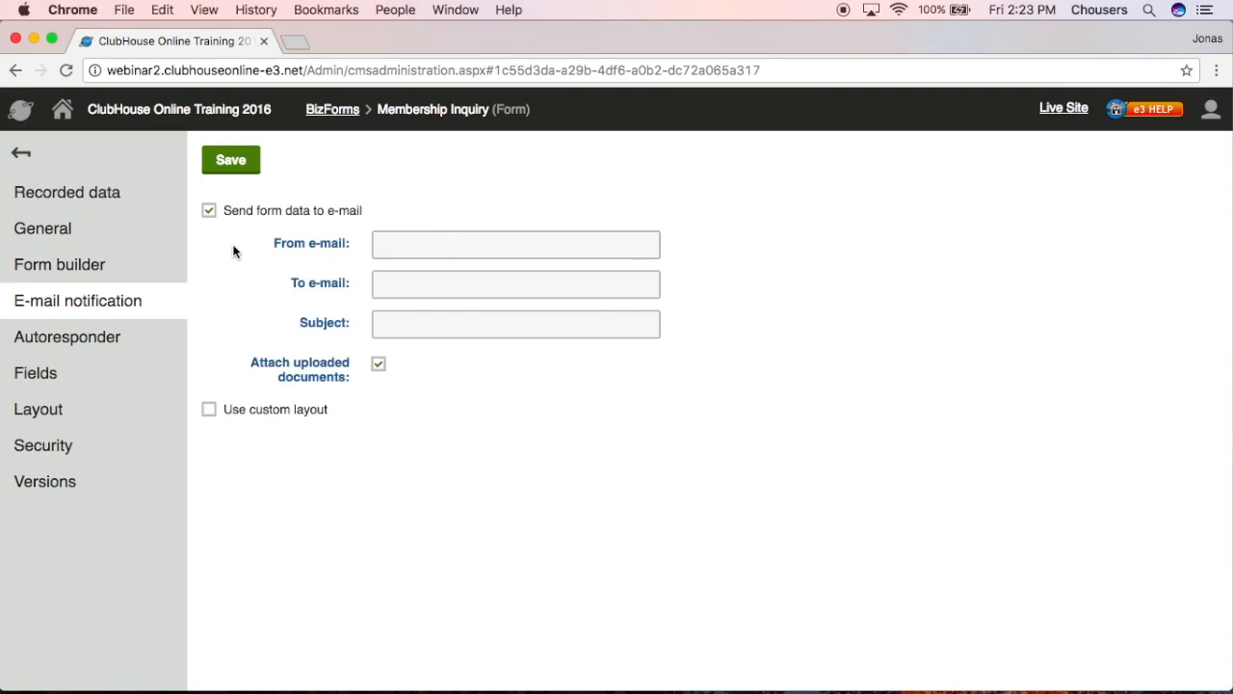
left_click(549, 248)
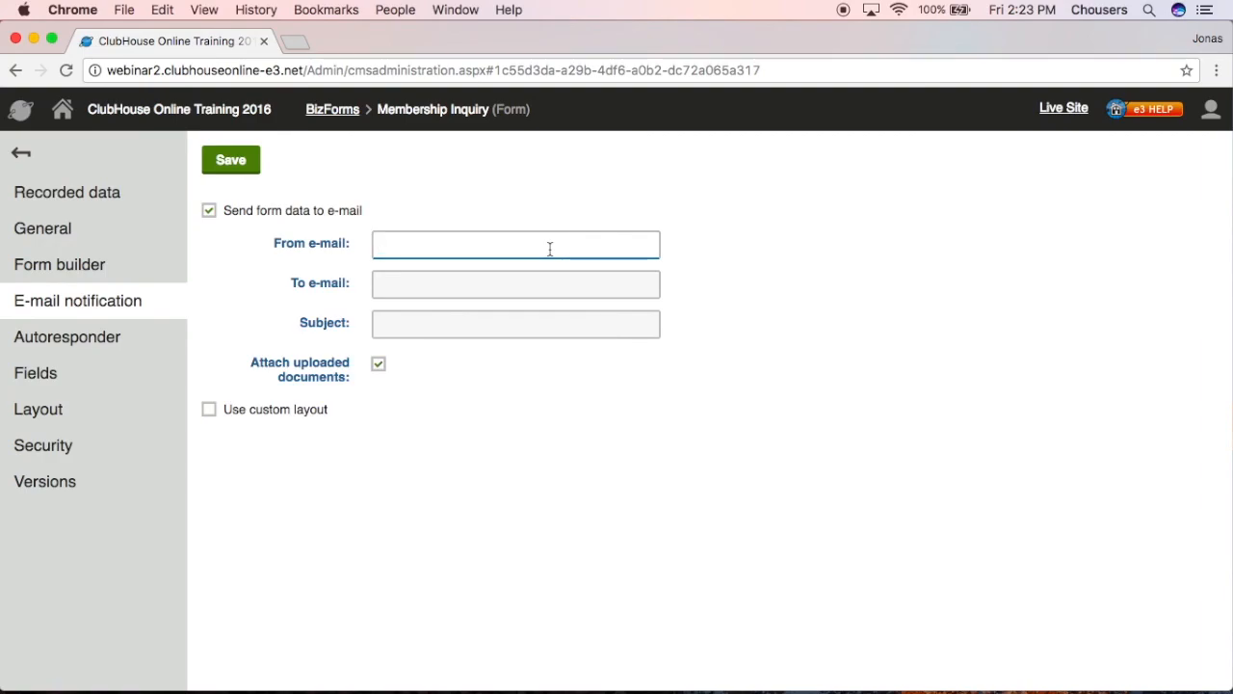
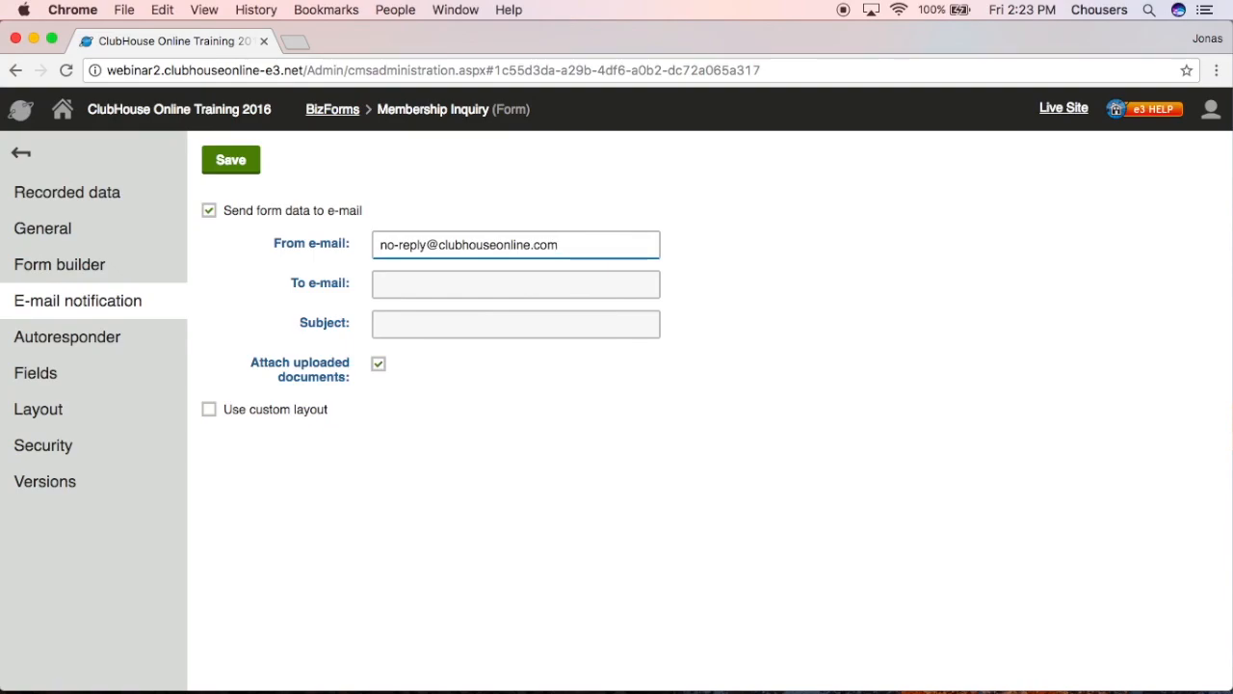
left_click(505, 277)
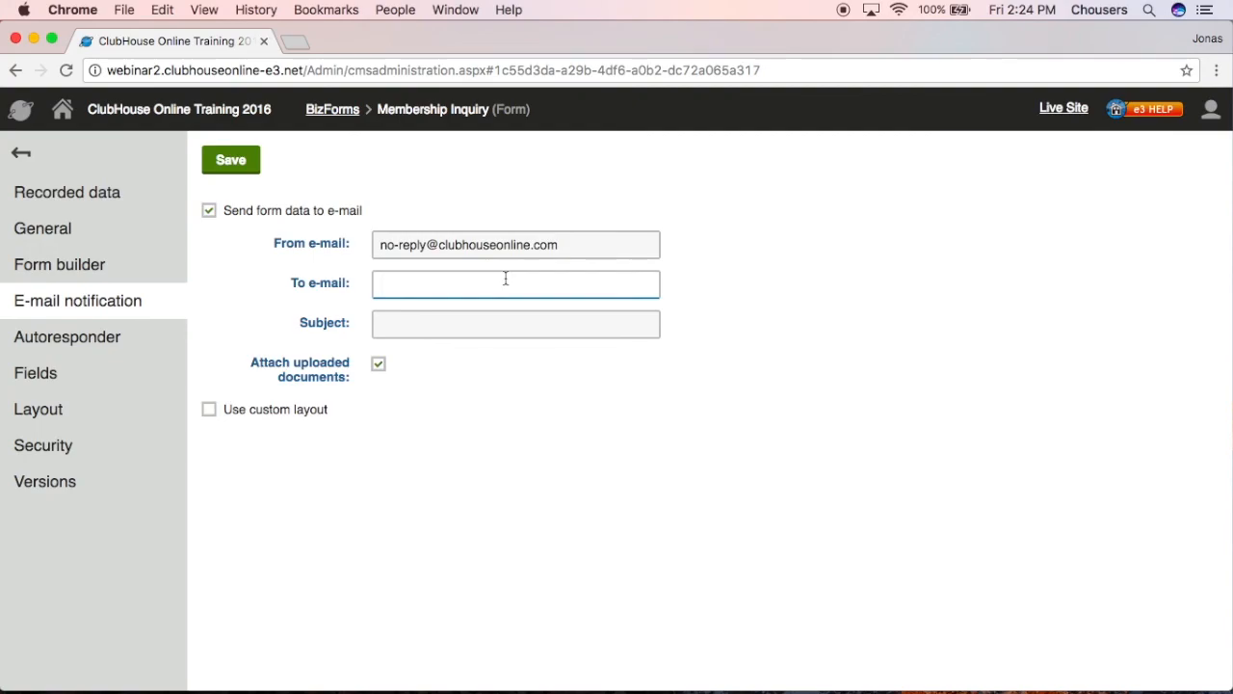
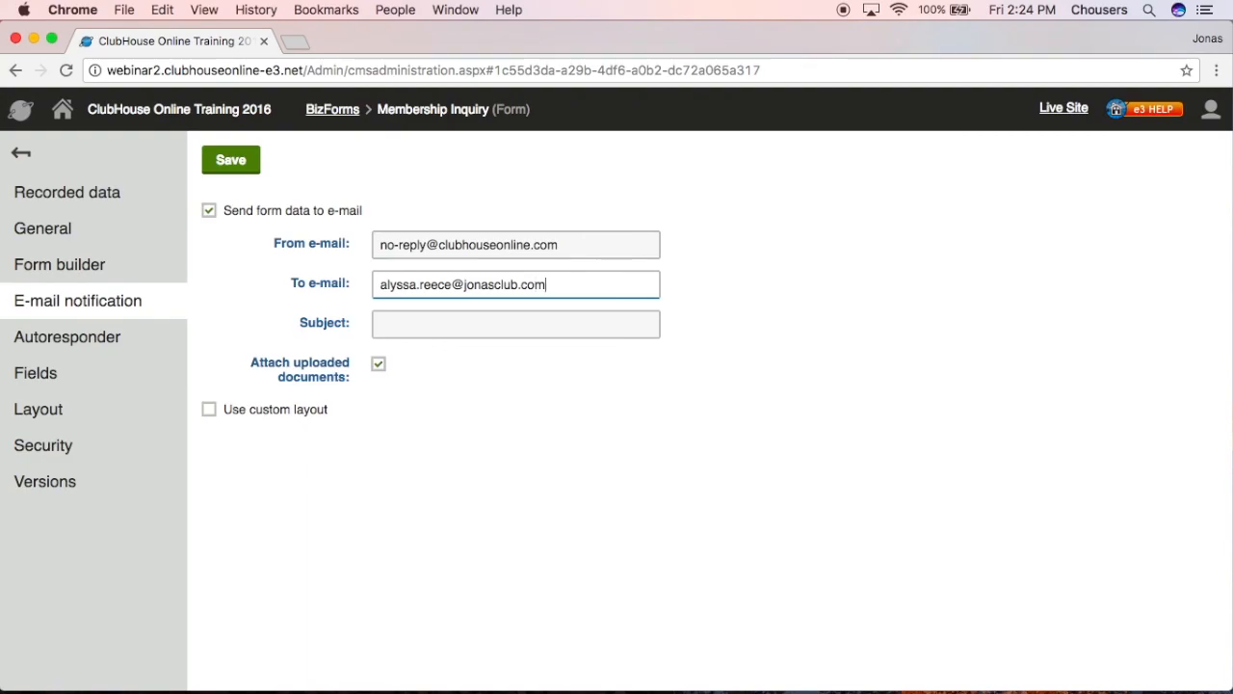
- Set the notification subject to 'Membership Inquiry from {%Name%}'
left_click(504, 334)
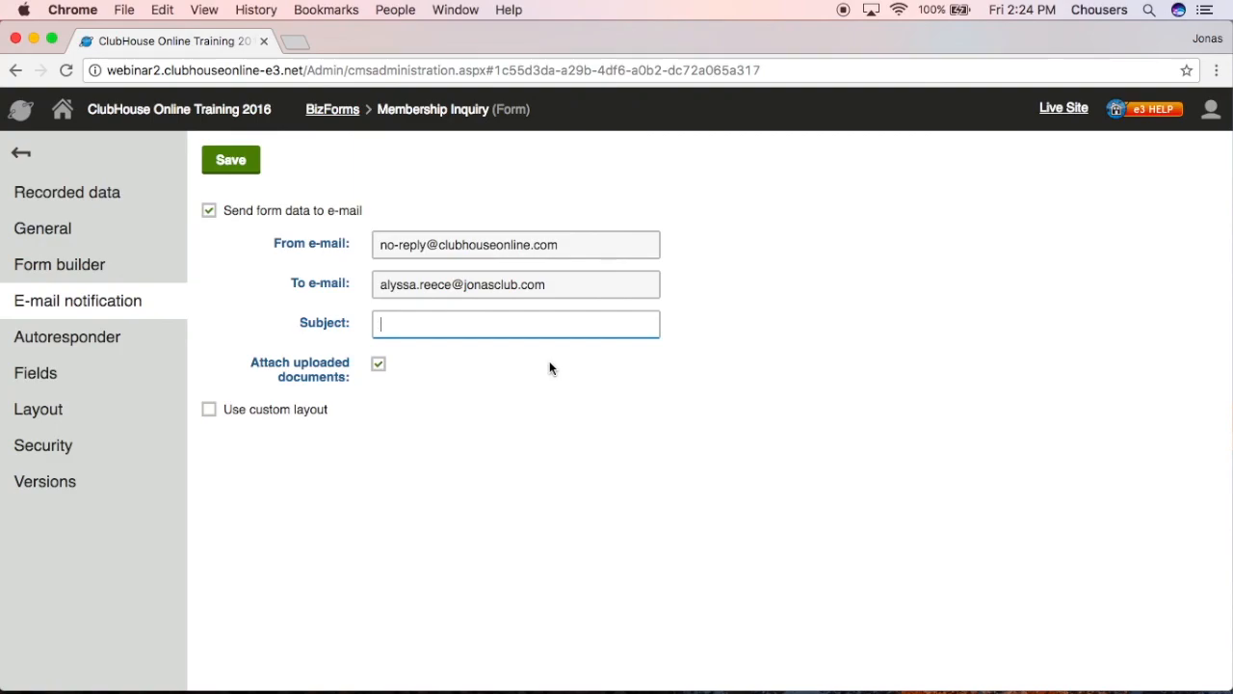
type("Membersi")
key("BackSpace")
type("hip Inquiry from")
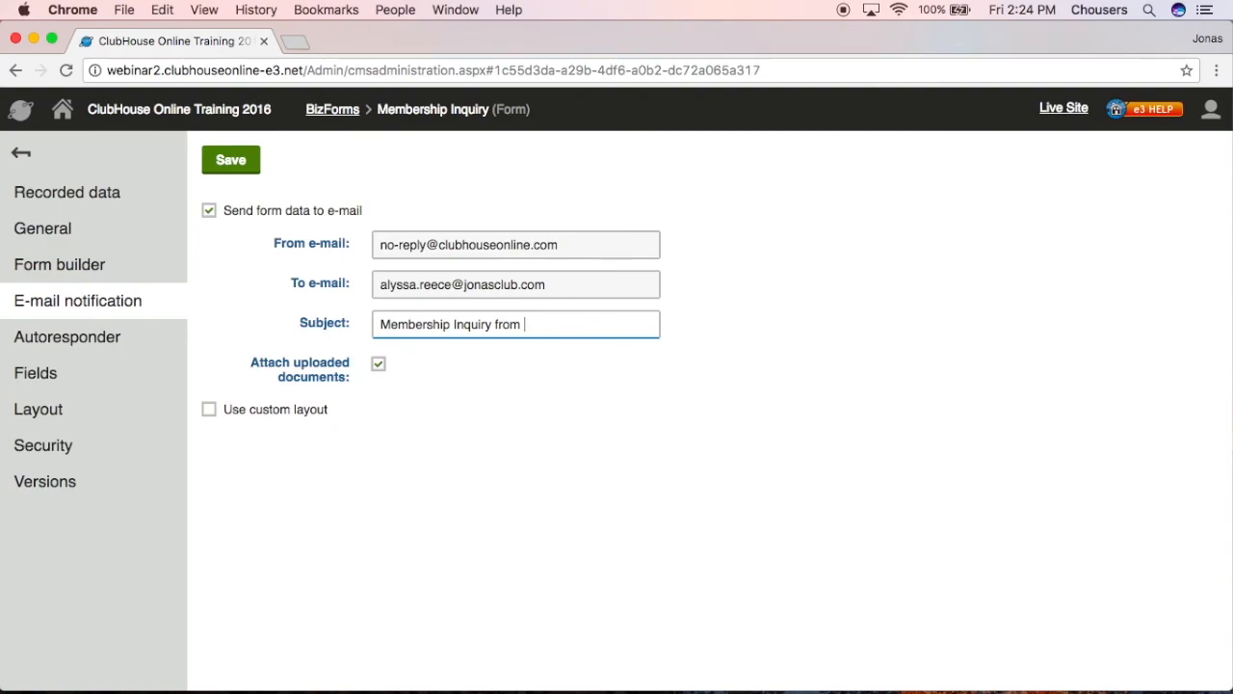
type("{%N")
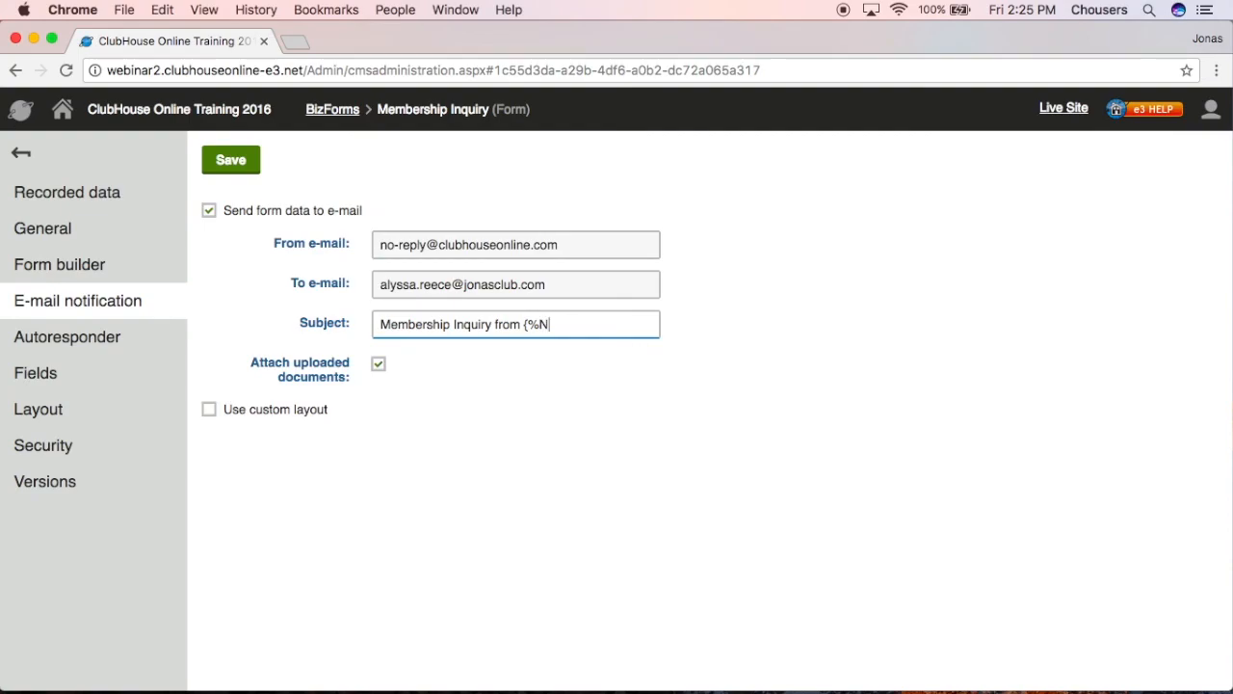
type("ame%}")
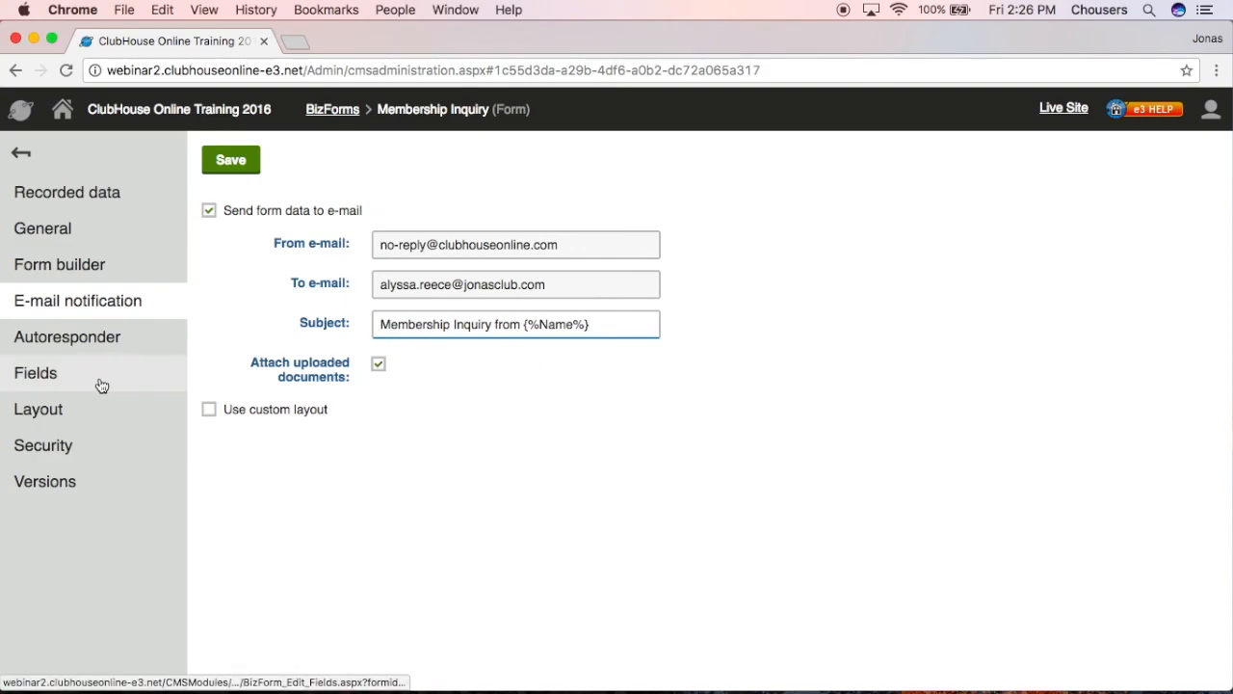
left_click(601, 249)
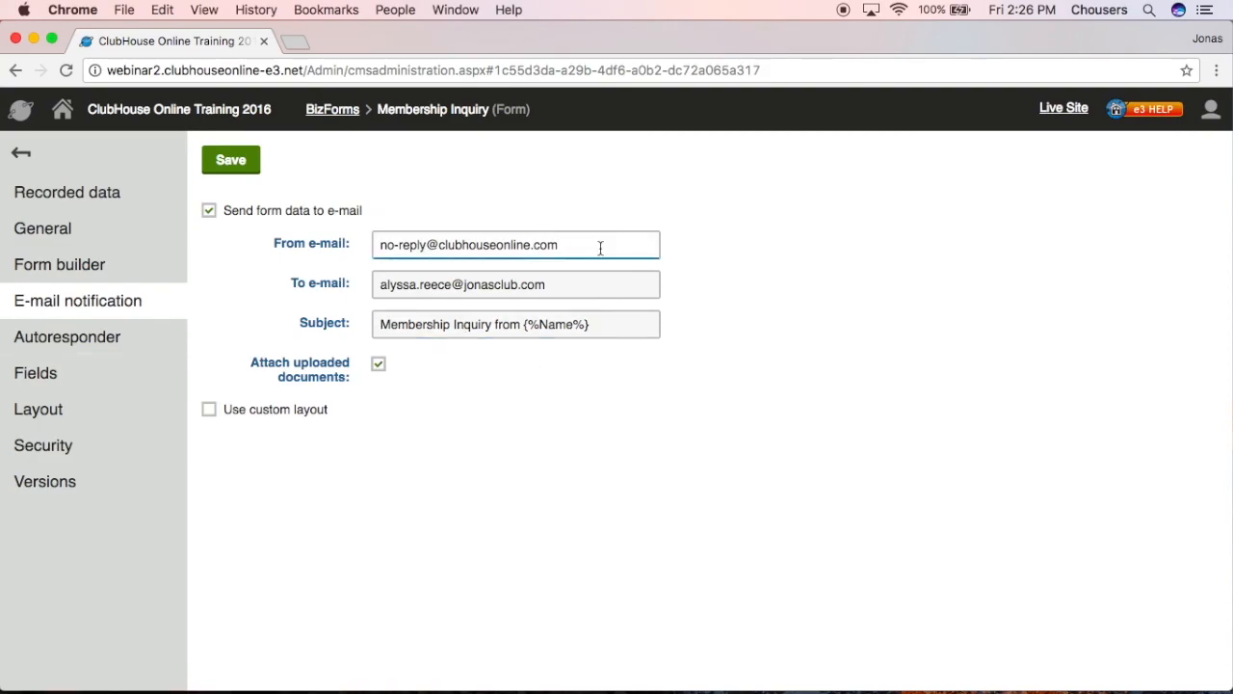
- Save the e-mail notification settings and move on to the Autoresponder settings
left_click(246, 160)
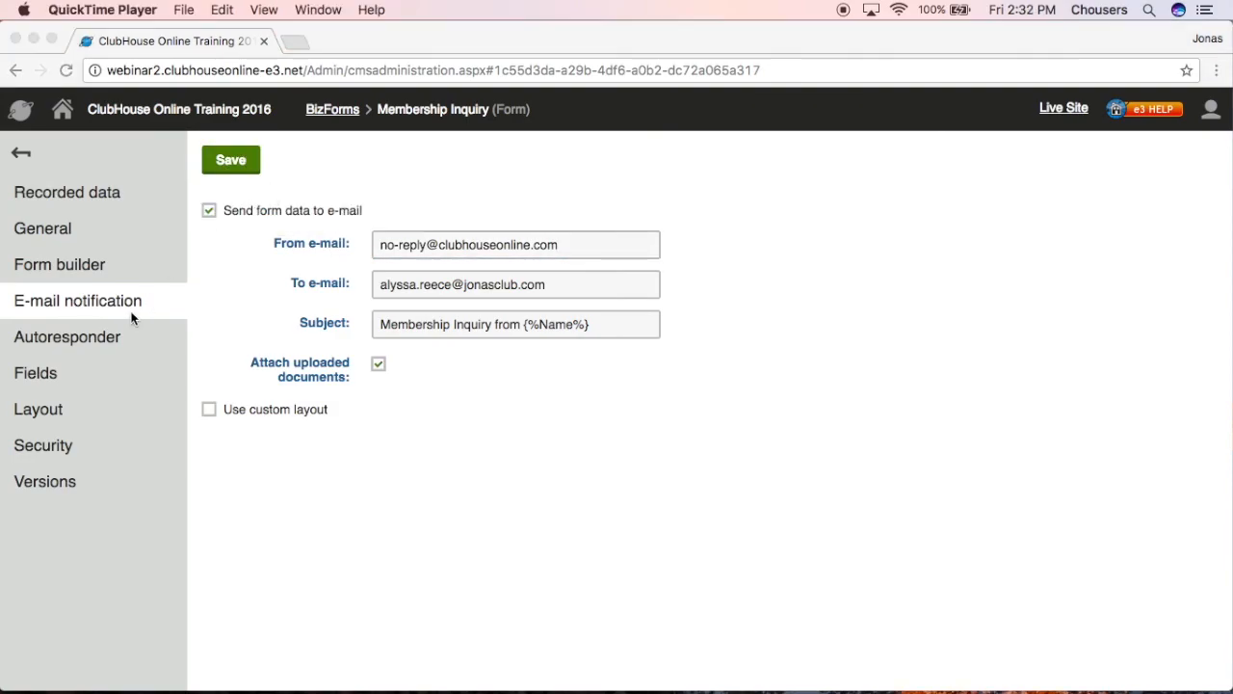
left_click(96, 344)
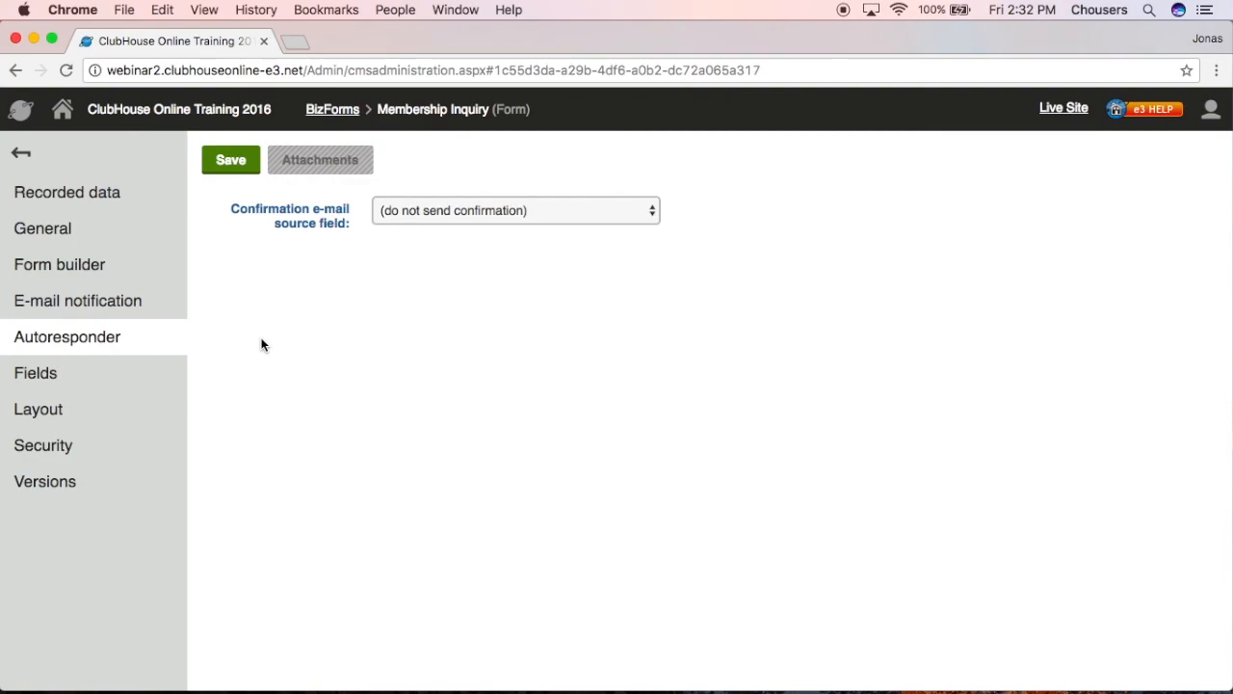
- Choose E-mail as the autoresponder's confirmation e-mail source field
left_click(611, 213)
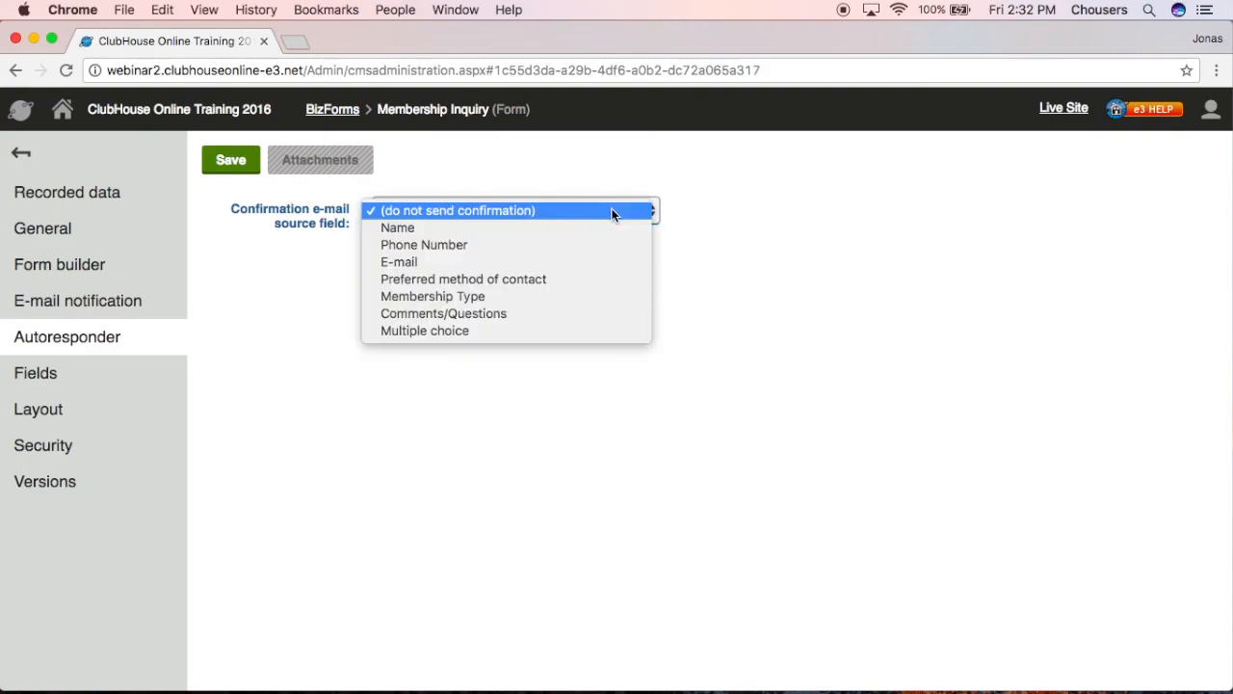
left_click(601, 263)
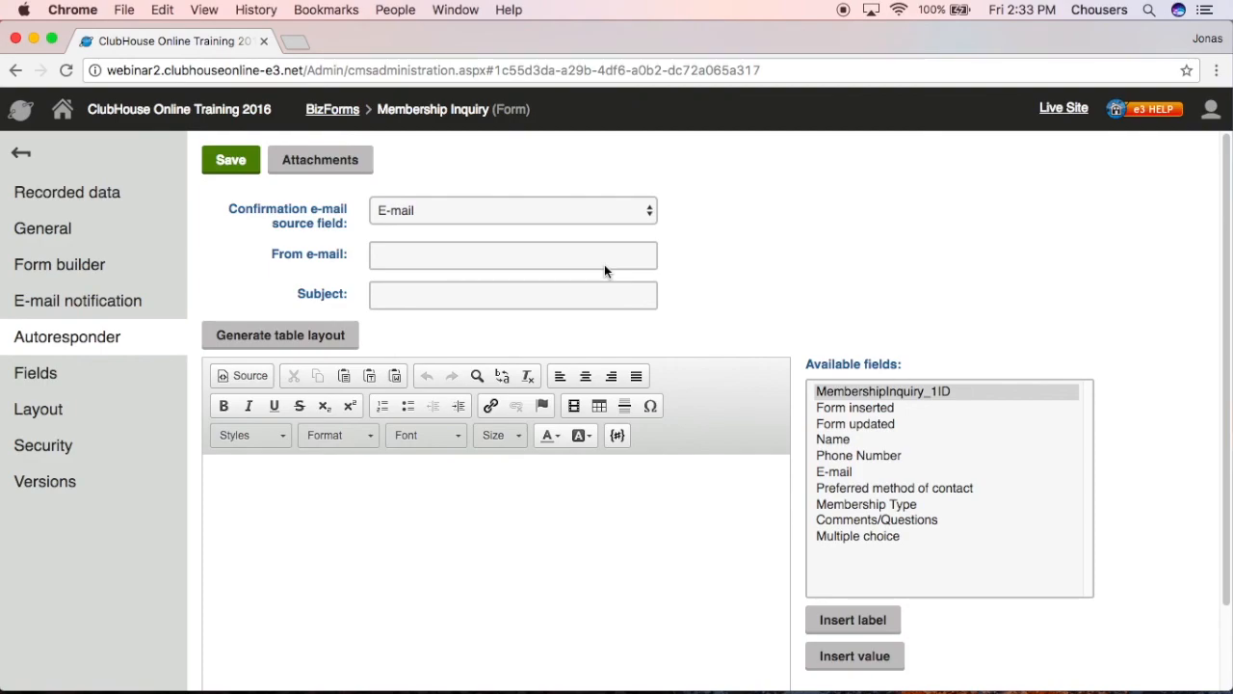
left_click(604, 266)
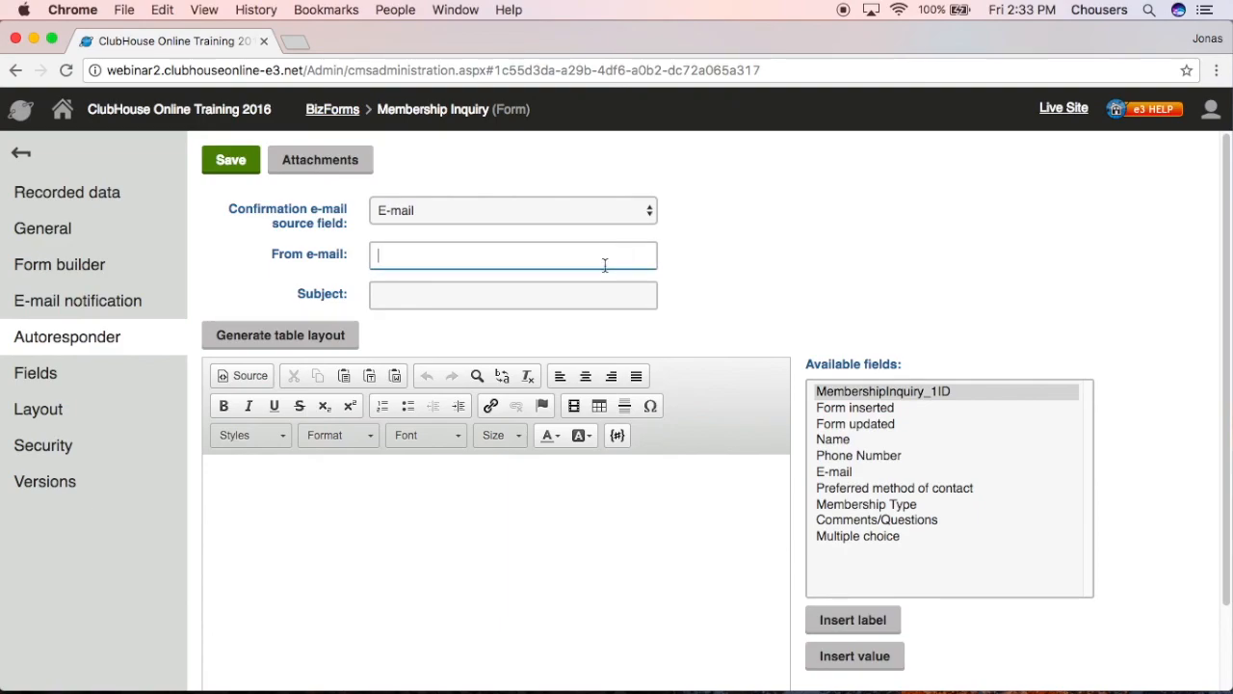
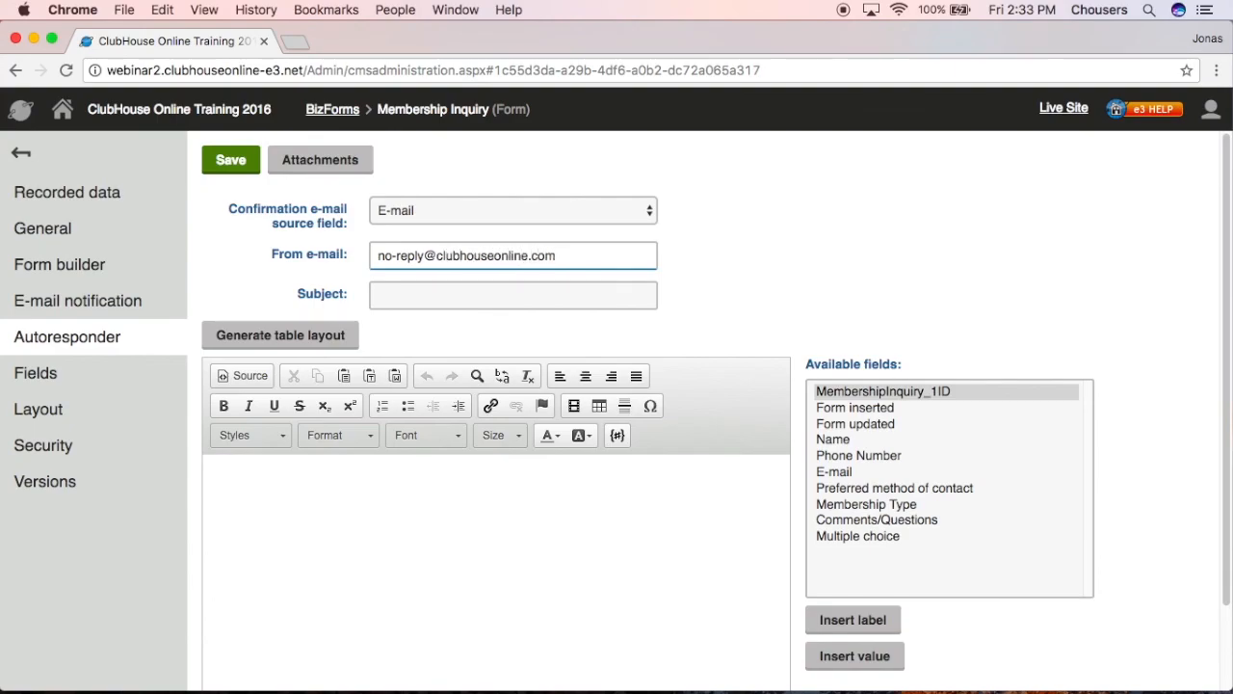
left_click(582, 302)
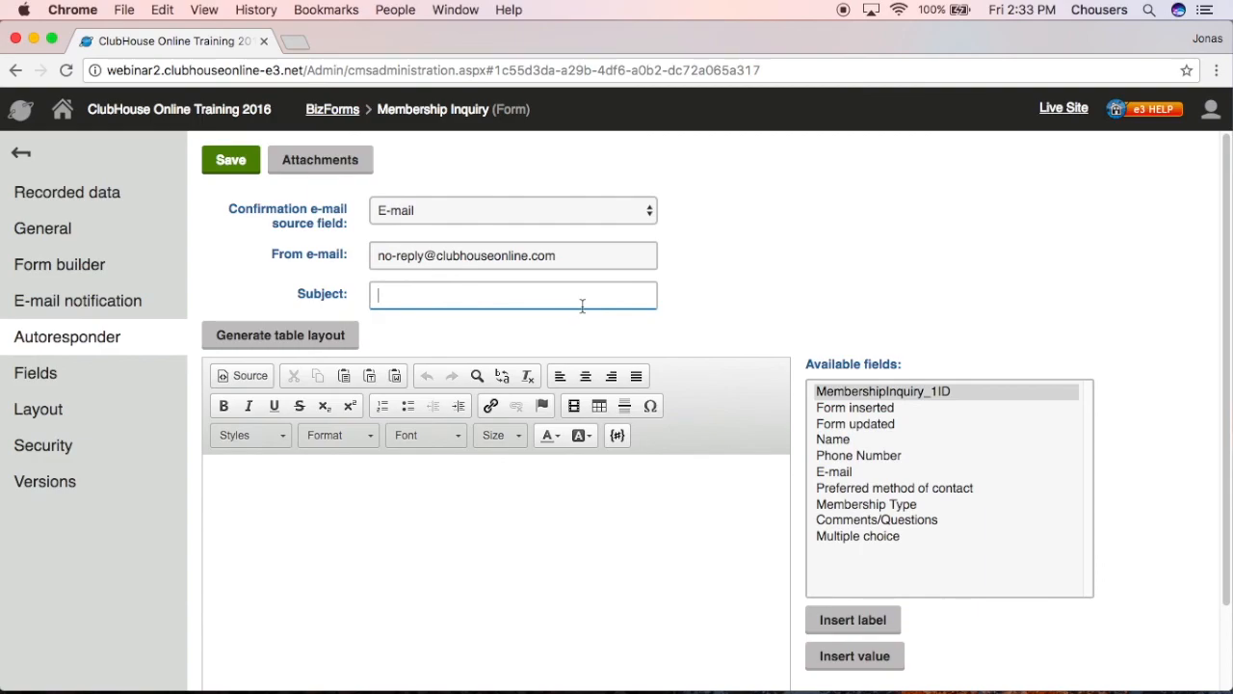
type("Membership ")
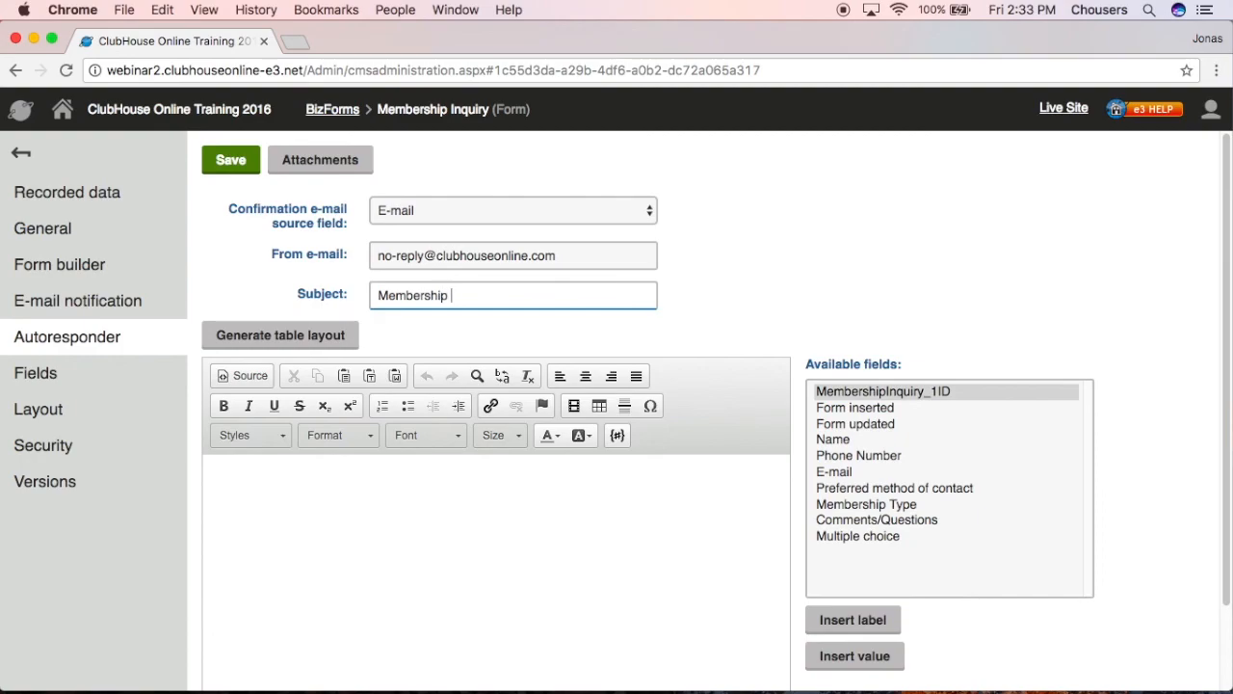
type("Inquiry Submitted")
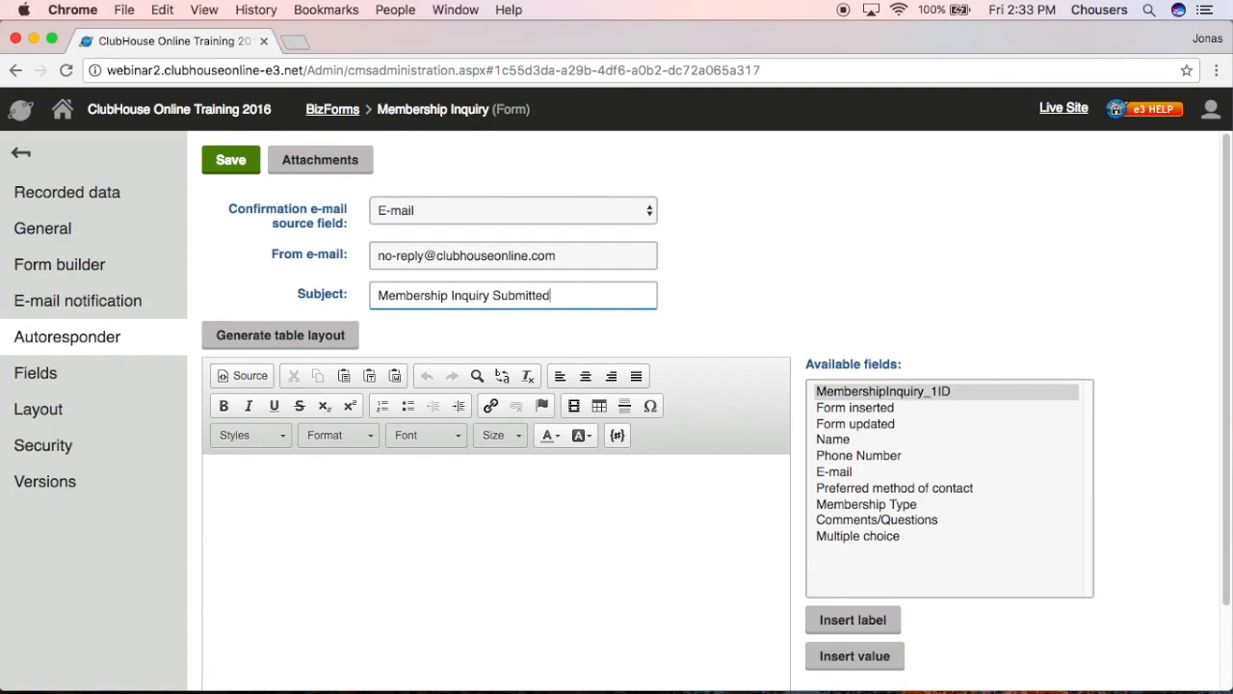
left_click(359, 498)
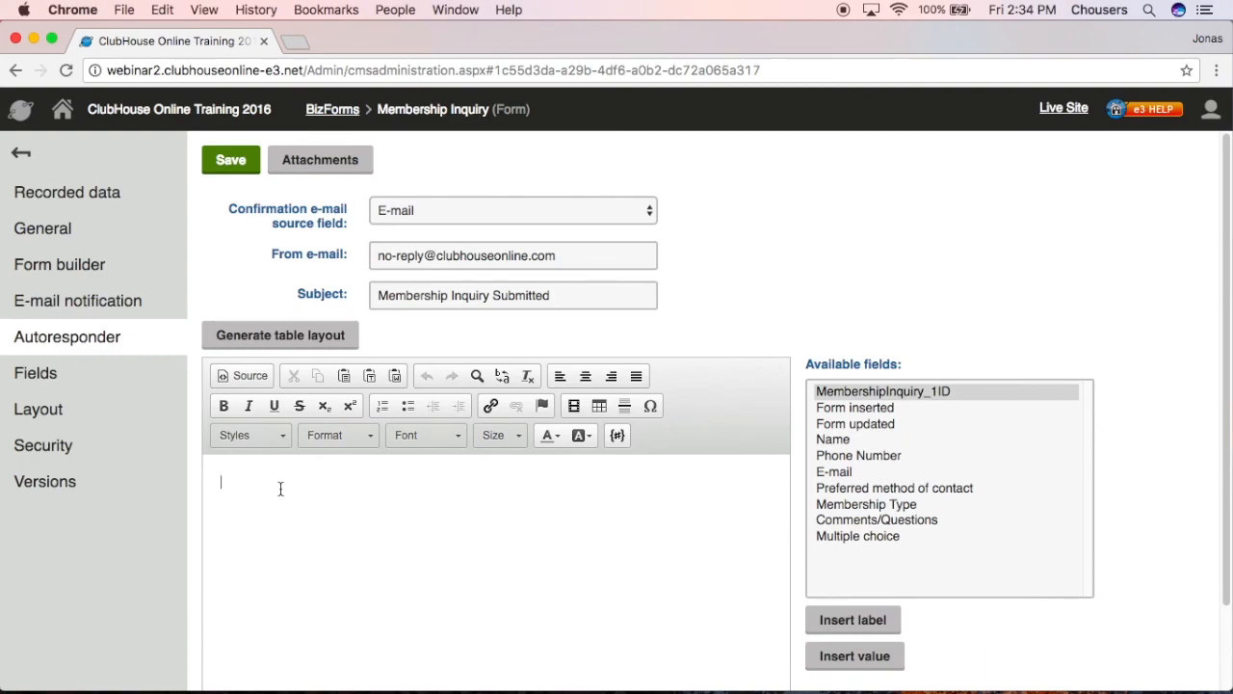
- Begin the message with 'Hi' followed by the inserted Name value ($$value:Name$$)
key("Return")
left_click(846, 439)
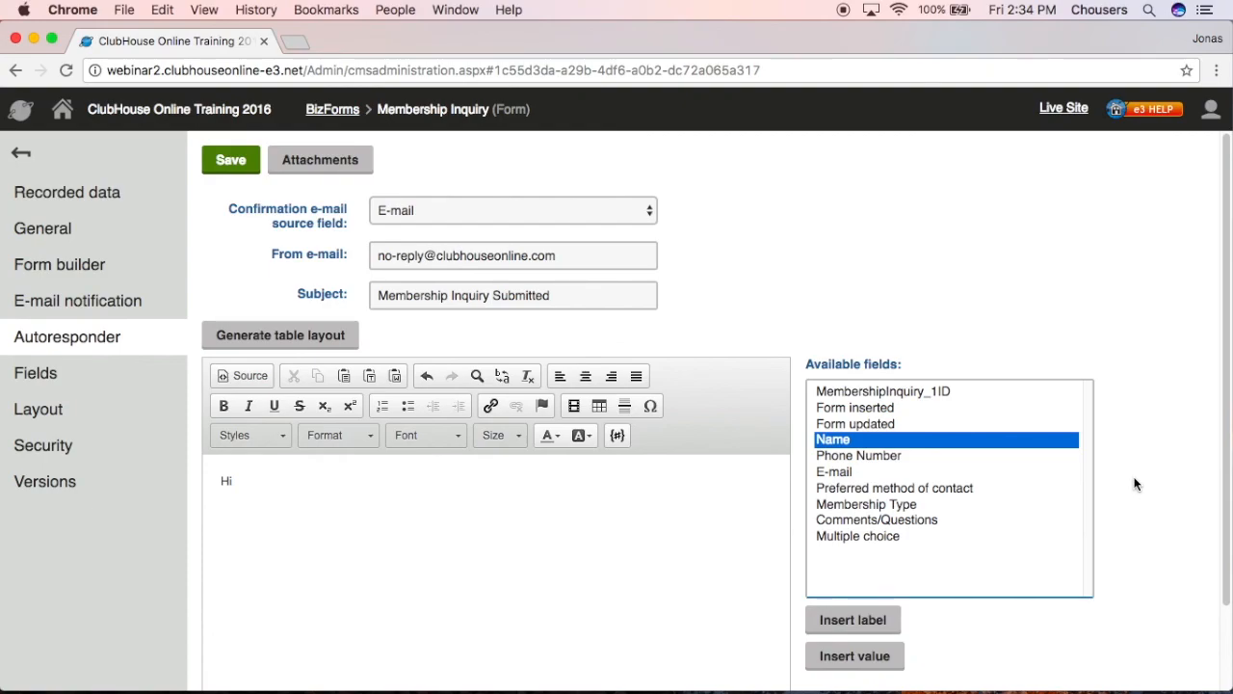
left_click(855, 657)
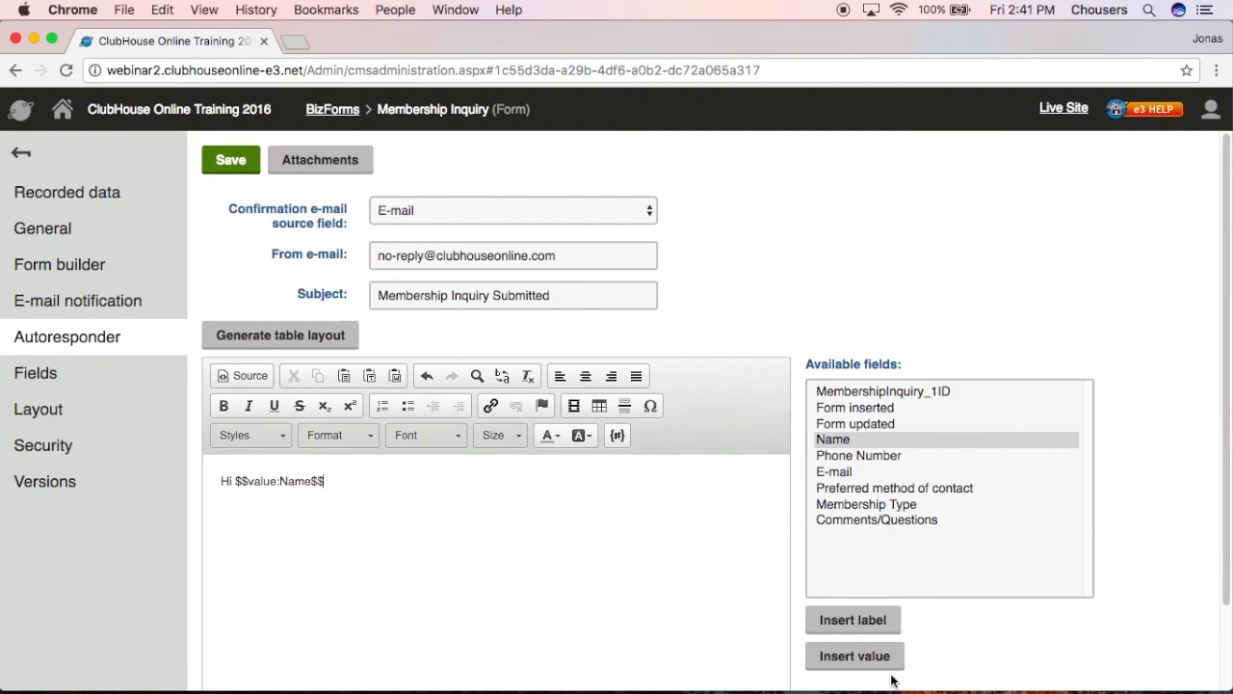
- Add the thank-you, staff follow-up, Mystic River Club signature and club phone number, then save
type(", ")
type("Thank ")
type("you for")
type(" submitt")
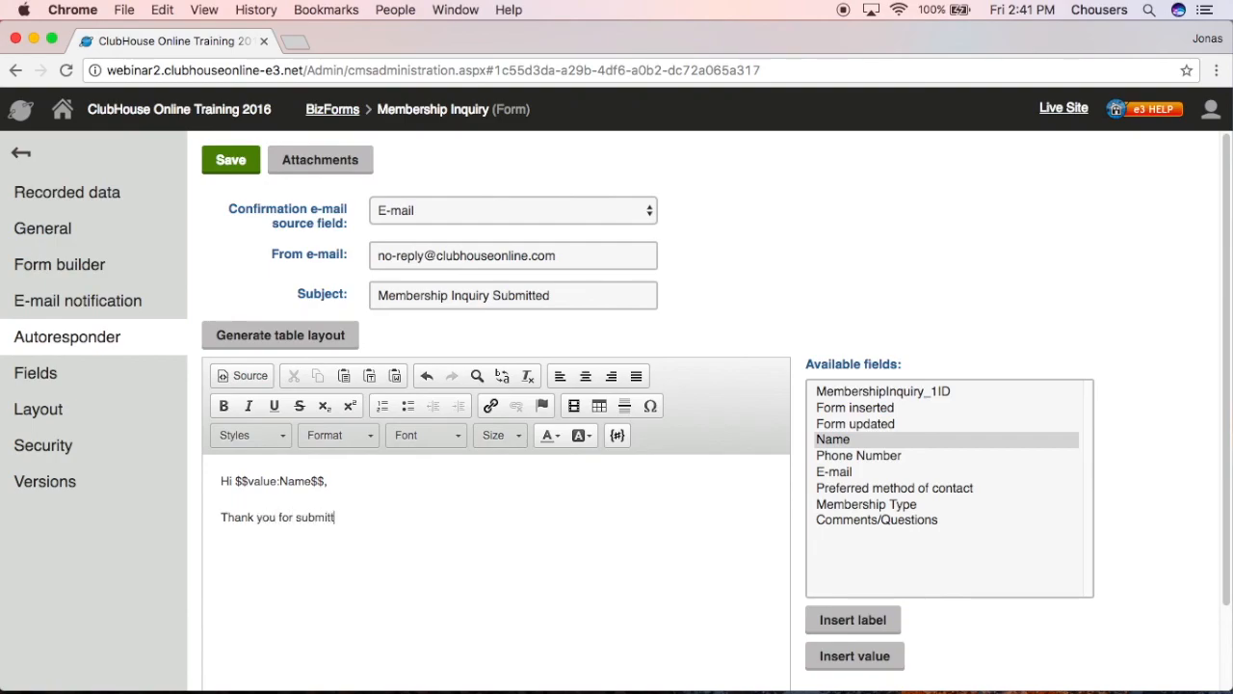
type("ing a Membership Inqui")
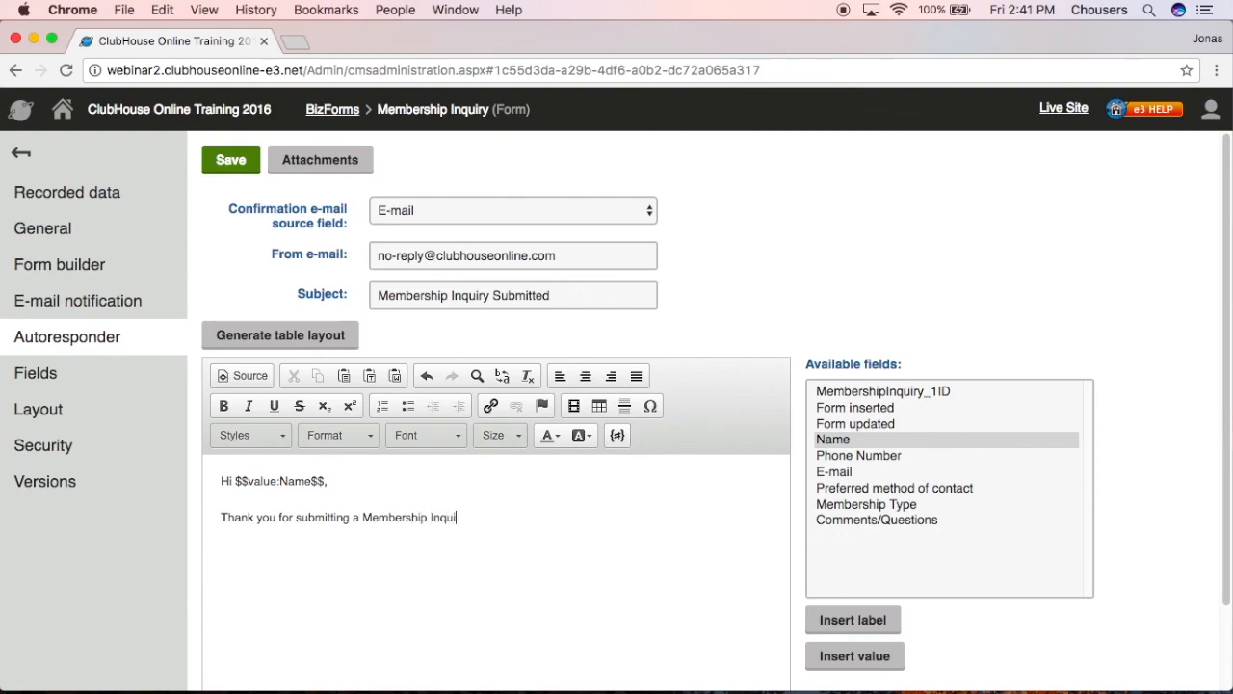
type("ry for Mystic River C")
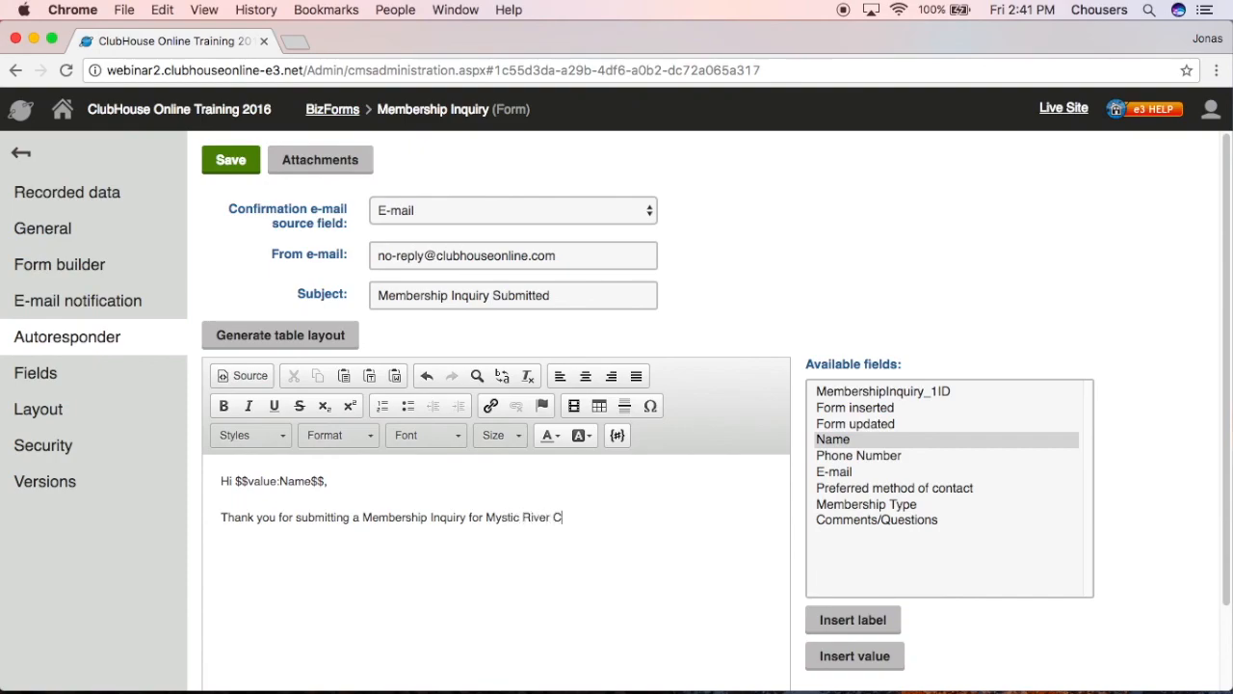
type("lub")
type(". ")
type("One of our s")
type("taff will be ")
type("in")
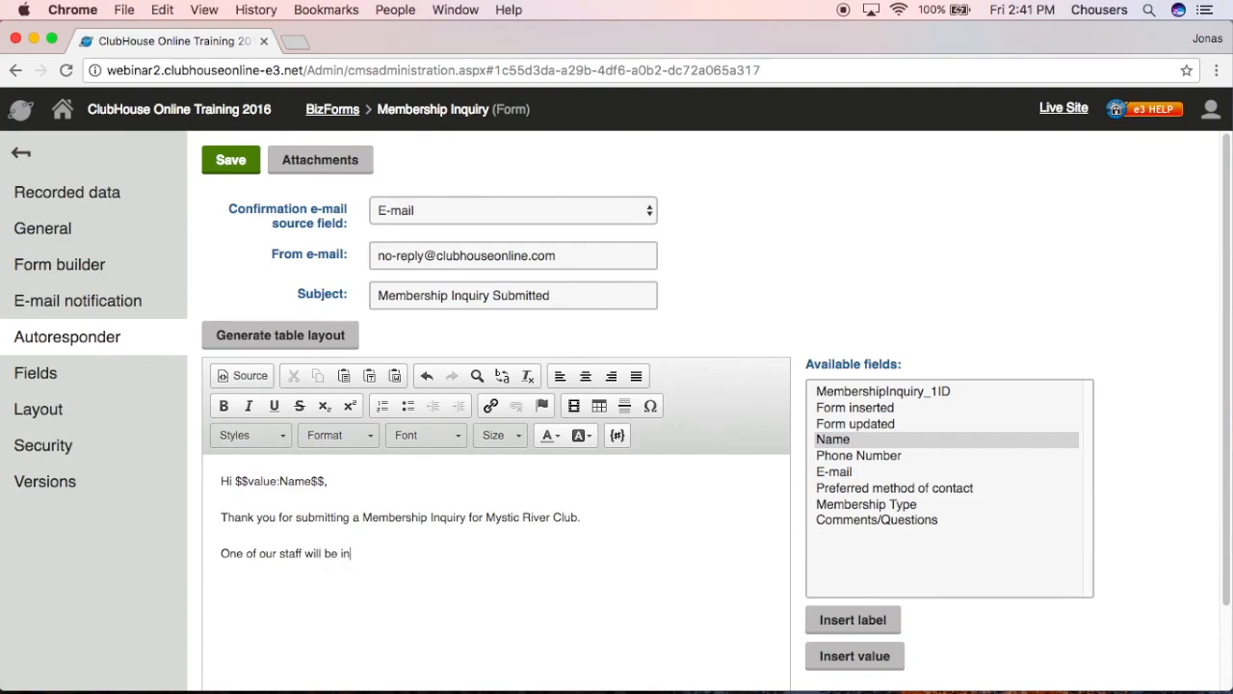
type(" touch with you soon.")
key("Return")
type("Mystic ")
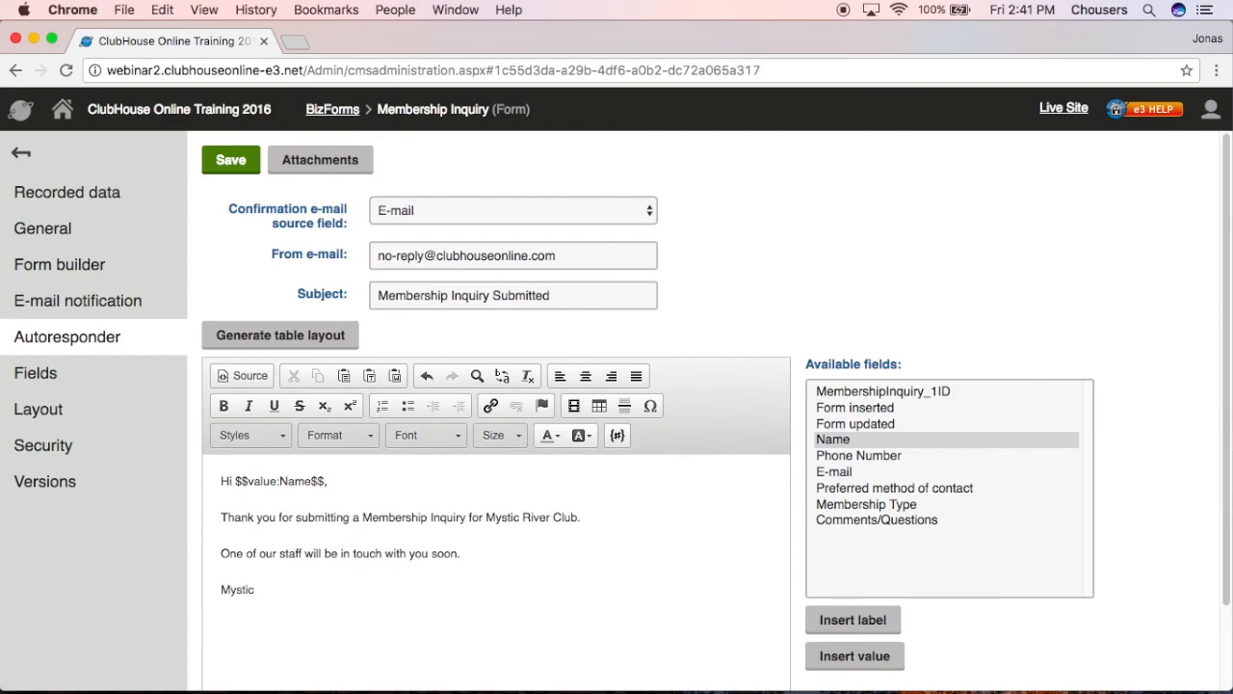
type("River Club")
key("shift+Return")
type("123-456-7899")
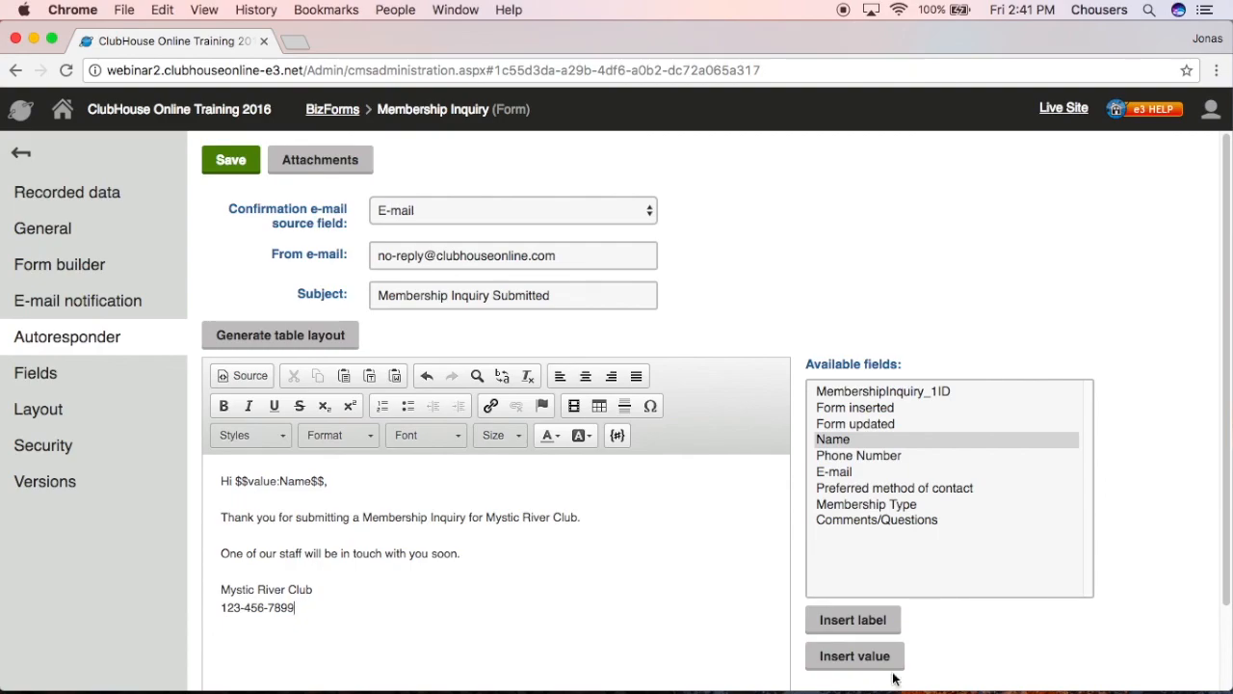
left_click(234, 166)
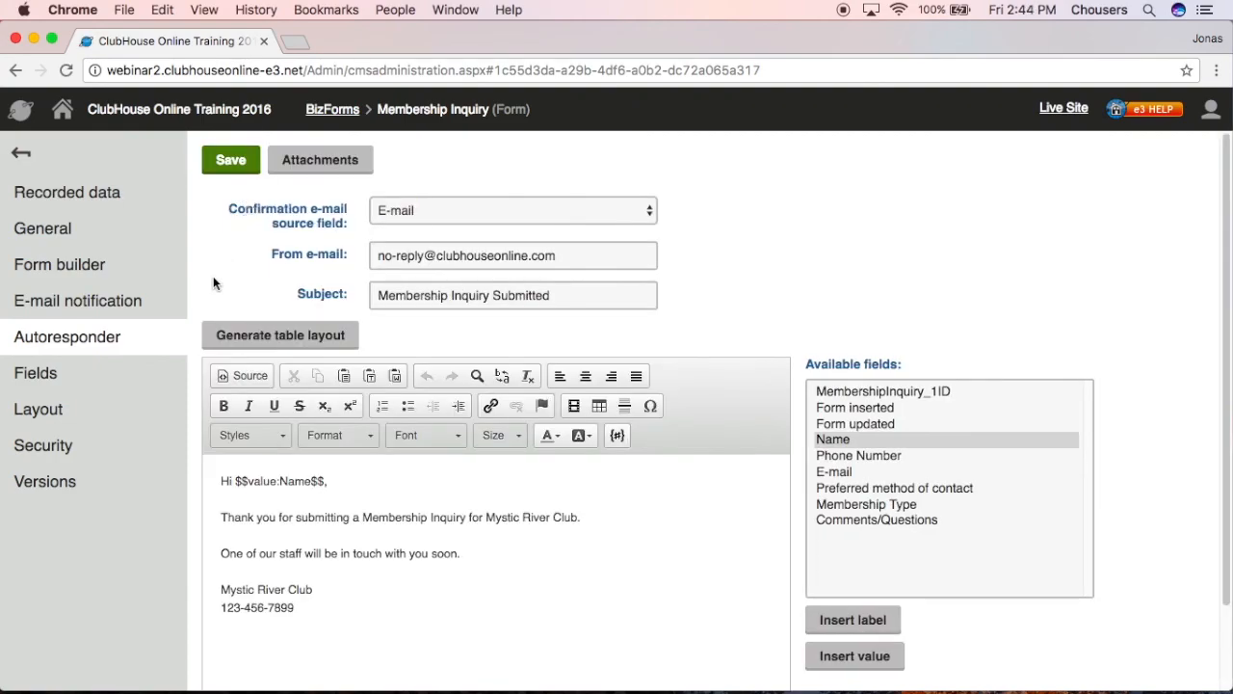
- Open the Layout settings of the Membership Inquiry form from the left-hand menu
left_click(52, 409)
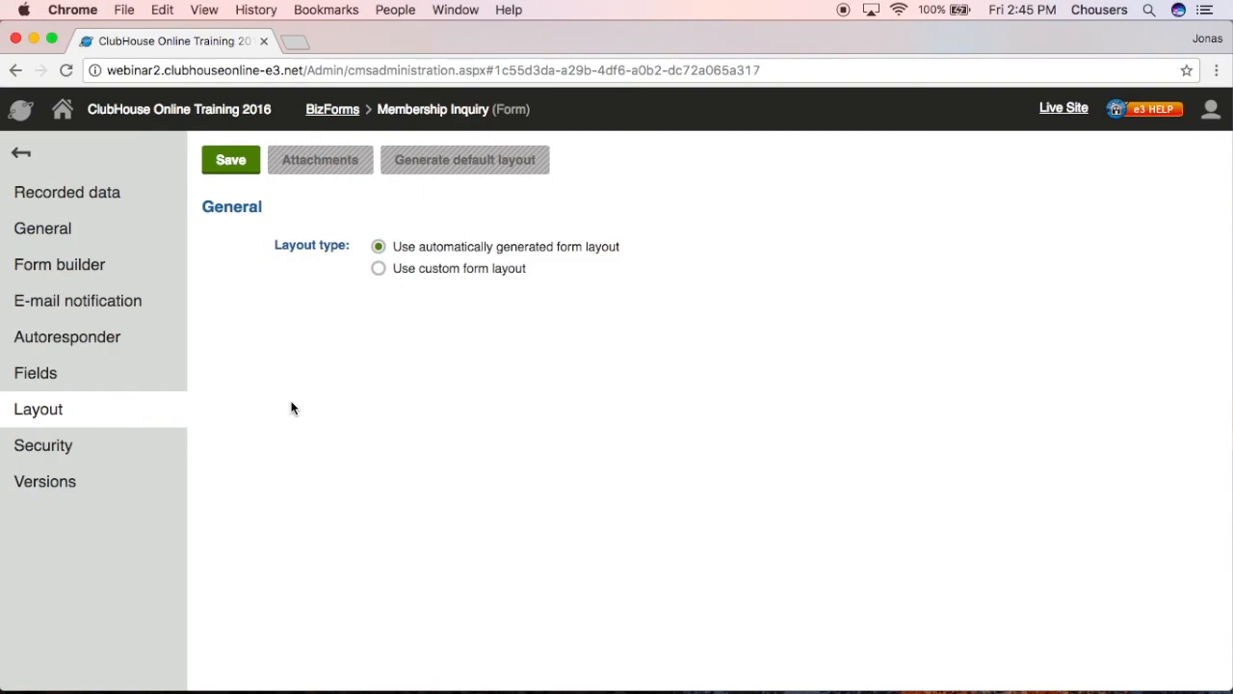
- Select 'Use custom form layout' for the Membership Inquiry form
left_click(377, 269)
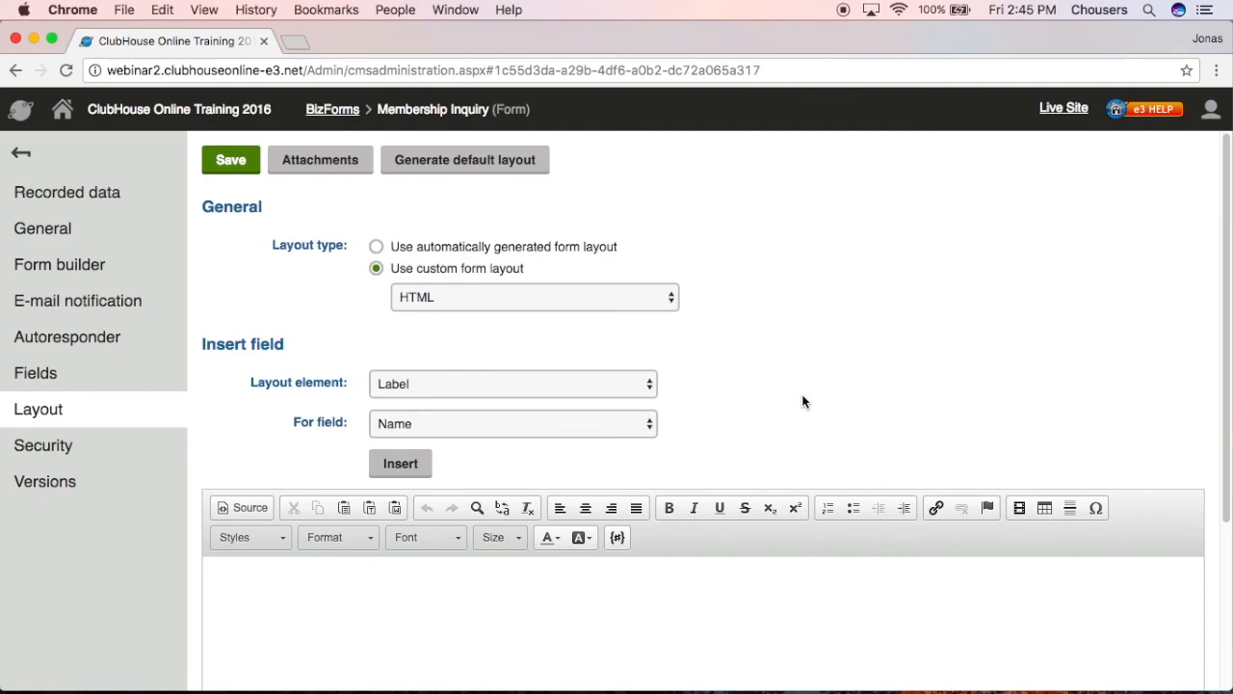
- Generate the default layout table and inspect its Name label, input and validation placeholders
left_click(518, 179)
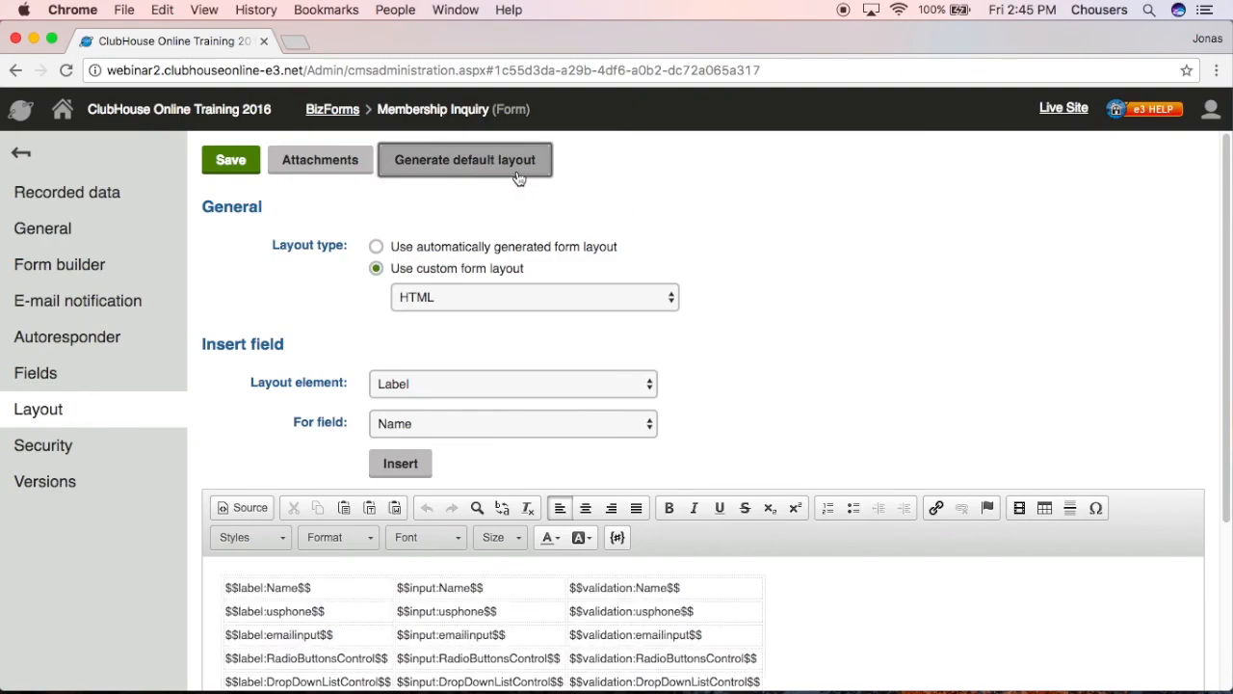
scroll(713, 356, "down", 1)
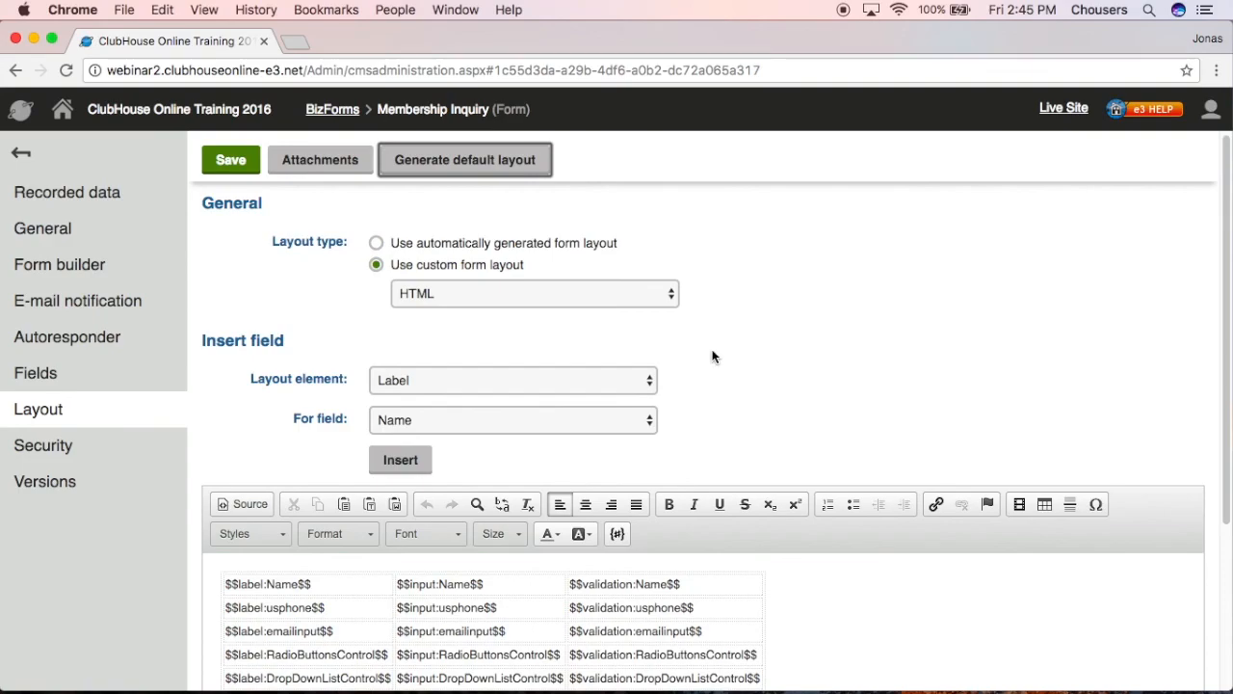
scroll(815, 617, "down", 3)
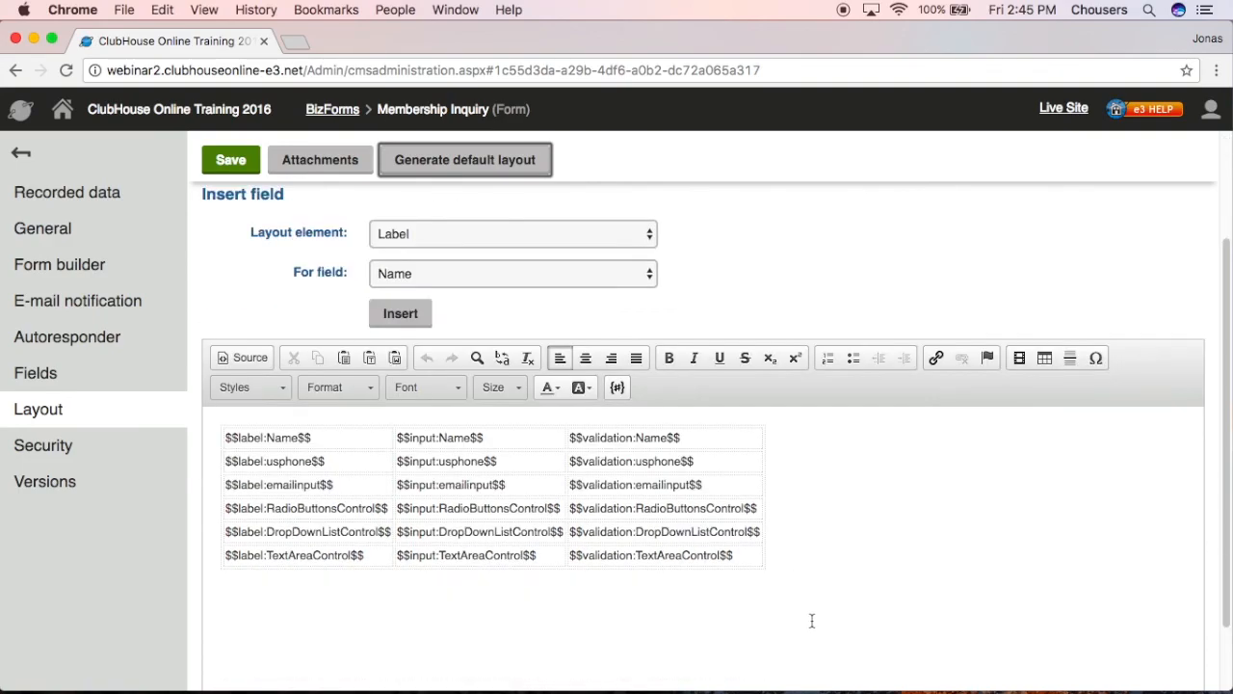
left_click(327, 434)
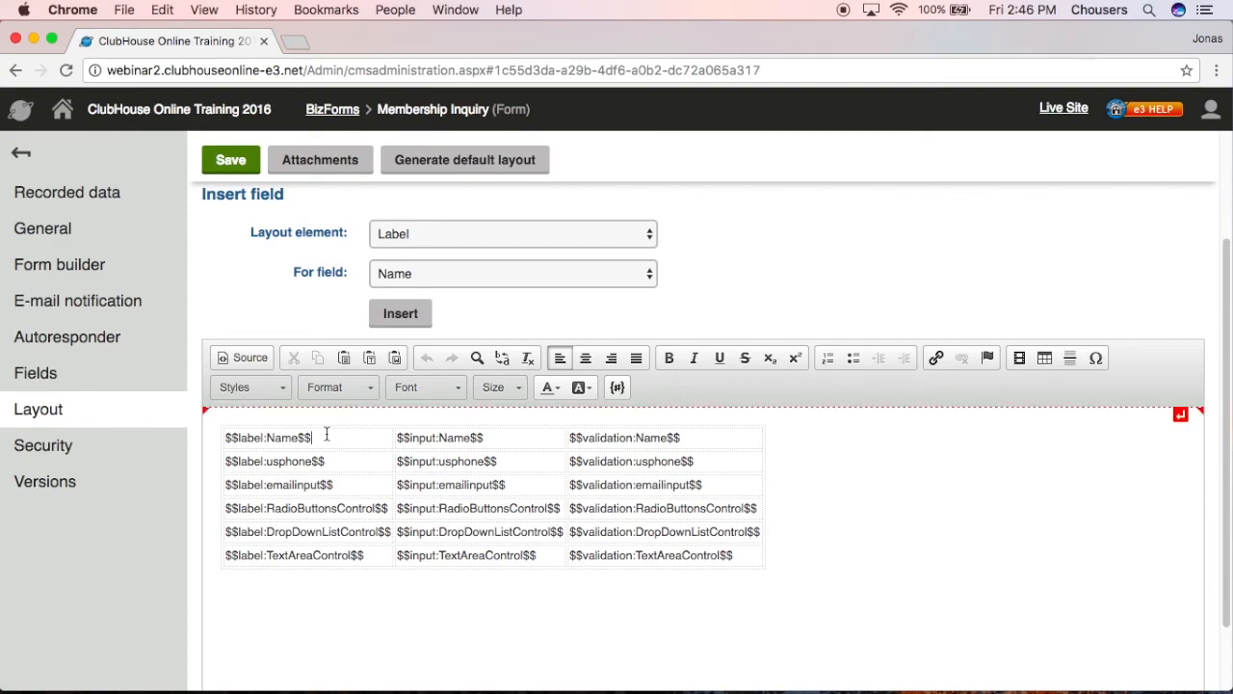
left_click(504, 441)
left_click(696, 440)
scroll(752, 401, "up", 3)
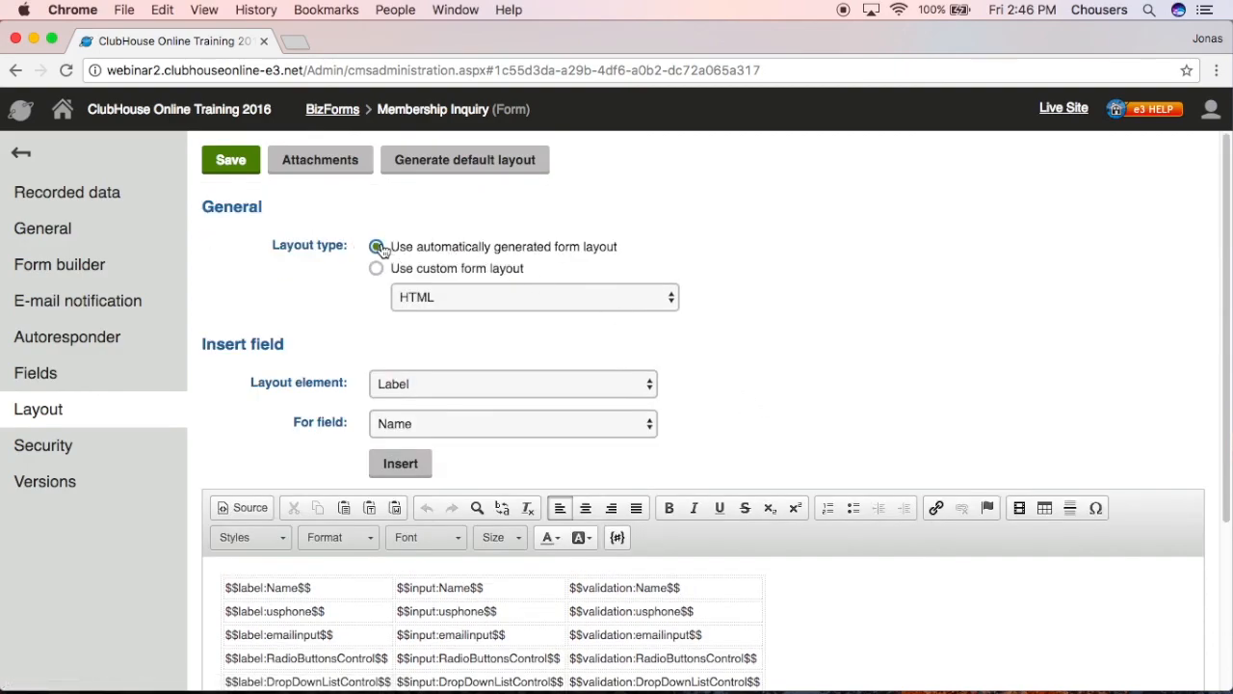
- Toggle to the automatic layout and back to custom to empty the editor, then start editing
left_click(377, 247)
left_click(377, 268)
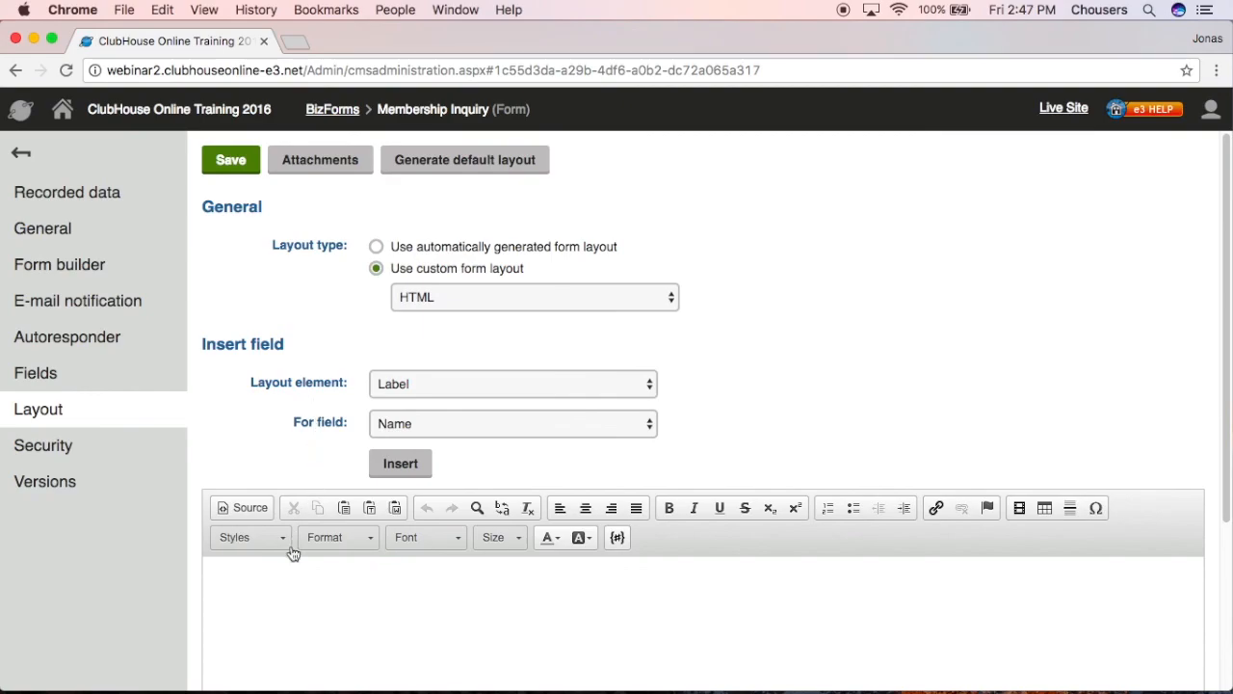
left_click(272, 575)
- Insert $$label:Name$$, $$input:Name$$ and $$validation:Name$$ placeholders side by side
left_click(400, 463)
left_click(606, 390)
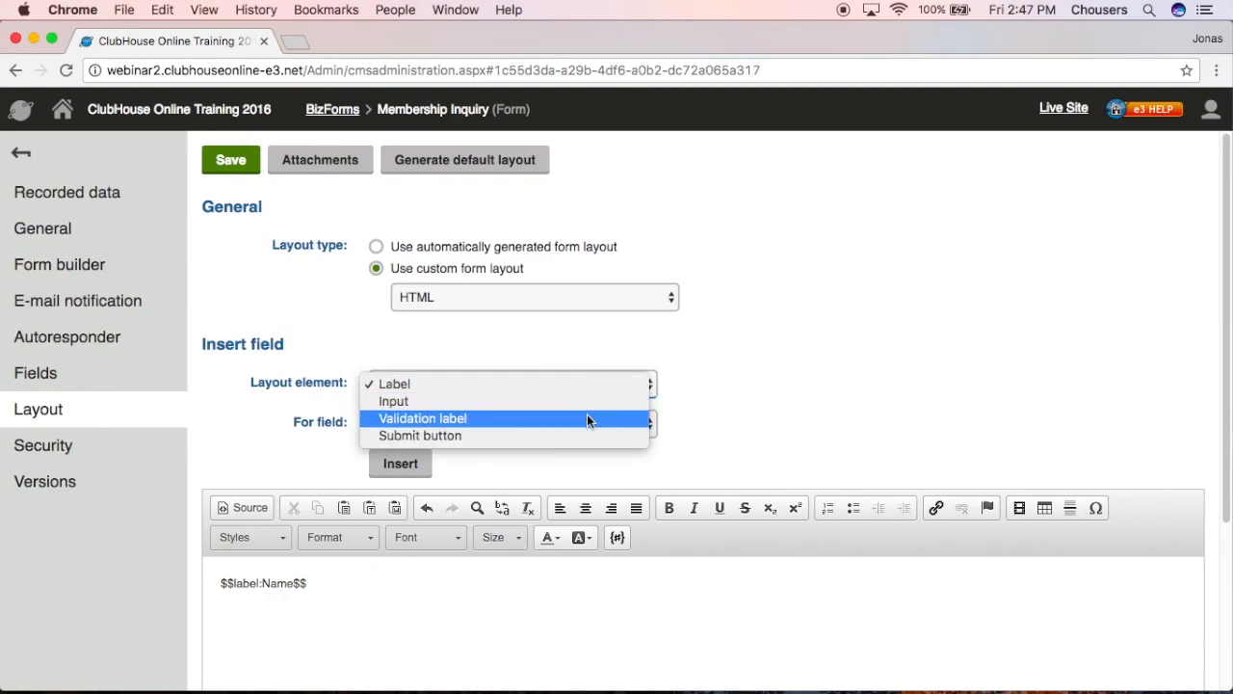
left_click(584, 402)
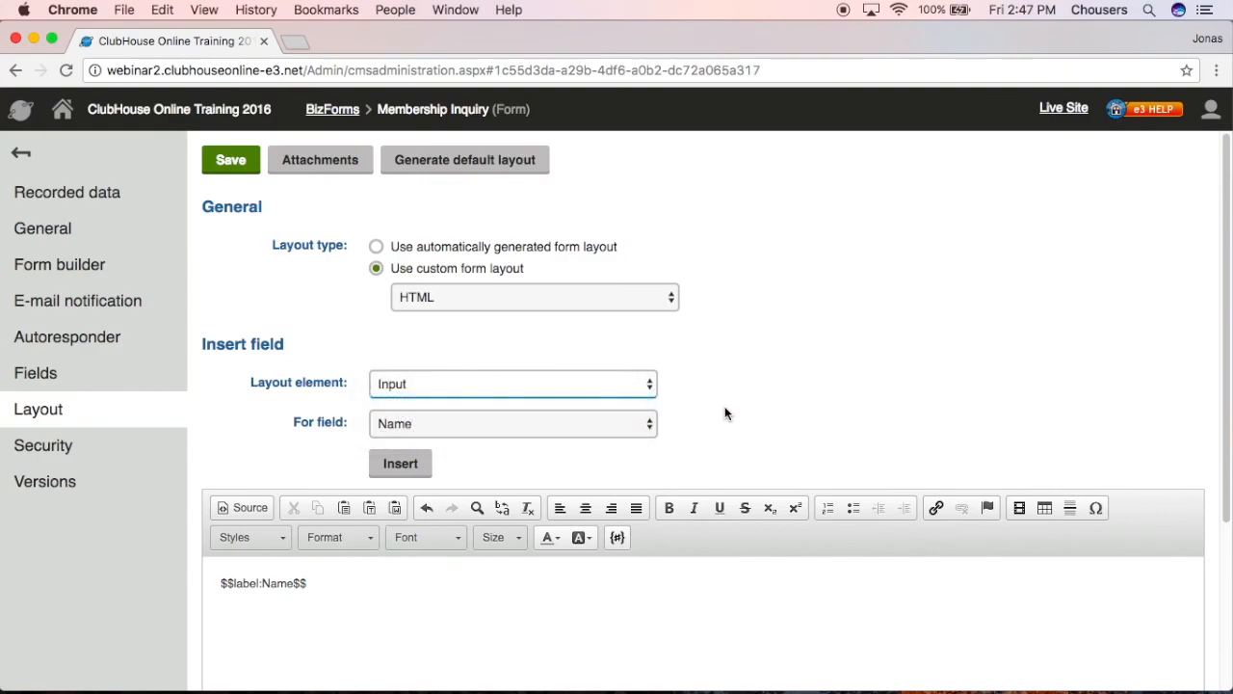
left_click(424, 467)
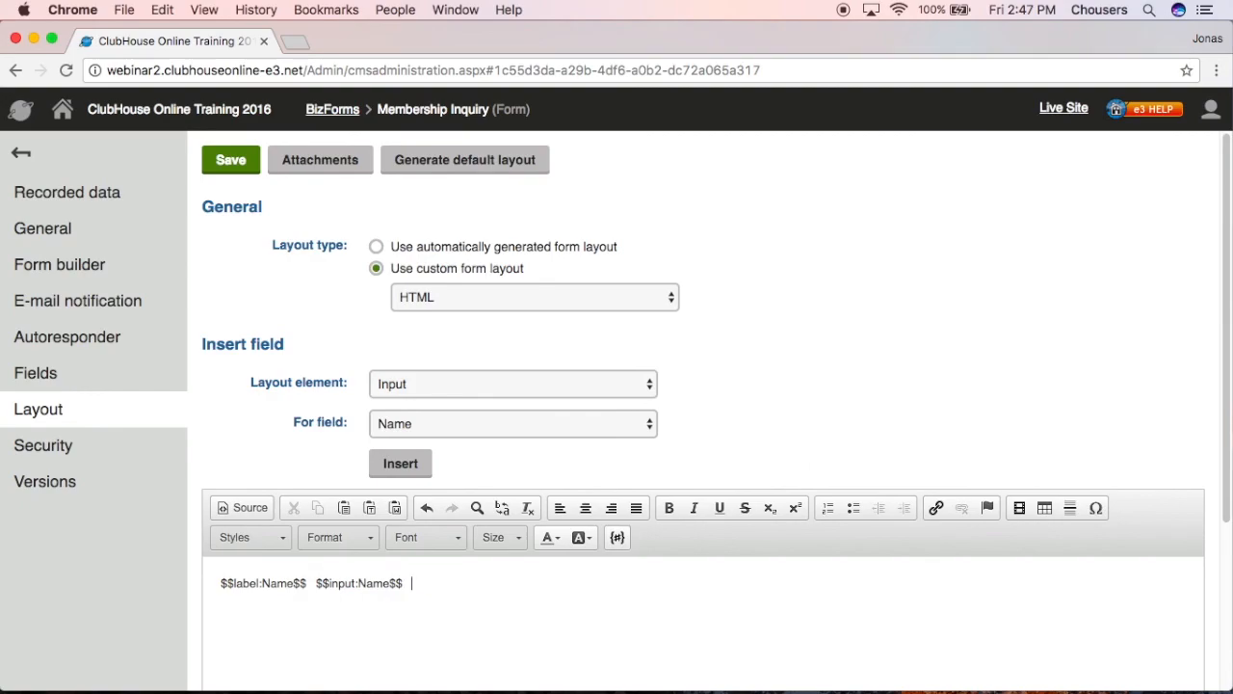
left_click(599, 386)
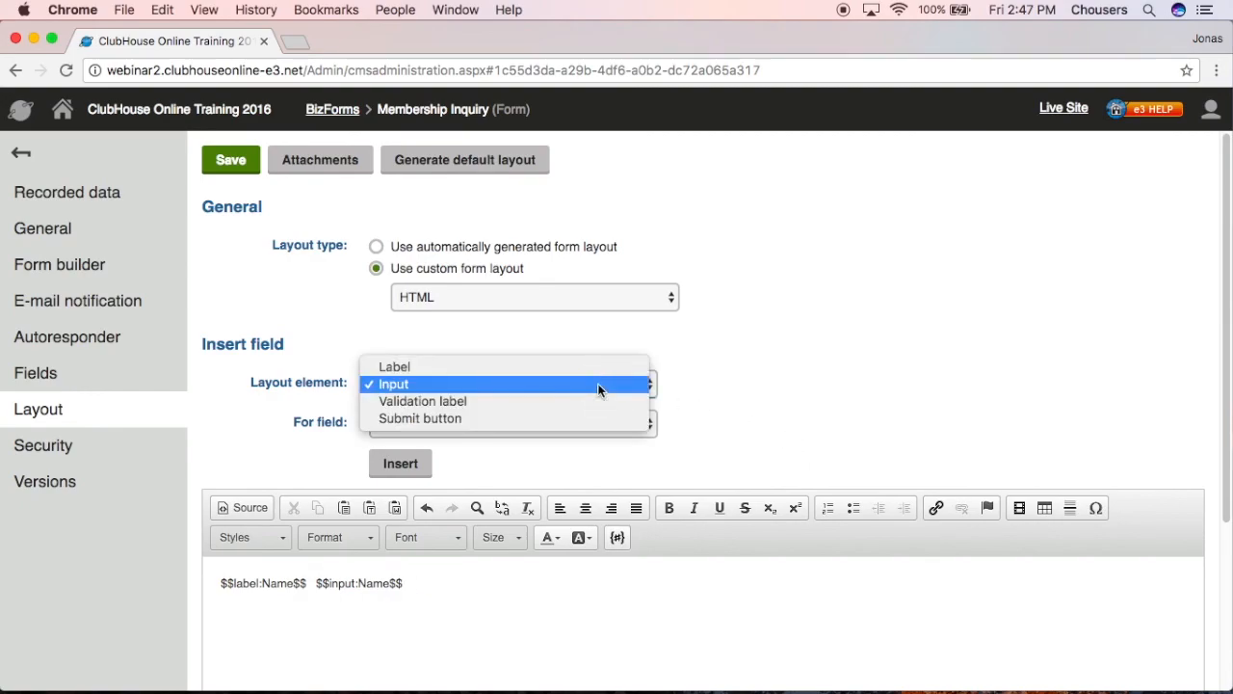
left_click(591, 400)
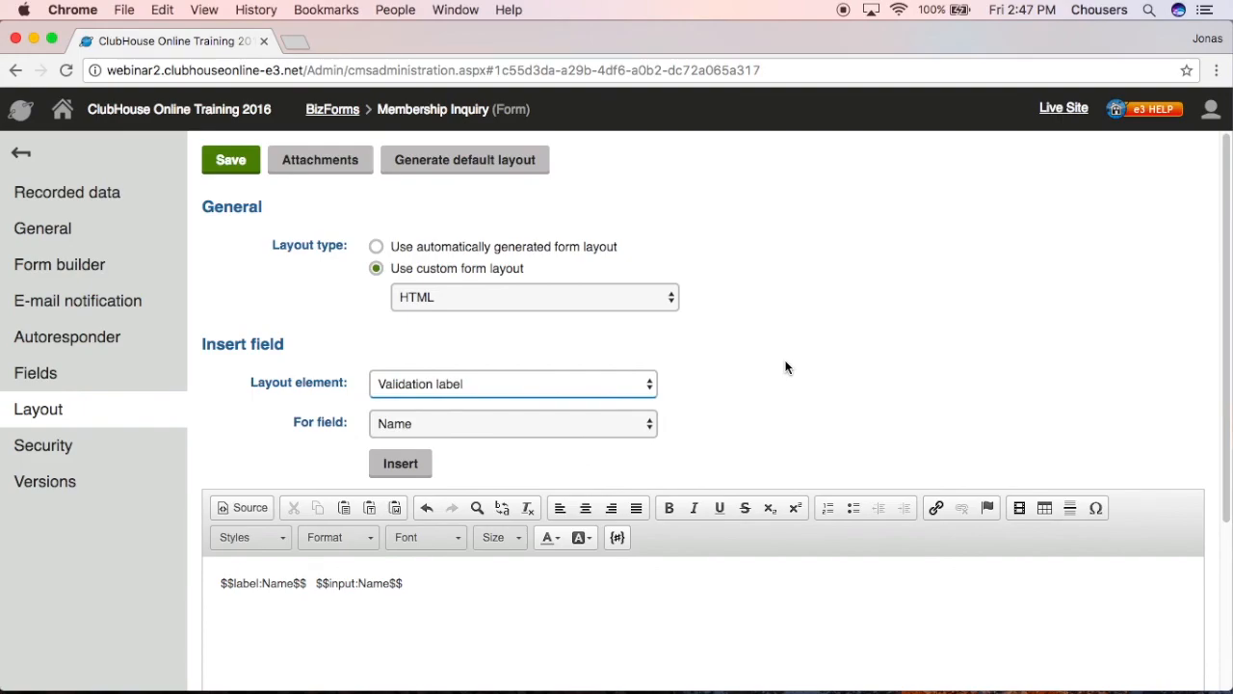
left_click(421, 463)
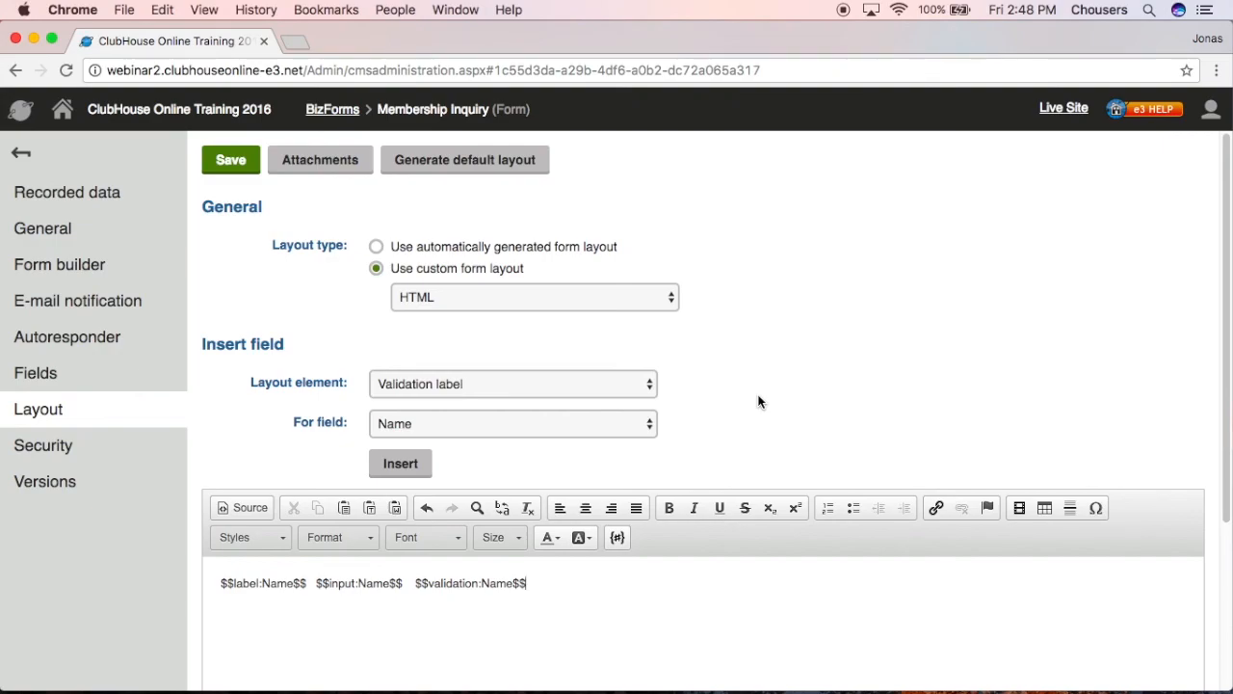
- Revert to 'Use automatically generated form layout', save, and confirm deleting the custom layout
left_click(570, 247)
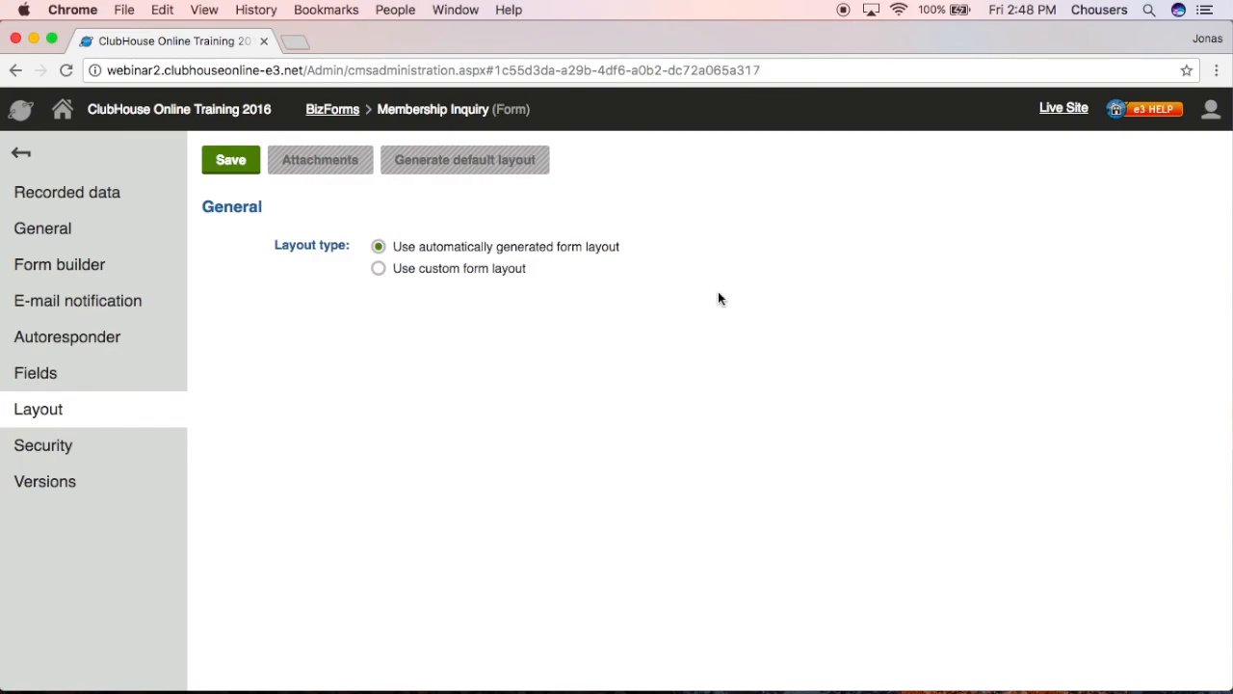
left_click(240, 169)
left_click(810, 179)
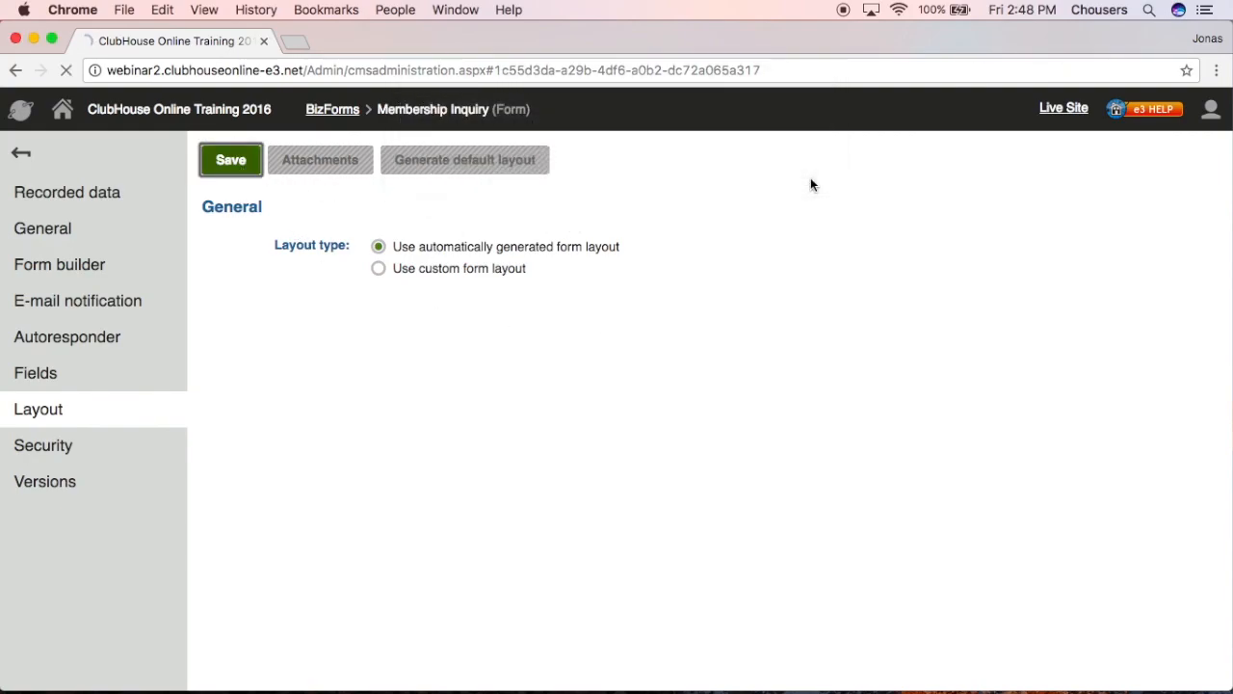